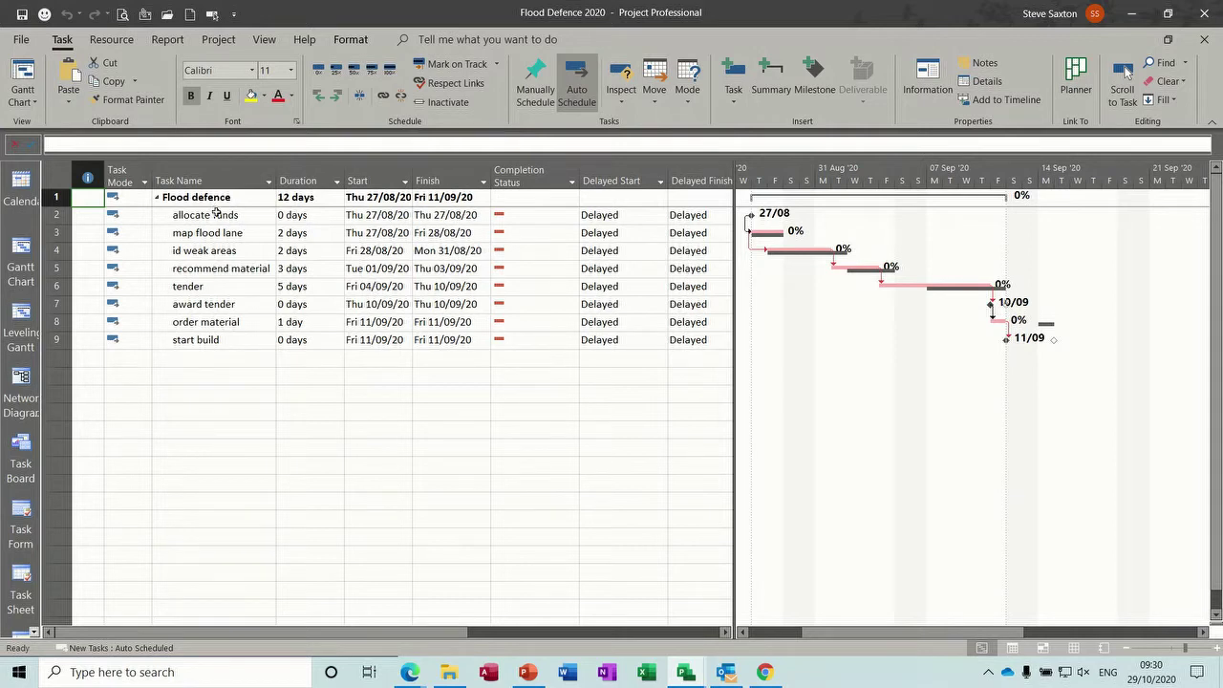
Switch the project to the Sprint Planning Sheet view
{"action": "mouse_move", "coordinate": [216, 214]}
{"action": "left_mouse_down"}
{"action": "mouse_move", "coordinate": [232, 341]}
{"action": "mouse_move", "coordinate": [232, 216]}
{"action": "left_mouse_up"}
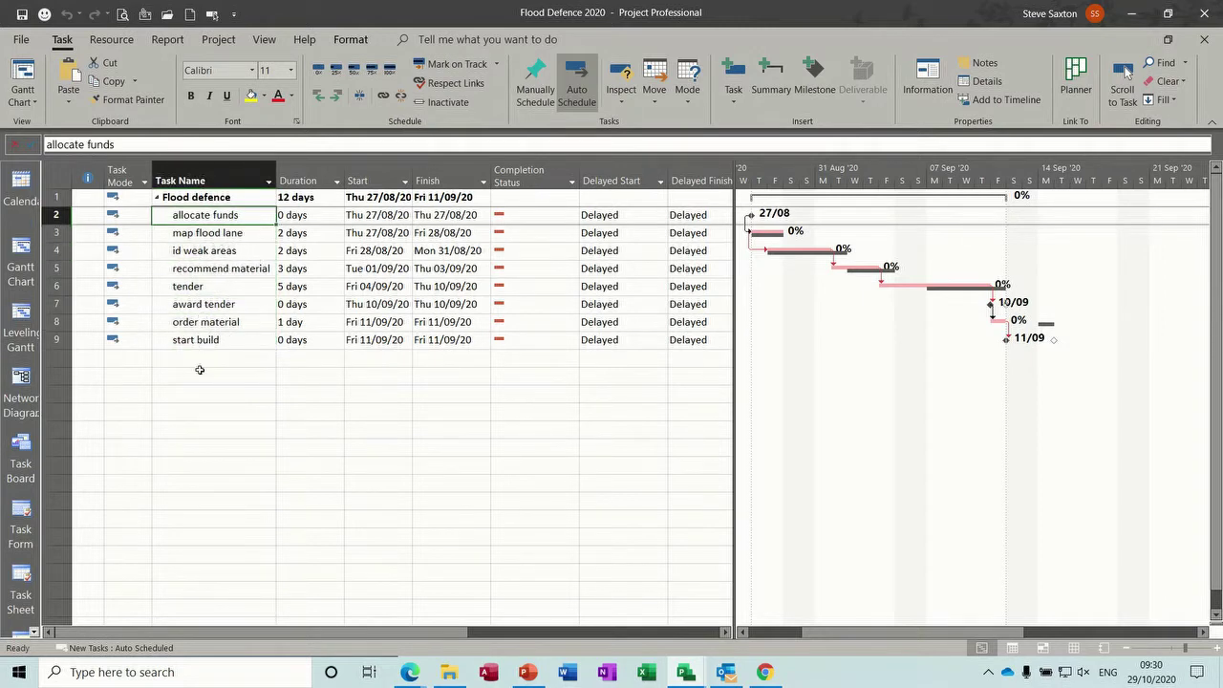
{"action": "left_click", "coordinate": [230, 376]}
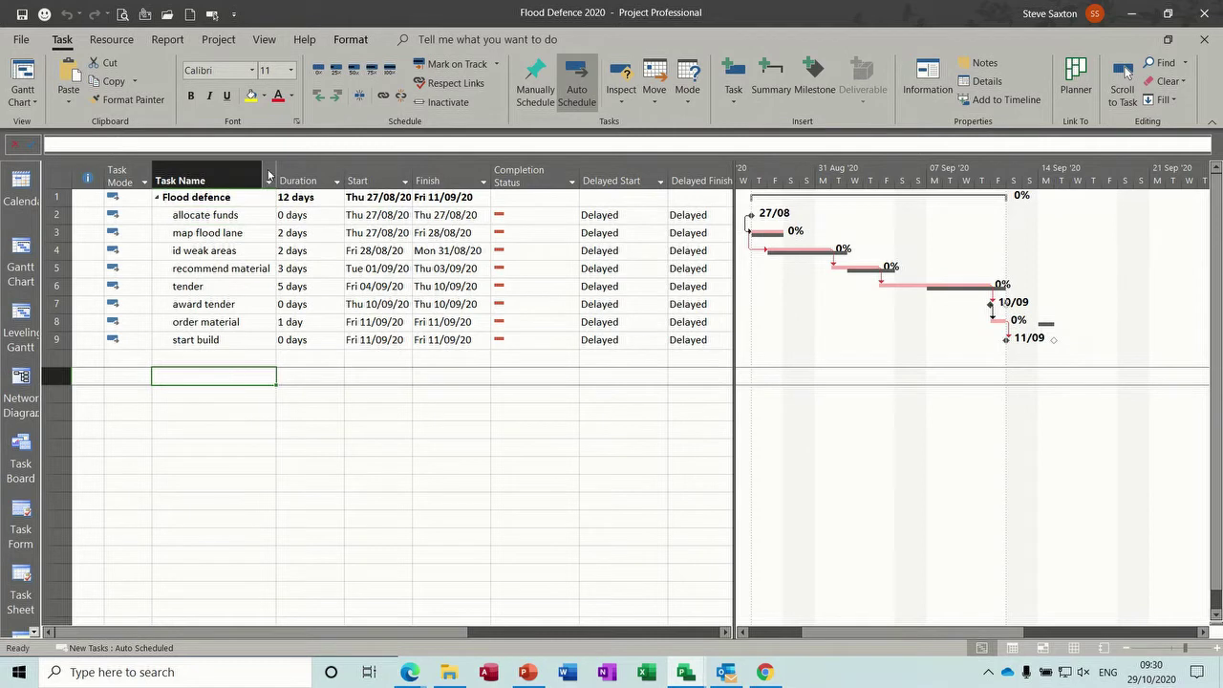
{"action": "left_click", "coordinate": [265, 40]}
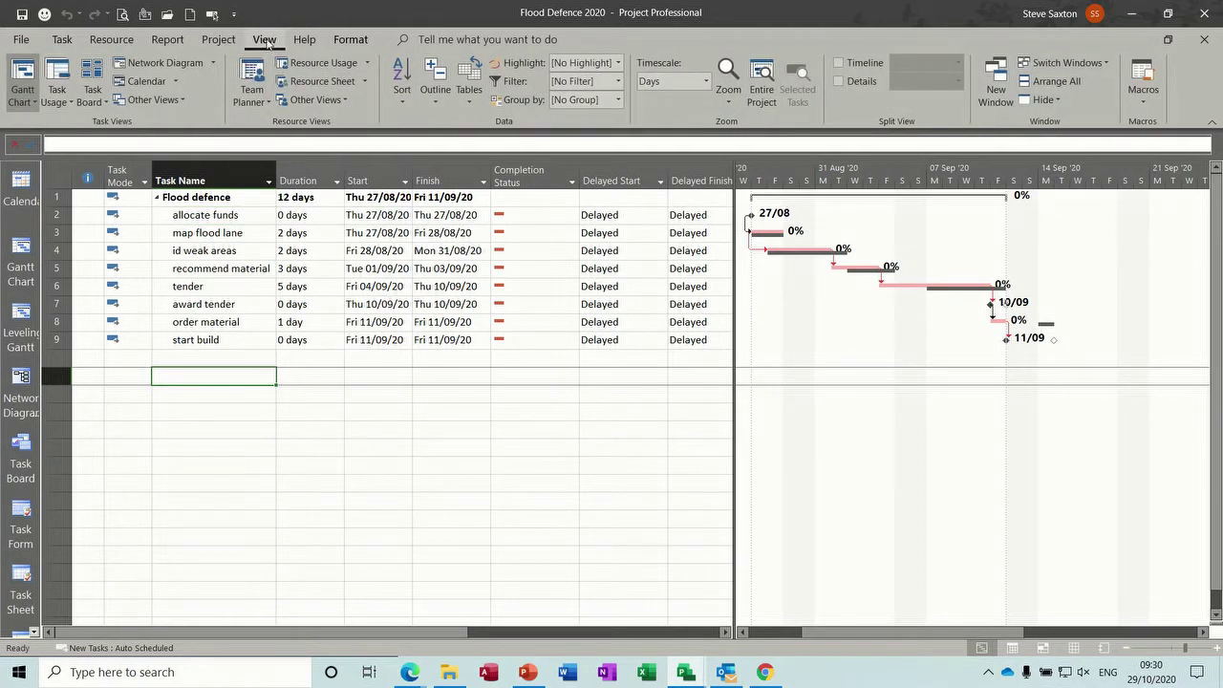
{"action": "left_click", "coordinate": [347, 101]}
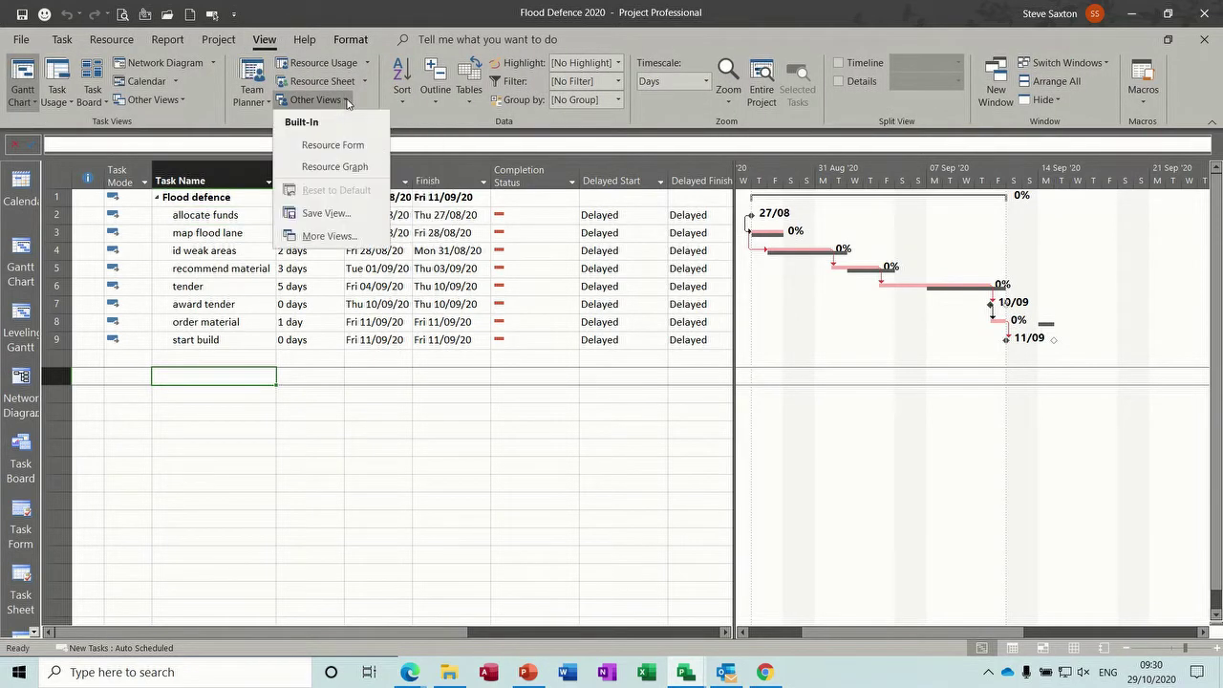
{"action": "left_click", "coordinate": [342, 237]}
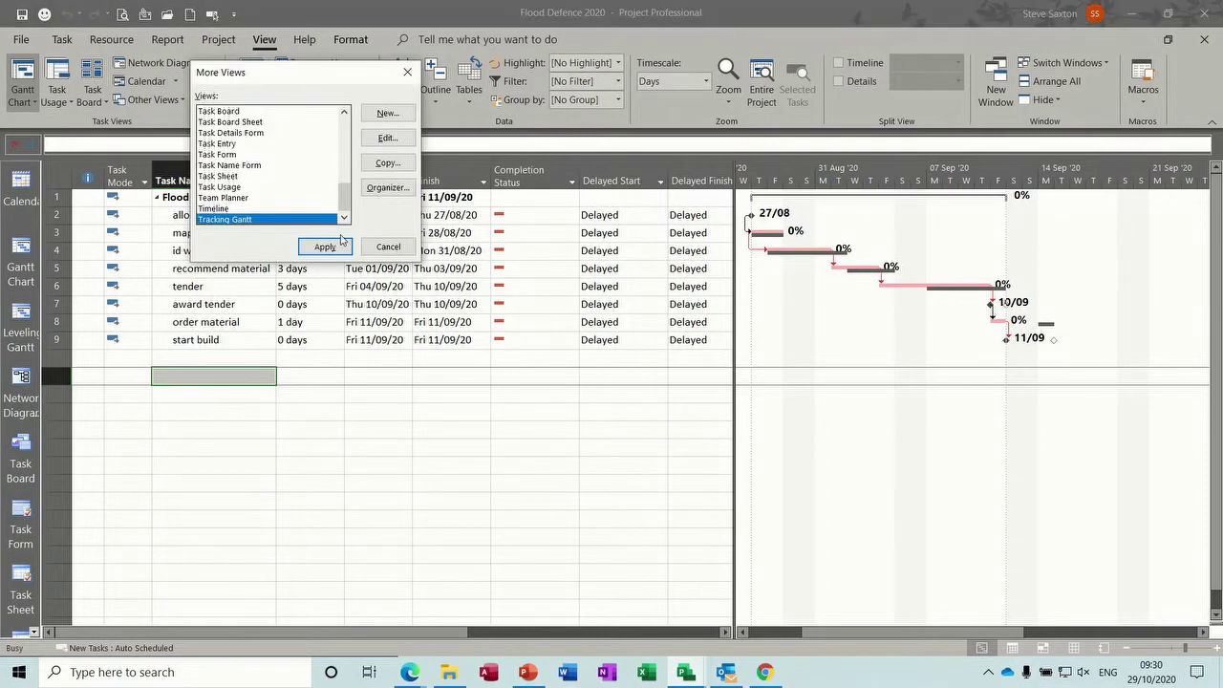
{"action": "left_click_drag", "start_coordinate": [341, 193], "coordinate": [345, 179]}
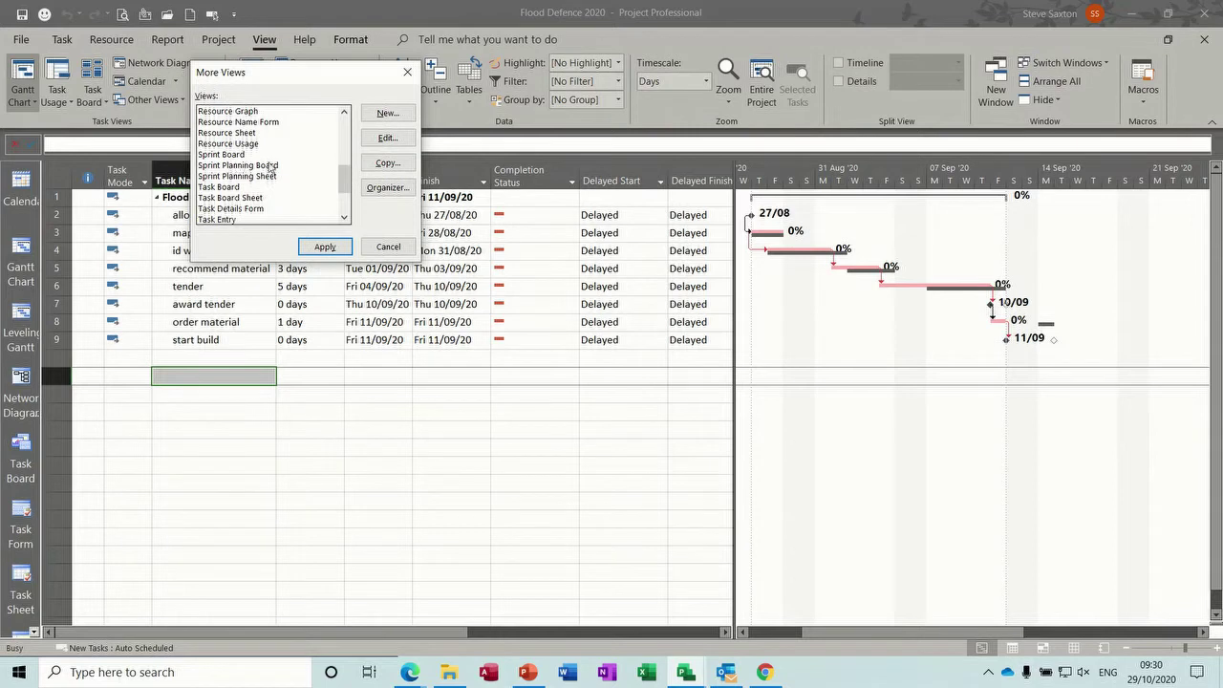
{"action": "left_click", "coordinate": [275, 167]}
{"action": "left_click", "coordinate": [272, 176]}
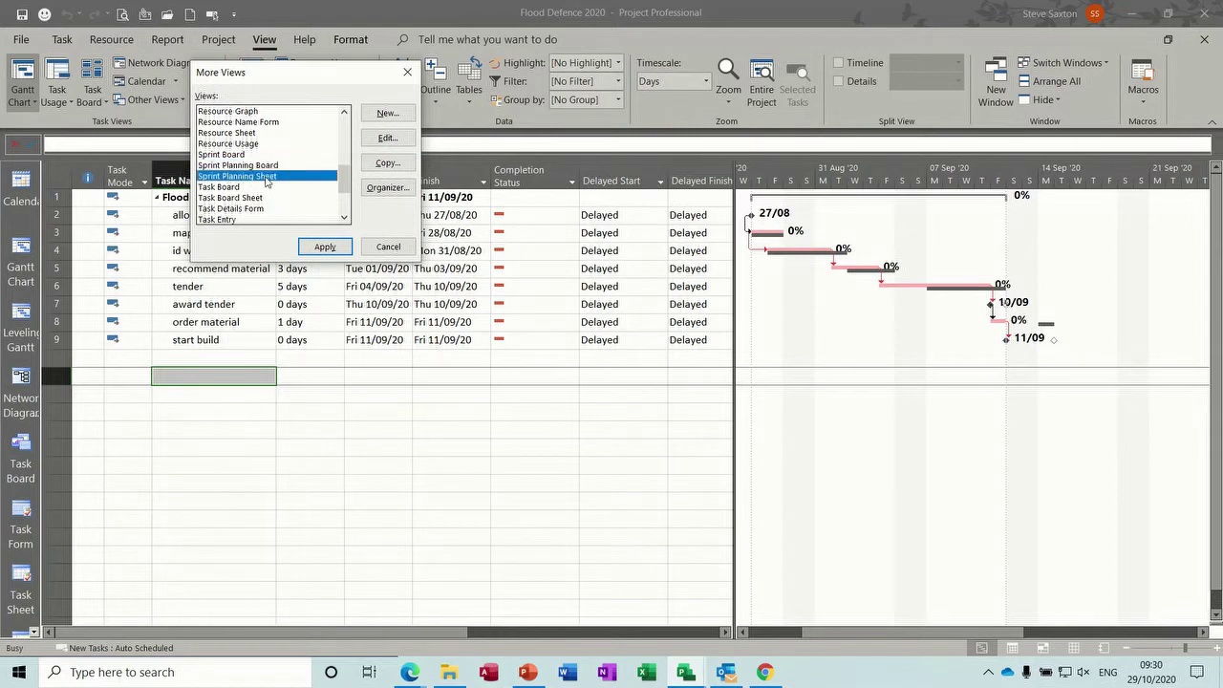
{"action": "left_click", "coordinate": [316, 244]}
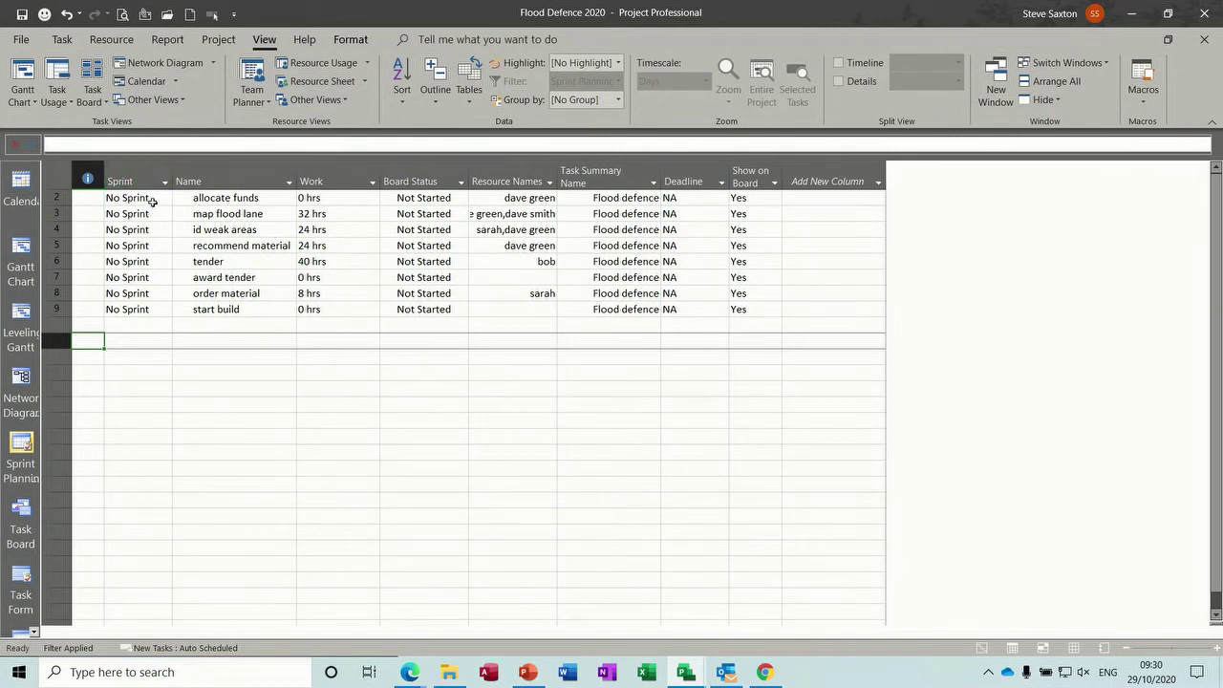
Open sprint management from the allocate funds task and add three one-week sprints starting Thu 29/10/20
{"action": "left_click", "coordinate": [153, 198]}
{"action": "left_click", "coordinate": [166, 198]}
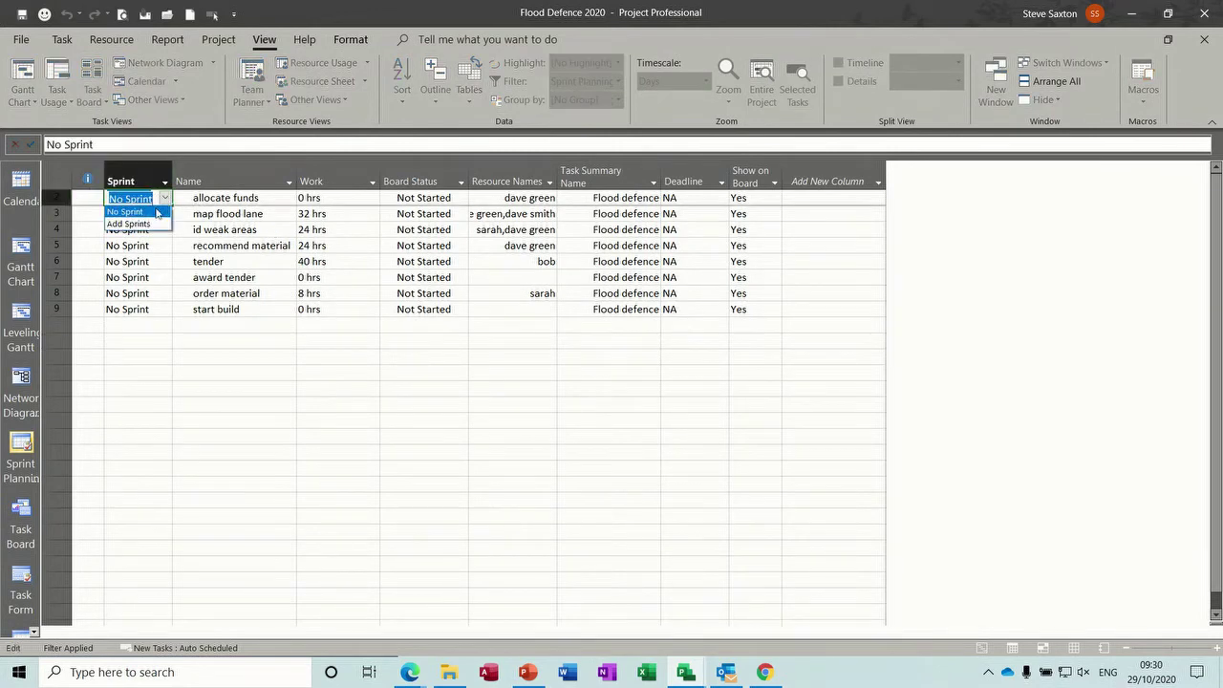
{"action": "left_click", "coordinate": [128, 223]}
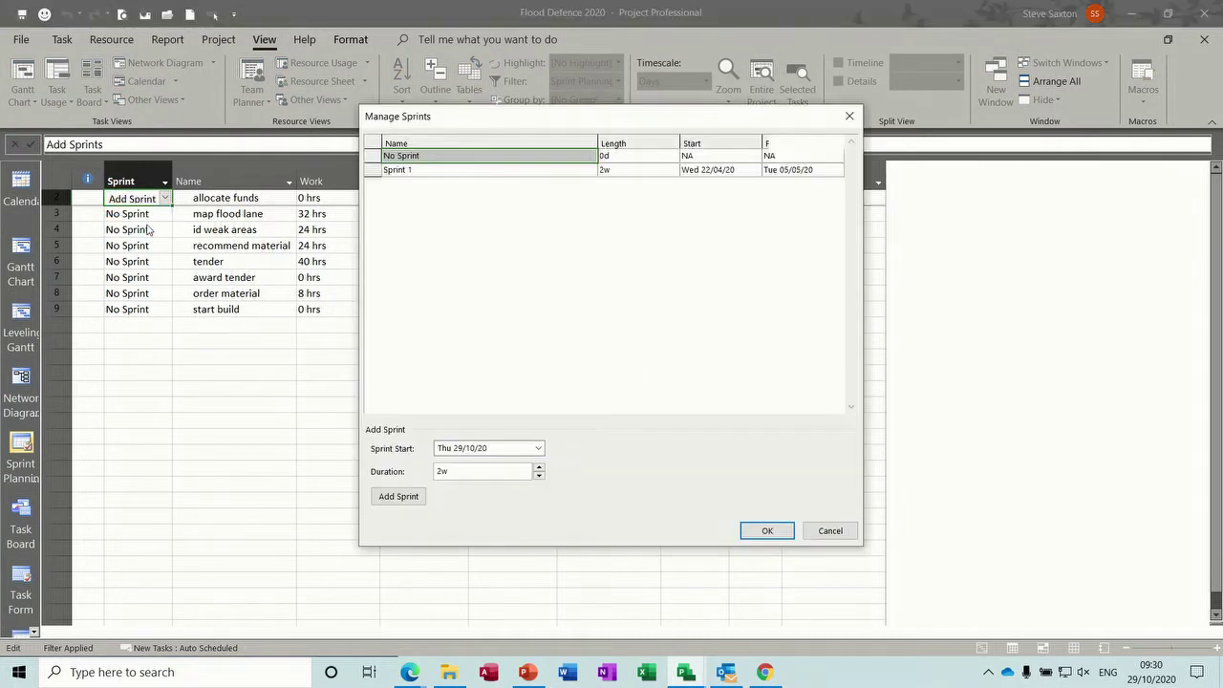
{"action": "left_click", "coordinate": [434, 170]}
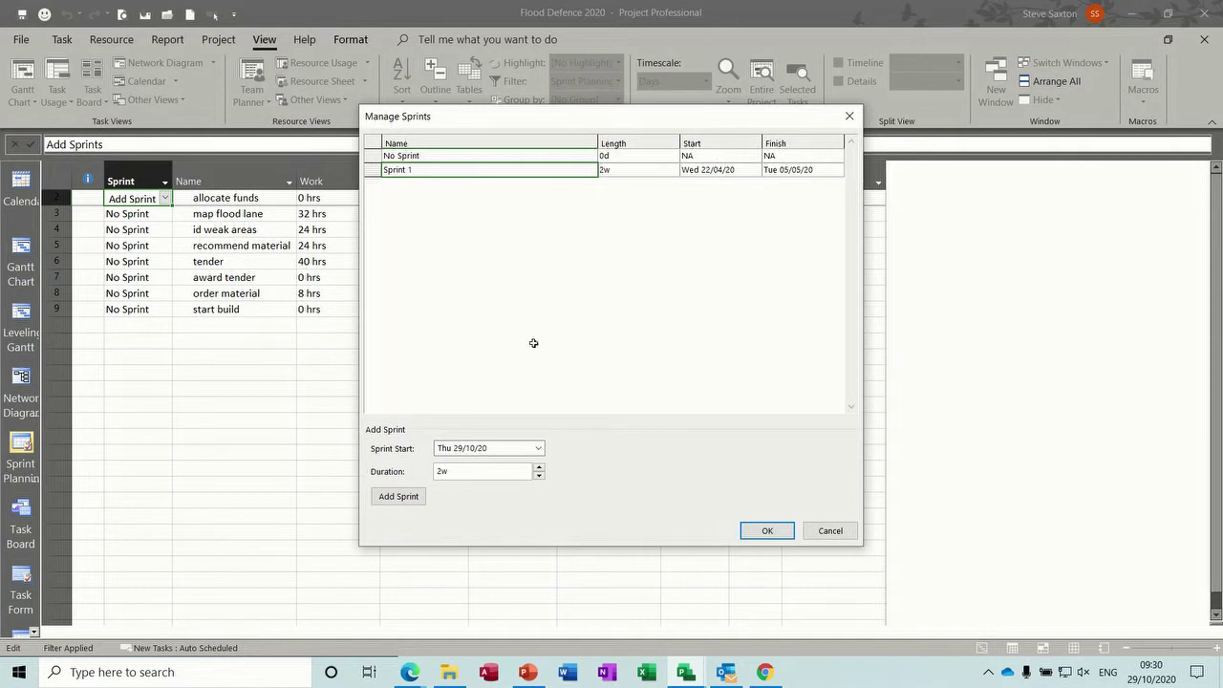
{"action": "left_click", "coordinate": [539, 475]}
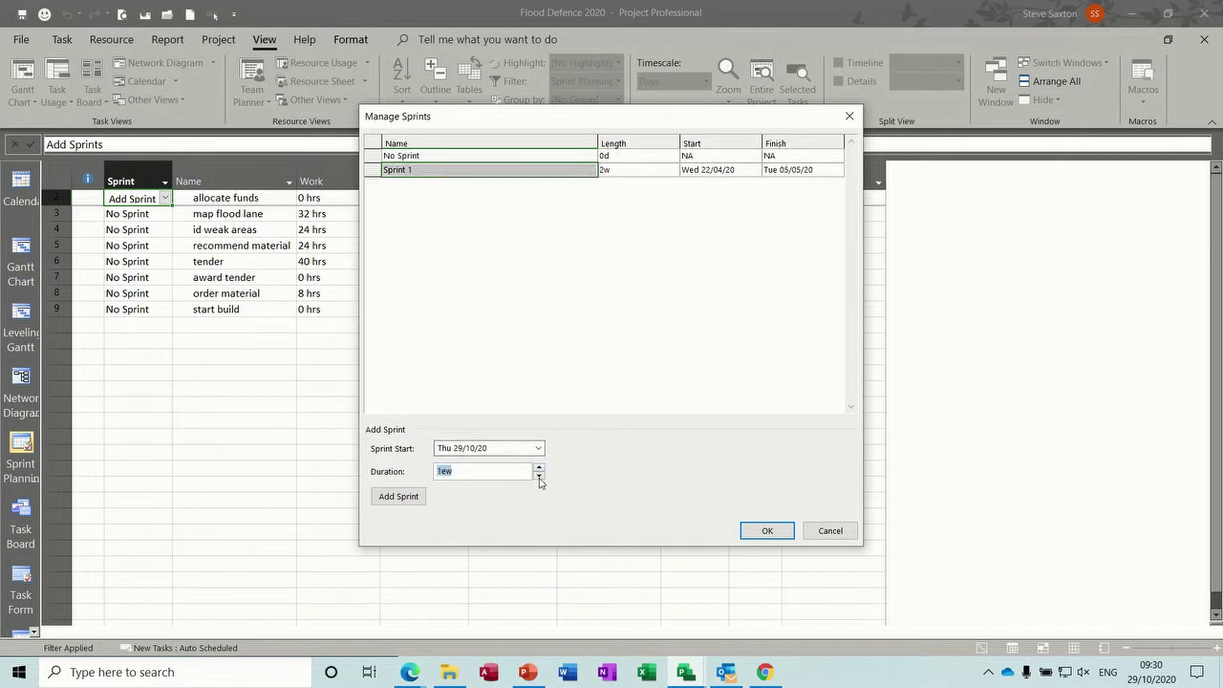
{"action": "left_click", "coordinate": [399, 498]}
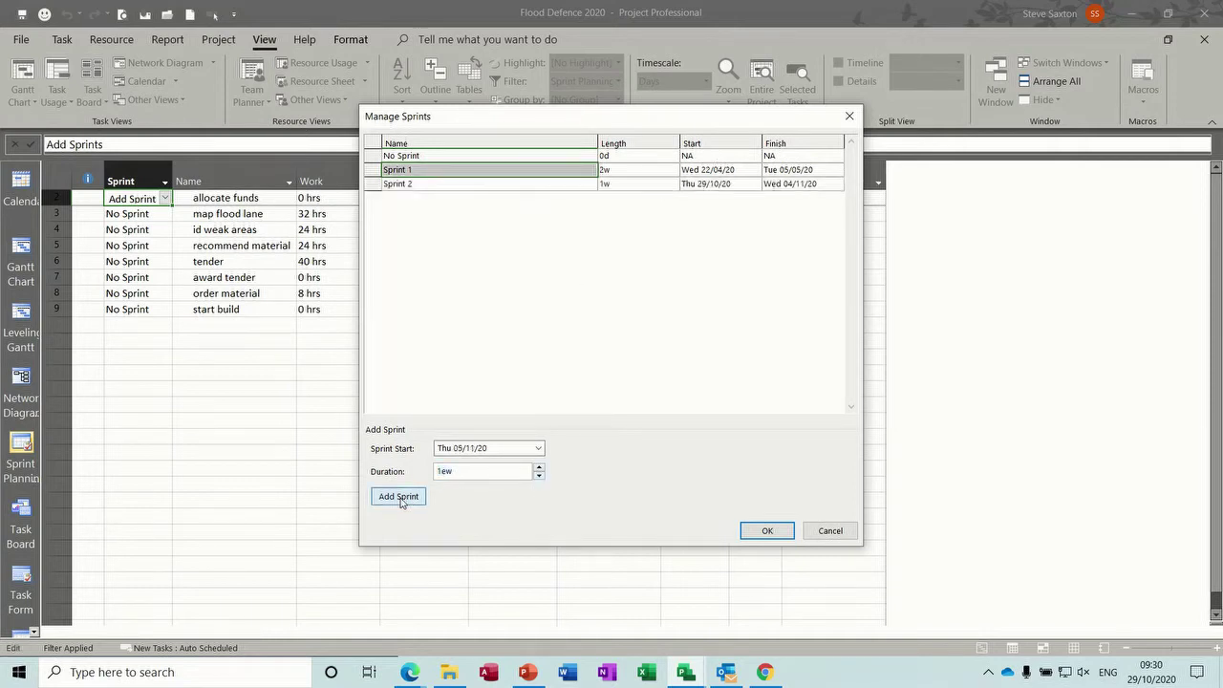
{"action": "left_click", "coordinate": [399, 497]}
{"action": "left_click", "coordinate": [401, 499]}
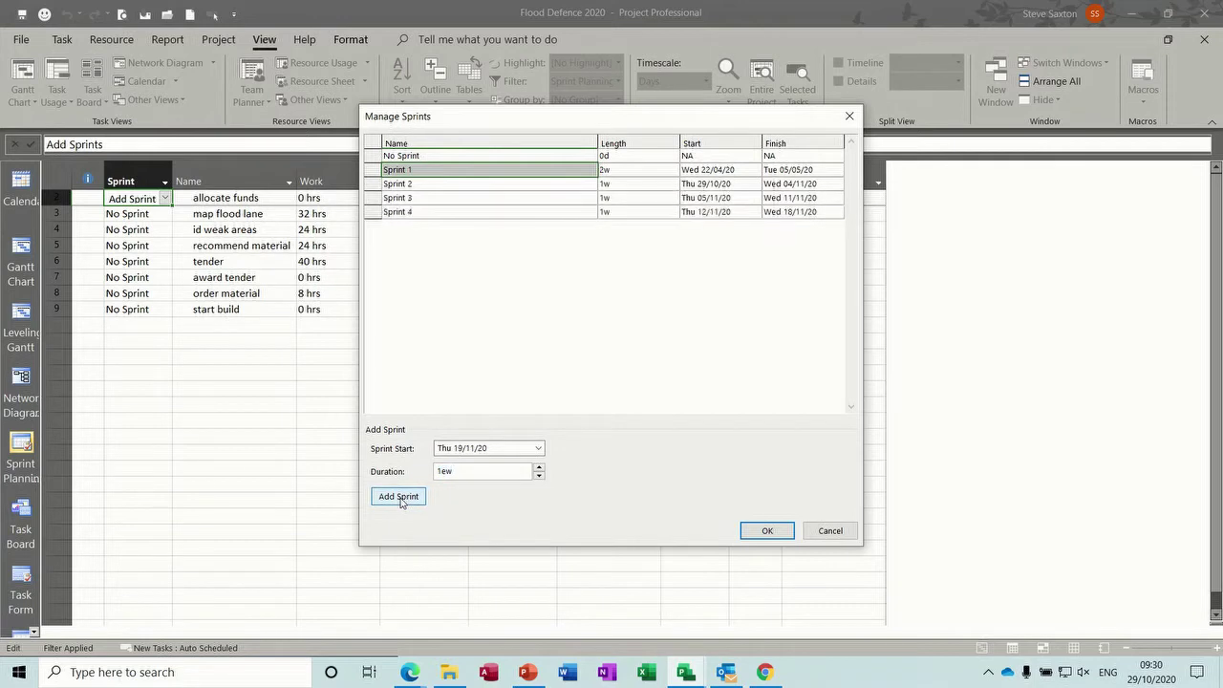
Add two three-week sprints starting Thu 19/11/20 and accept the sprint list
{"action": "left_click", "coordinate": [539, 469]}
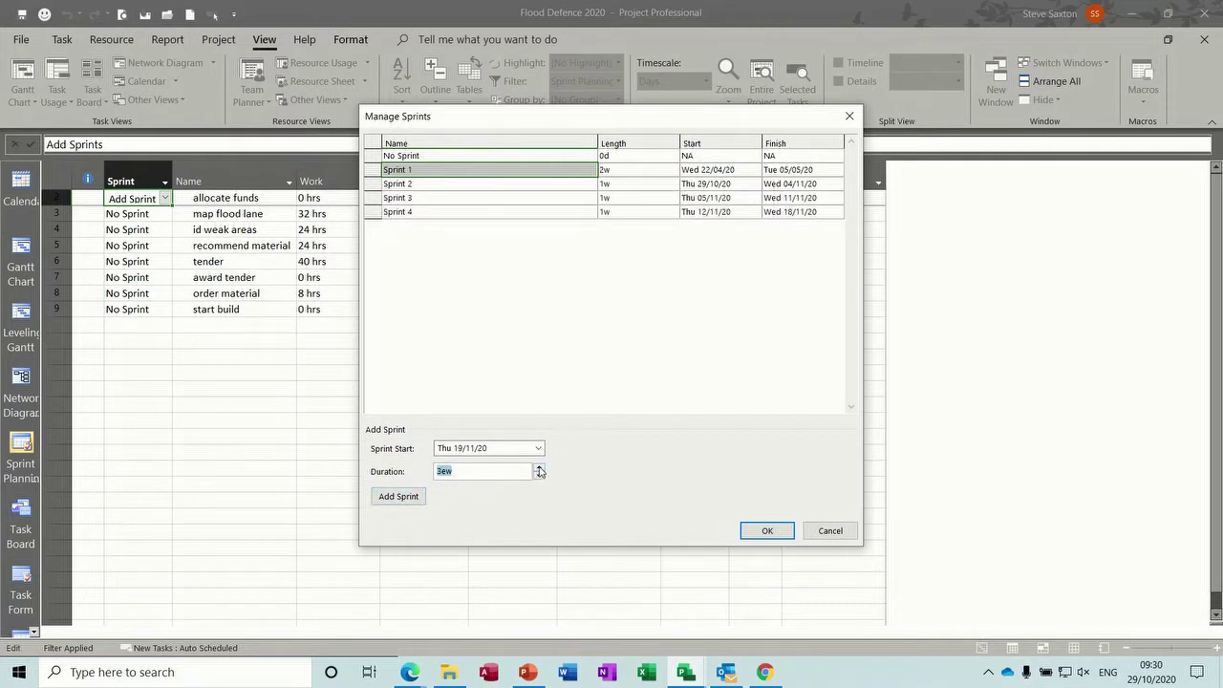
{"action": "left_click", "coordinate": [416, 499]}
{"action": "left_click", "coordinate": [407, 497]}
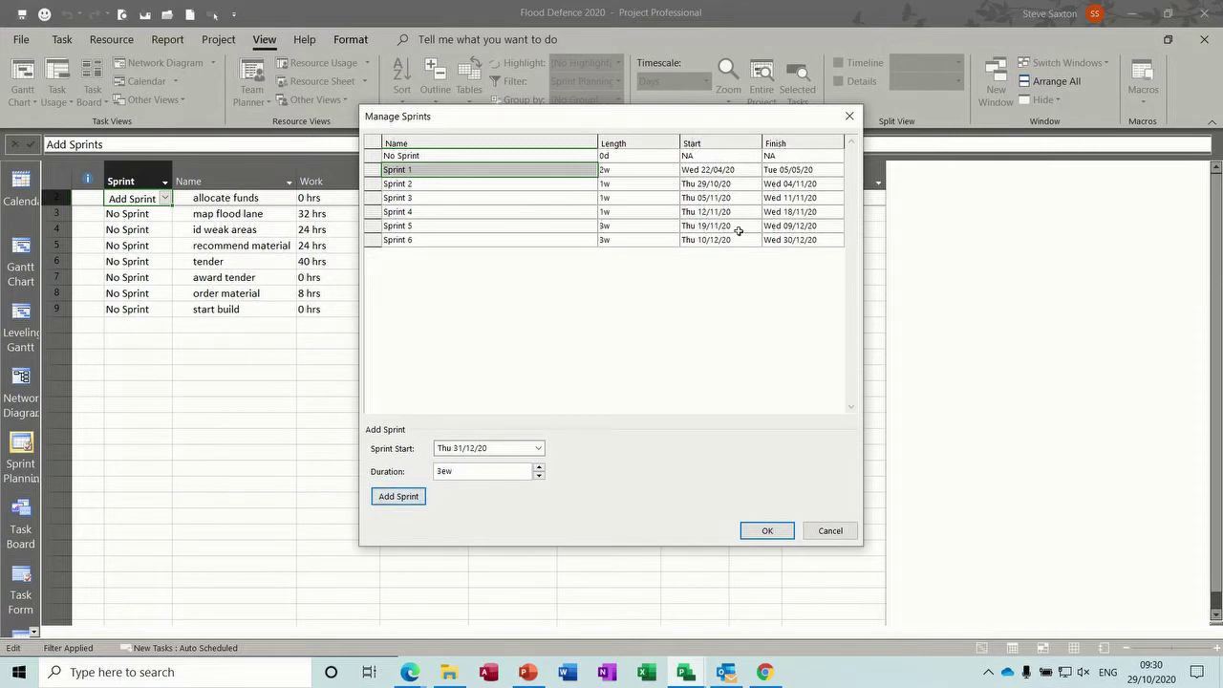
{"action": "left_click", "coordinate": [718, 239]}
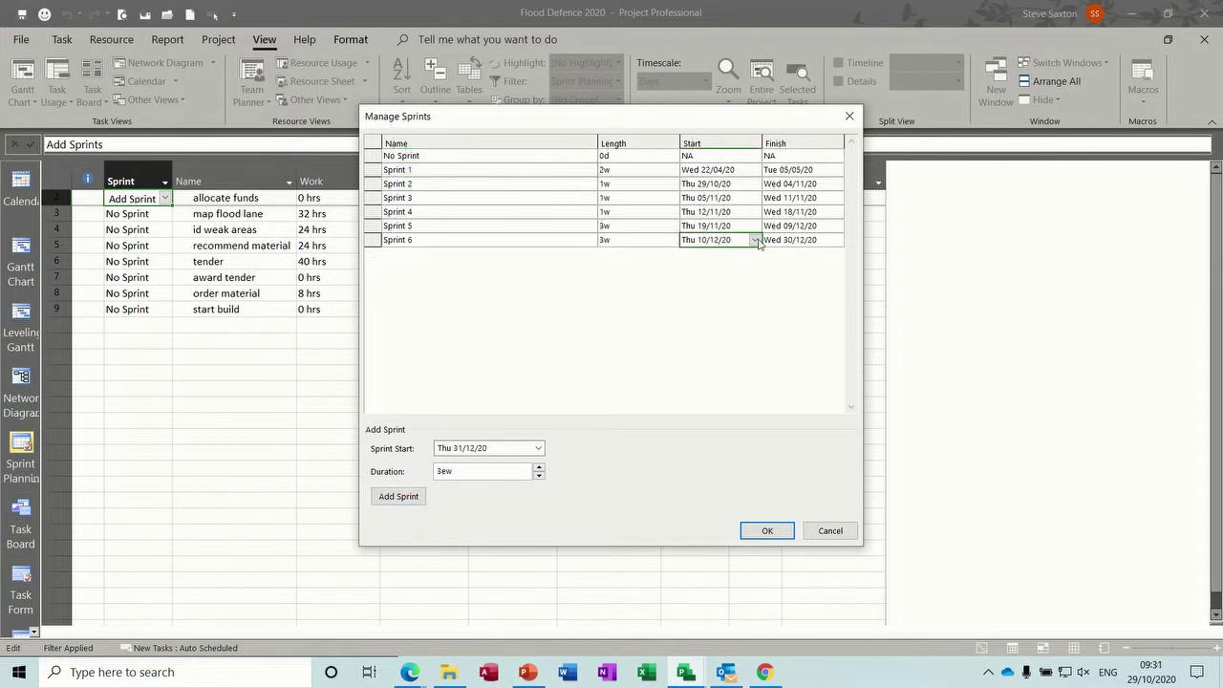
{"action": "left_click", "coordinate": [756, 242]}
{"action": "left_click", "coordinate": [756, 243]}
{"action": "left_click", "coordinate": [766, 531]}
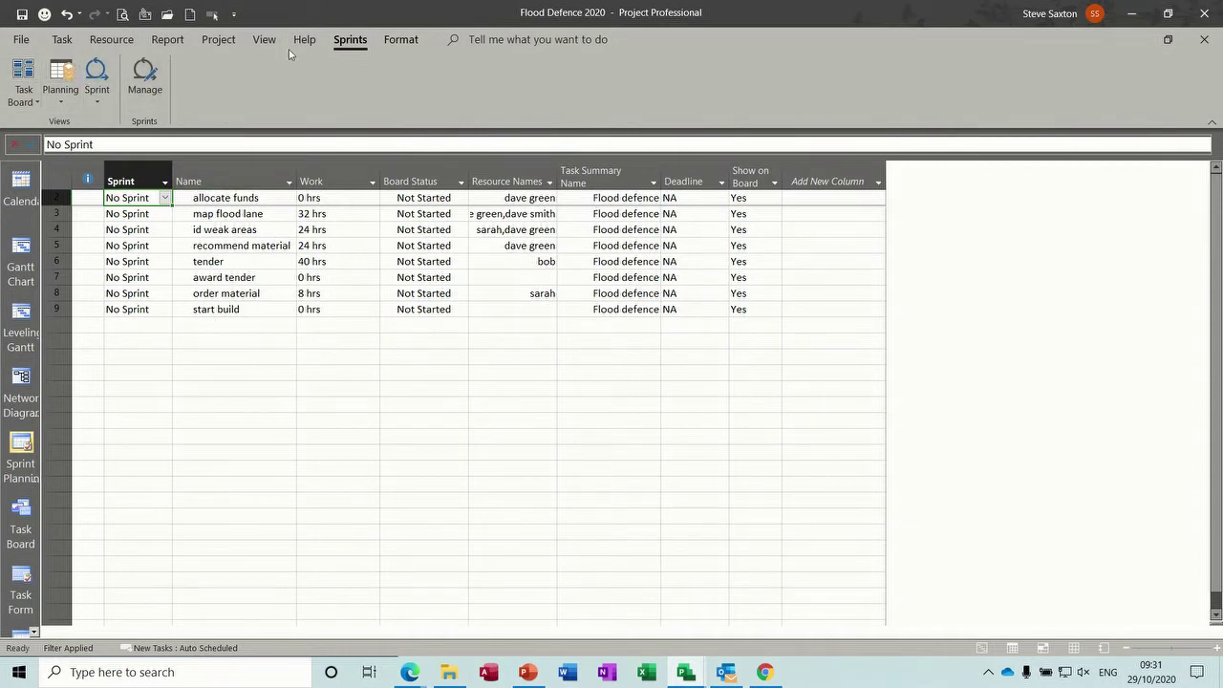
On the task board, set the completion percentage to 25 for Next up and 50 for In progress
{"action": "left_click", "coordinate": [23, 76]}
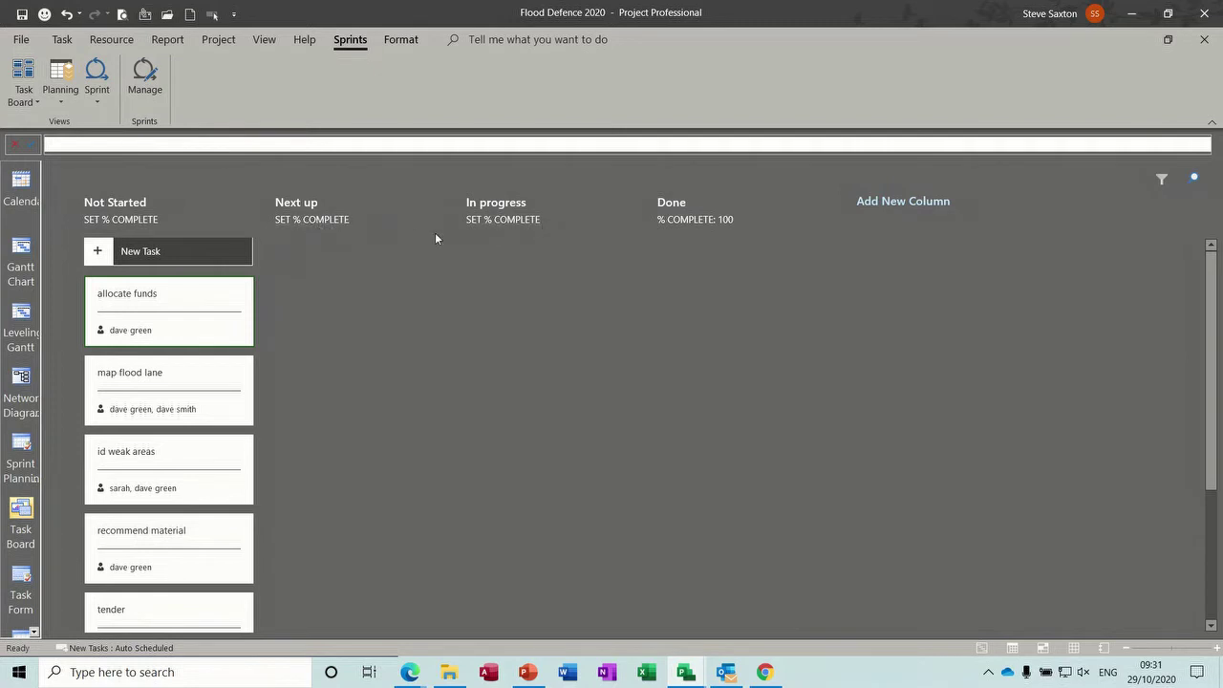
{"action": "left_click", "coordinate": [336, 221]}
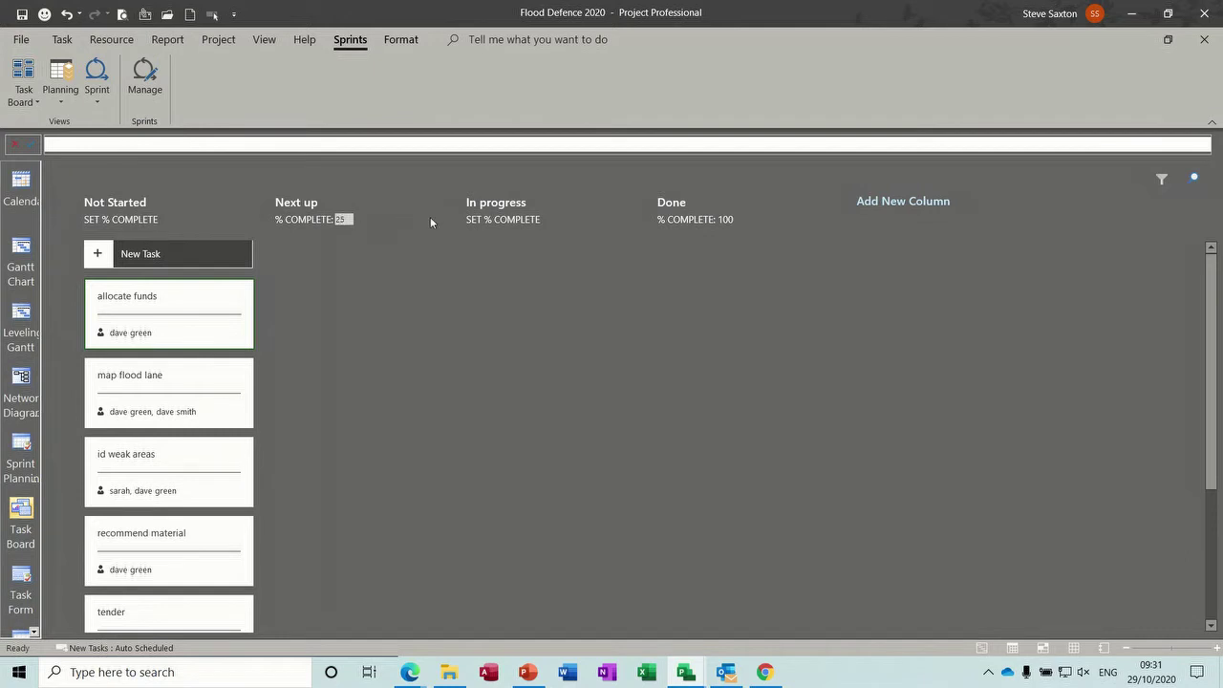
{"action": "left_click", "coordinate": [509, 219]}
{"action": "type", "text": "50"}
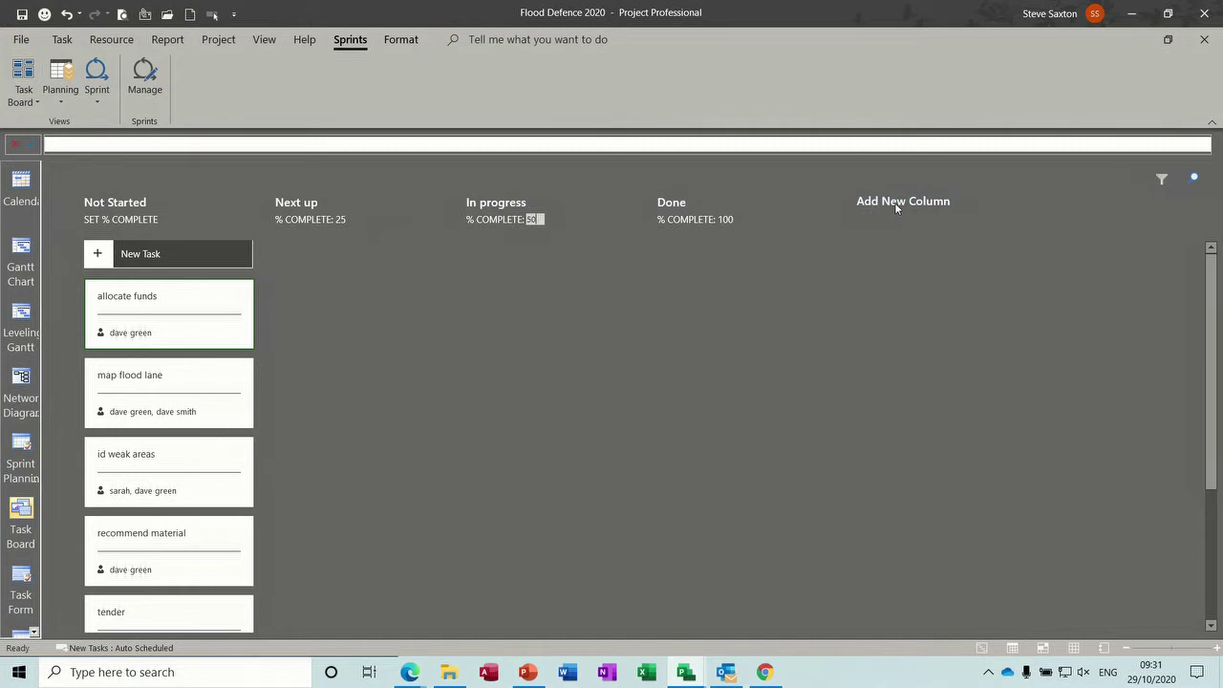
Add a board column named "Still Going" at 75% complete and place it before Done
{"action": "left_click", "coordinate": [897, 203]}
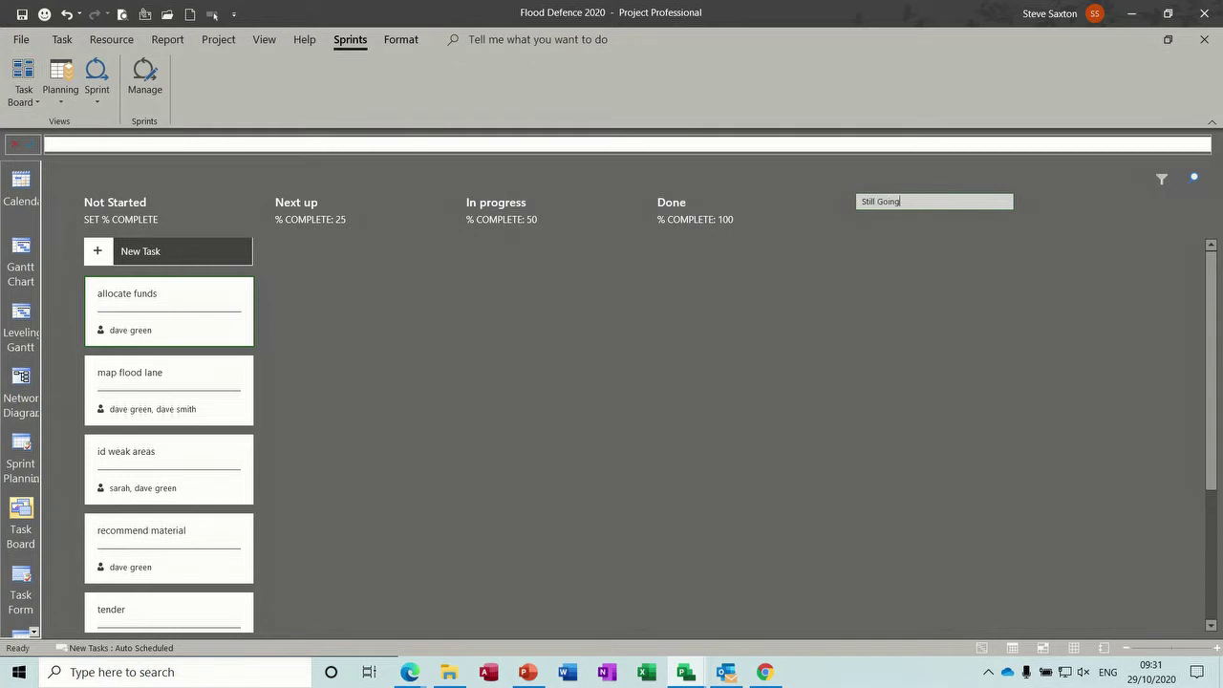
{"action": "key", "text": "Return"}
{"action": "left_click", "coordinate": [896, 220]}
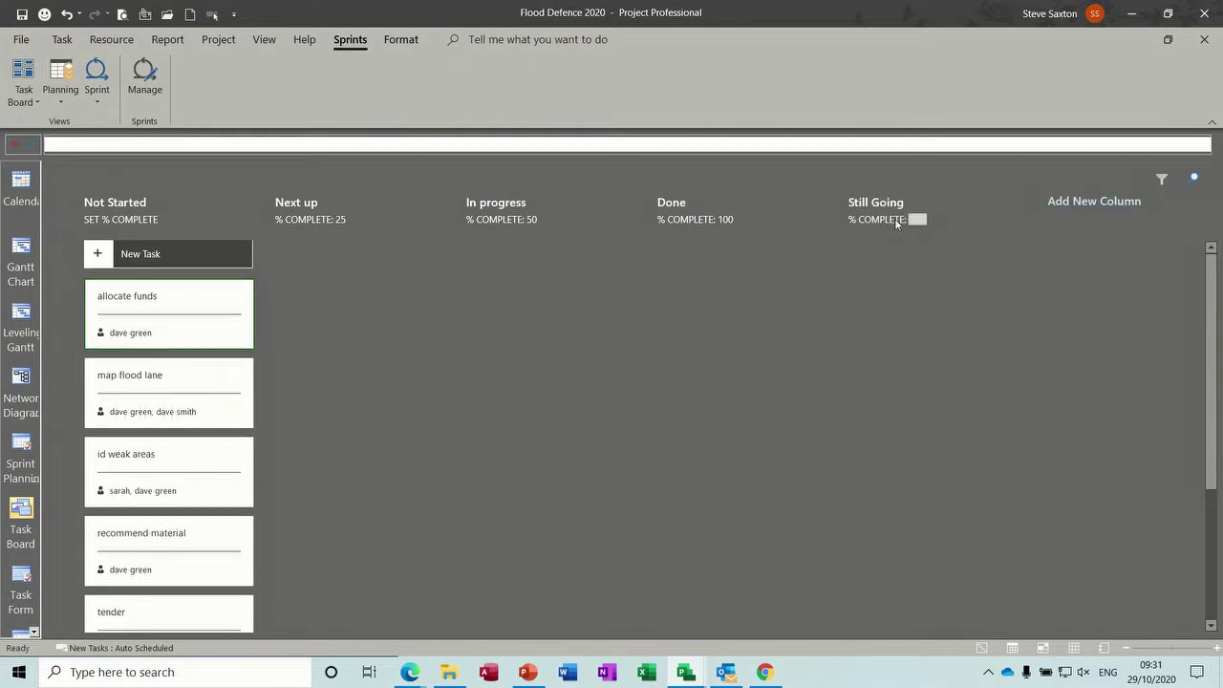
{"action": "left_click", "coordinate": [853, 246]}
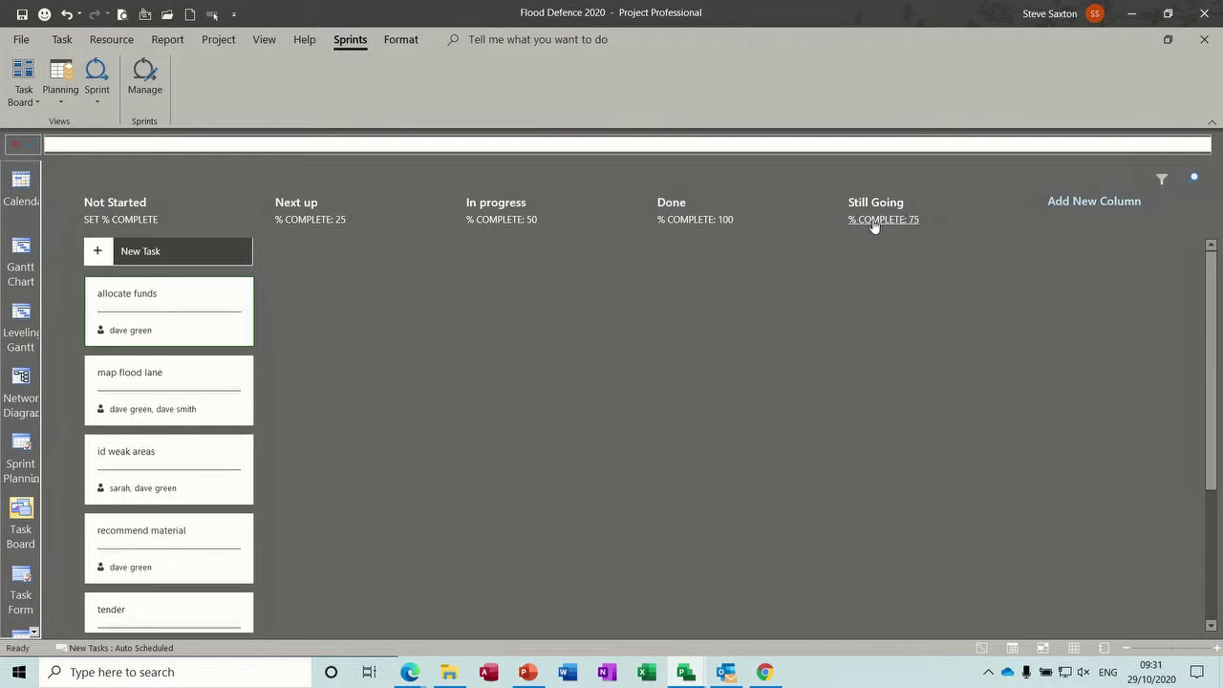
{"action": "right_click", "coordinate": [869, 208]}
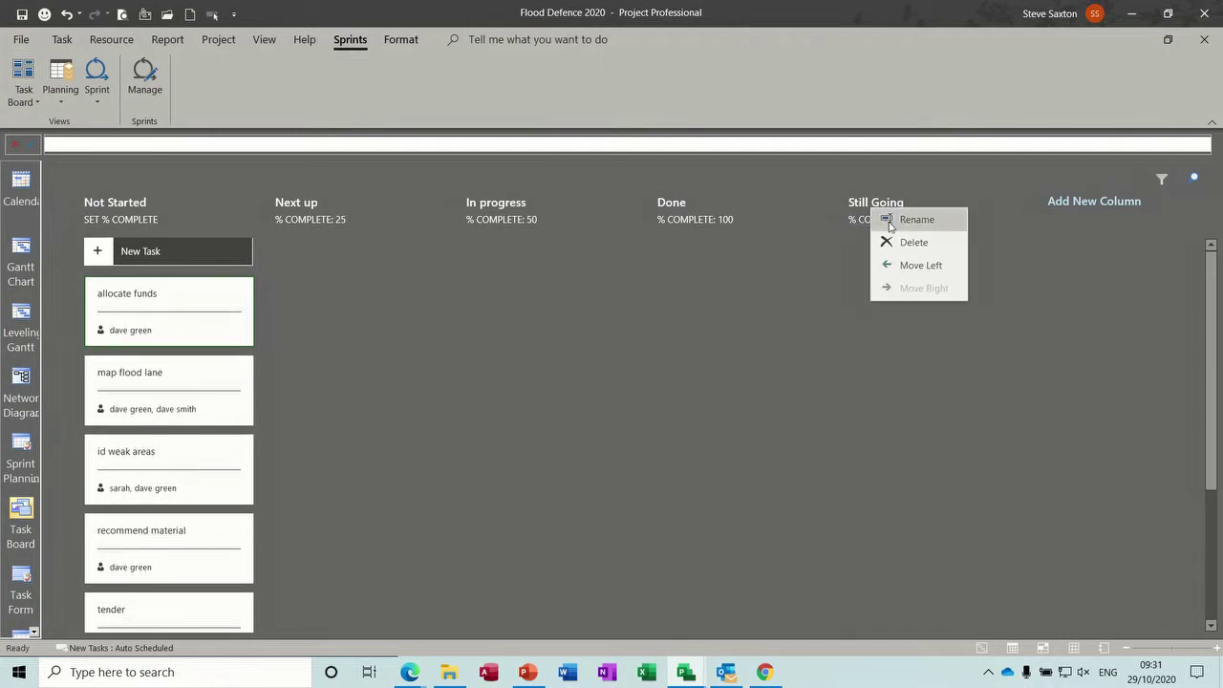
{"action": "left_click", "coordinate": [917, 265]}
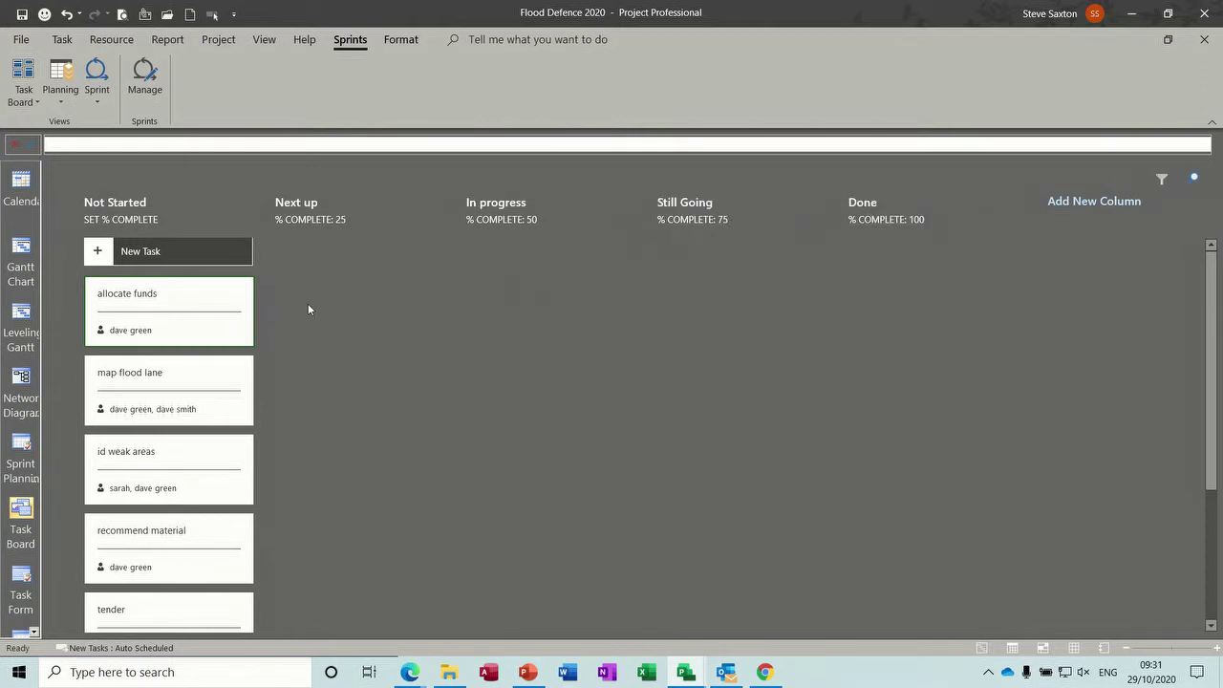
{"action": "mouse_move", "coordinate": [225, 313]}
{"action": "left_mouse_down"}
{"action": "mouse_move", "coordinate": [403, 280]}
{"action": "mouse_move", "coordinate": [316, 314]}
{"action": "mouse_move", "coordinate": [230, 310]}
{"action": "left_mouse_up"}
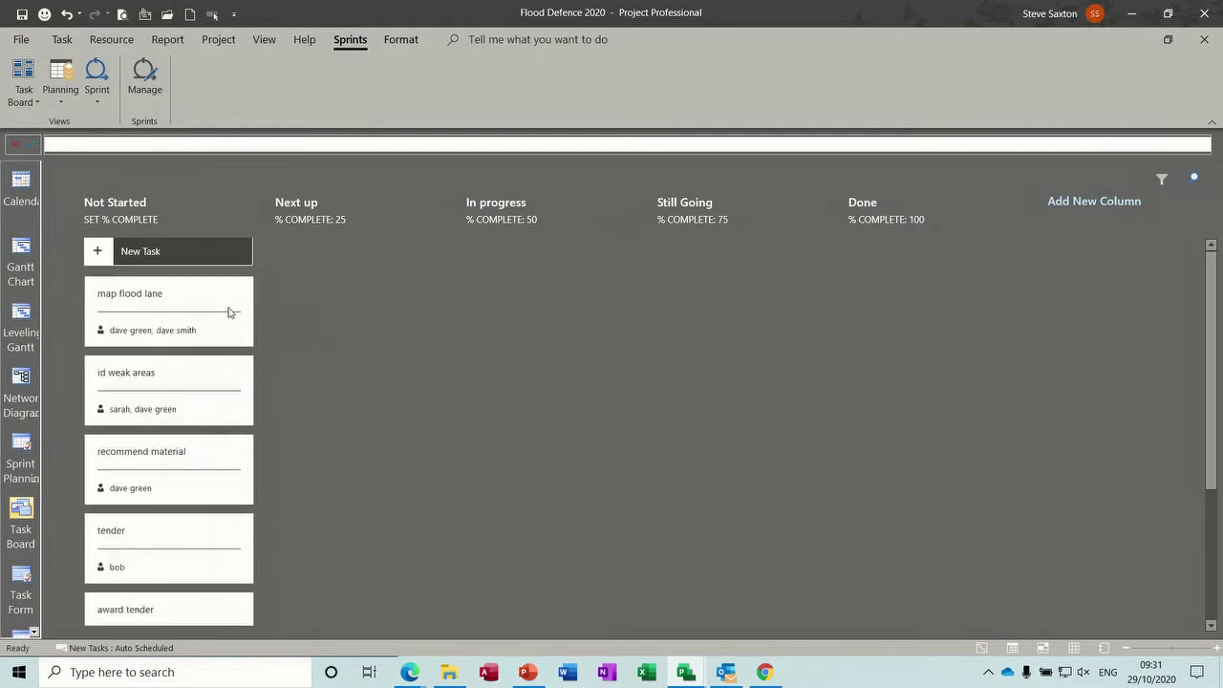
{"action": "right_click", "coordinate": [230, 311]}
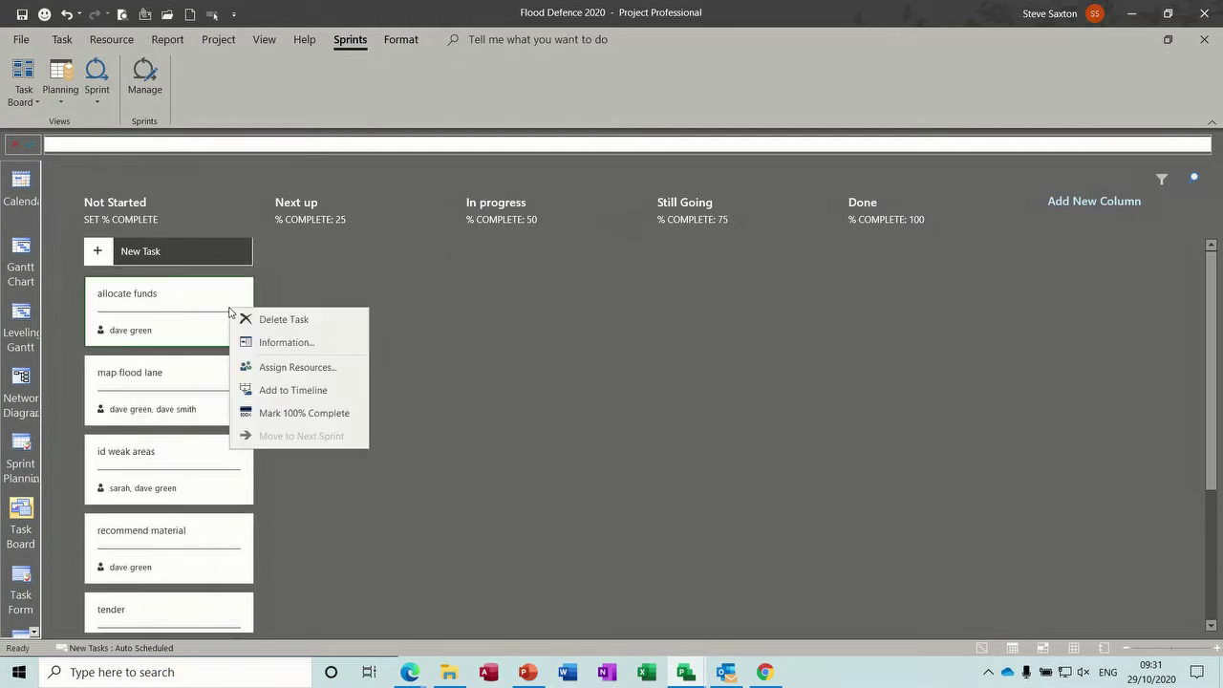
{"action": "left_click", "coordinate": [180, 333]}
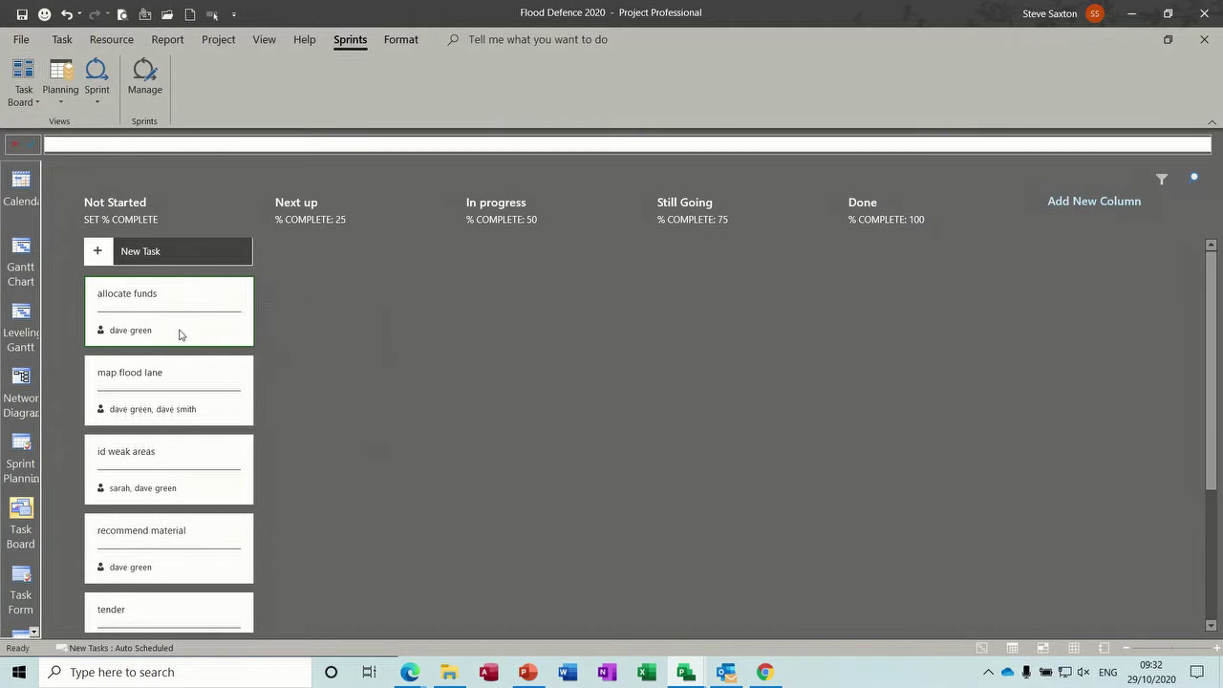
Look through the sprint planning board, Gantt chart, sprint planning sheet and sprint board views
{"action": "left_click", "coordinate": [62, 74]}
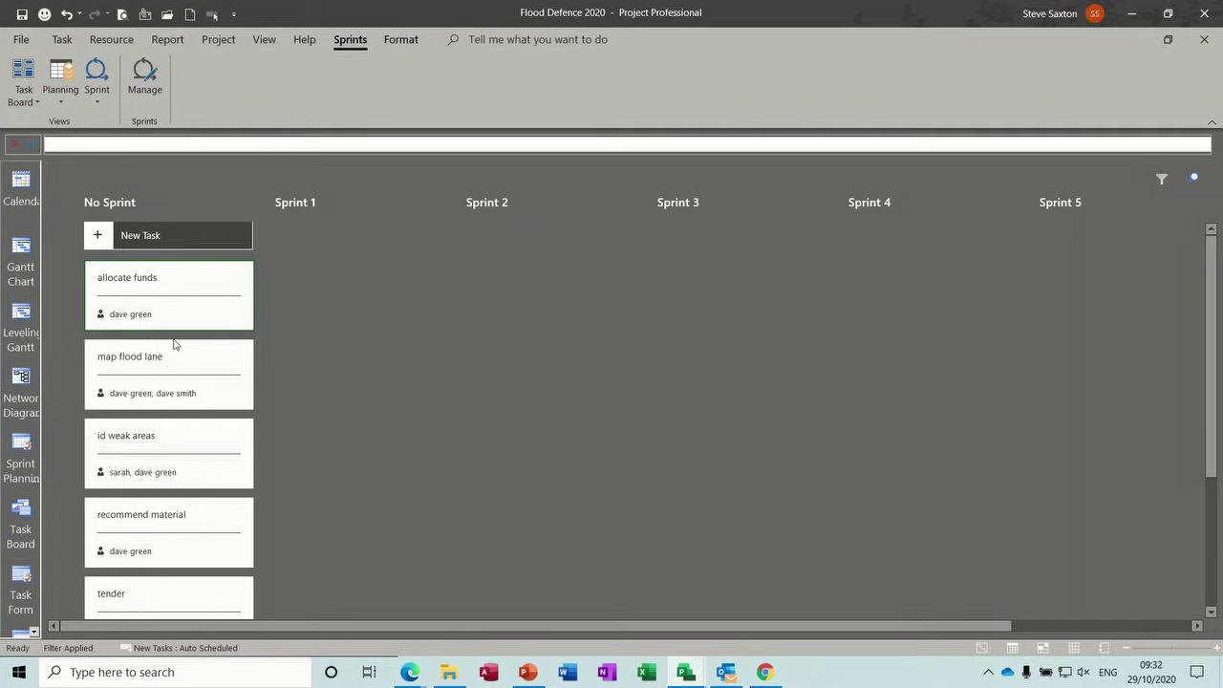
{"action": "left_click", "coordinate": [21, 249]}
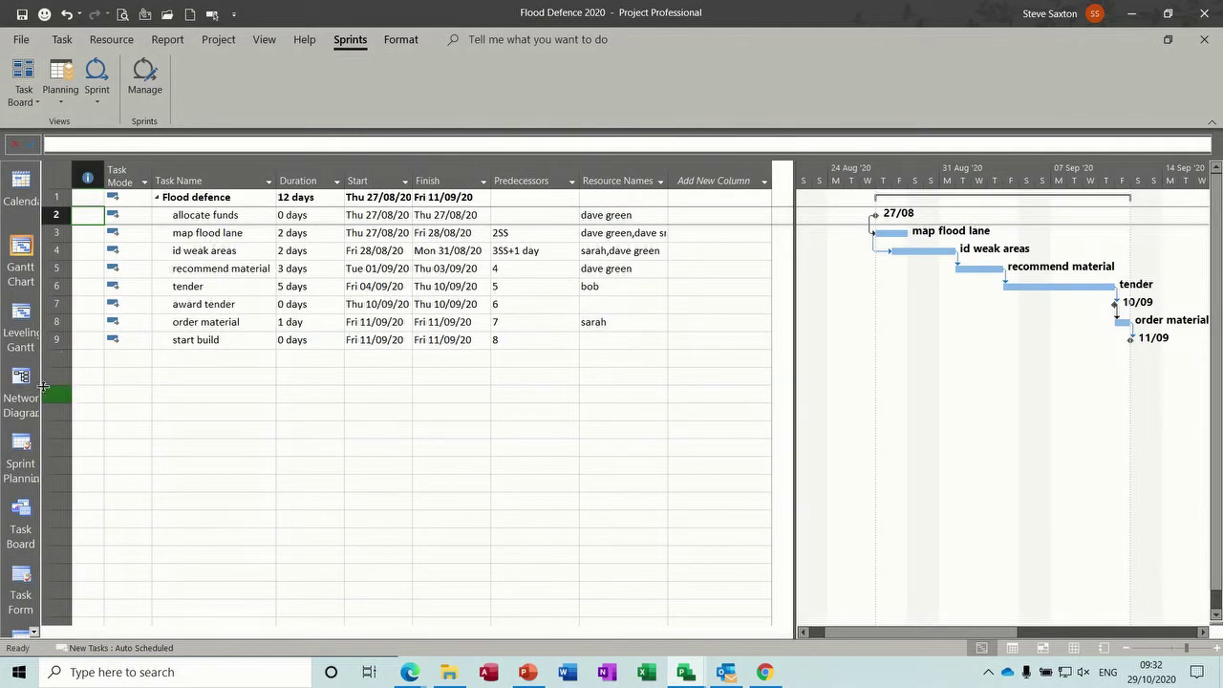
{"action": "left_click", "coordinate": [17, 449]}
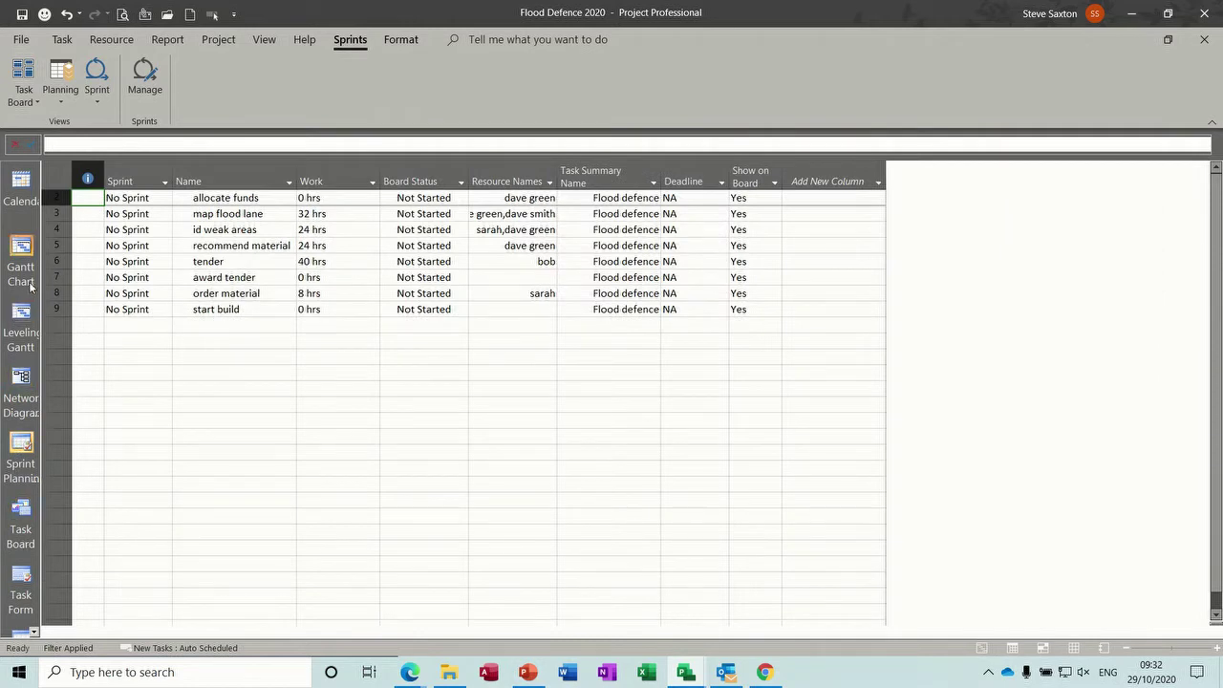
{"action": "left_click", "coordinate": [32, 632]}
{"action": "left_click", "coordinate": [97, 76]}
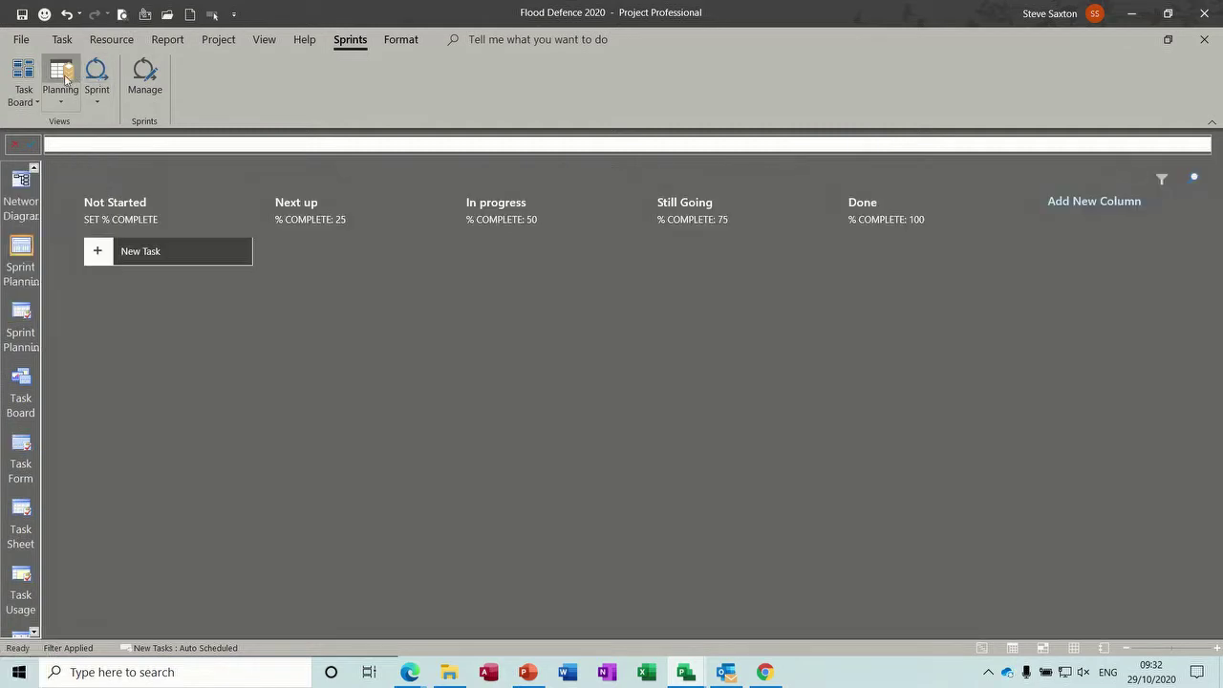
Return to the sprint planning board and move the allocate funds task from No Sprint to Sprint 1
{"action": "left_click", "coordinate": [65, 78]}
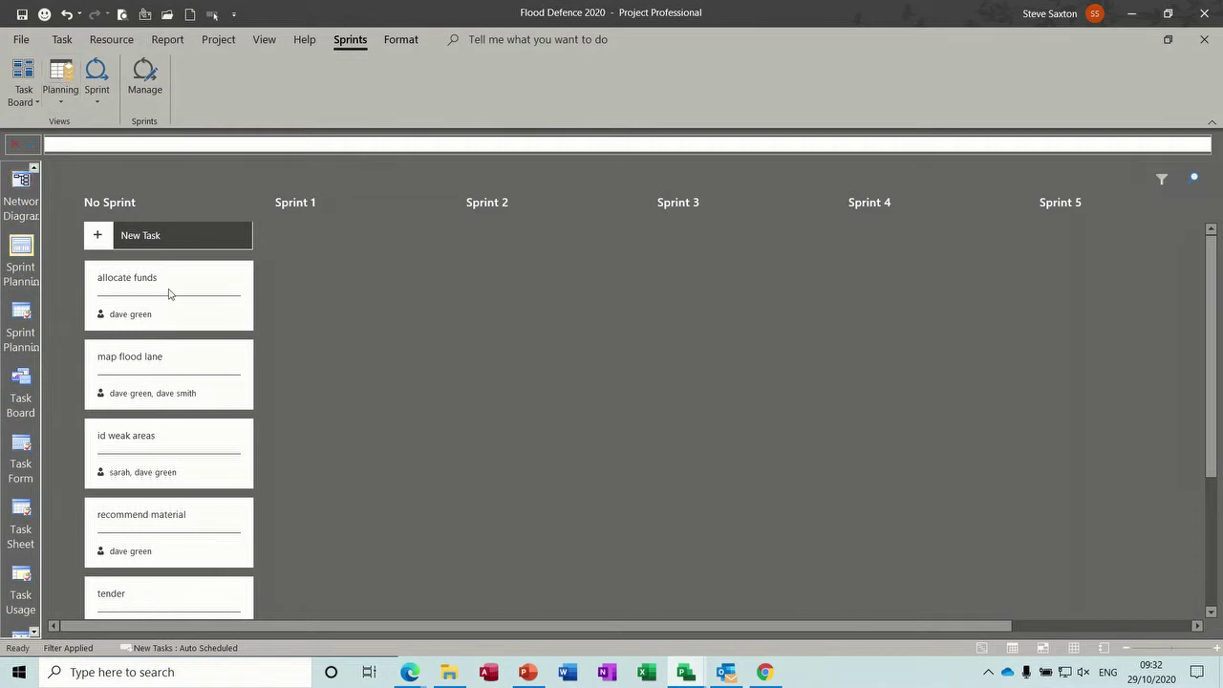
{"action": "left_click_drag", "start_coordinate": [171, 303], "coordinate": [360, 266]}
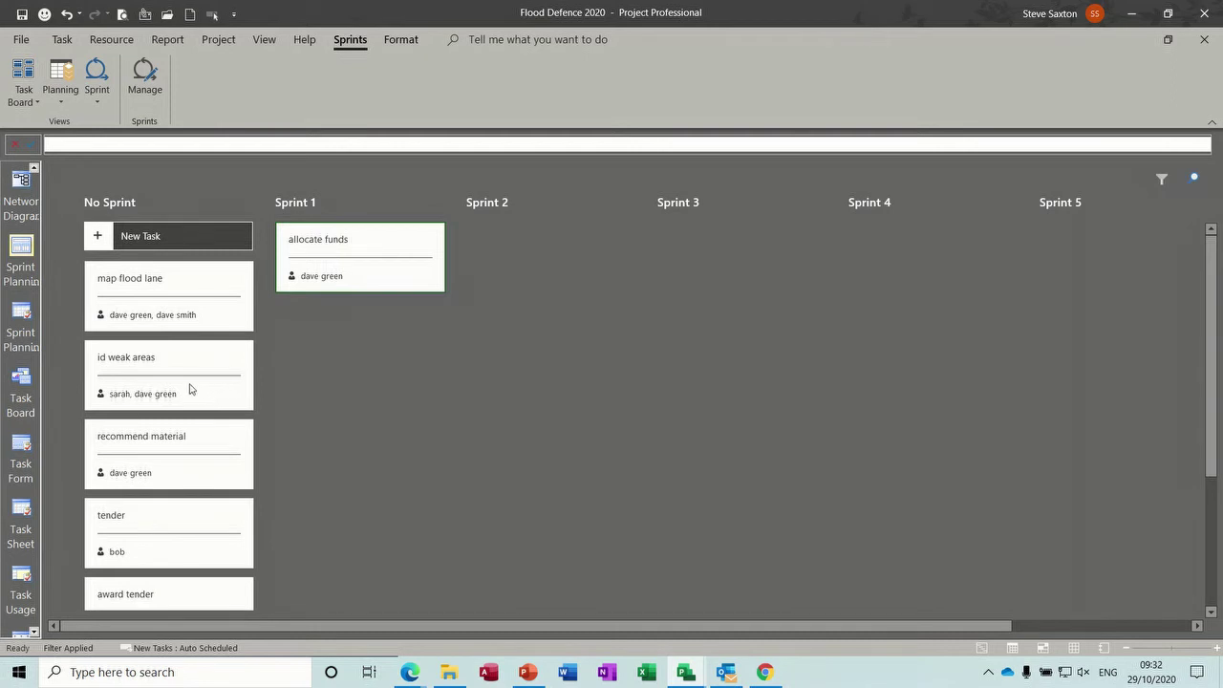
On the sprint planning board, move map flood lane and id weak areas to Sprint 2, and recommend material and tender to Sprint 3
{"action": "left_click_drag", "start_coordinate": [172, 316], "coordinate": [547, 277]}
{"action": "left_click_drag", "start_coordinate": [171, 311], "coordinate": [550, 359]}
{"action": "left_click_drag", "start_coordinate": [150, 300], "coordinate": [728, 265]}
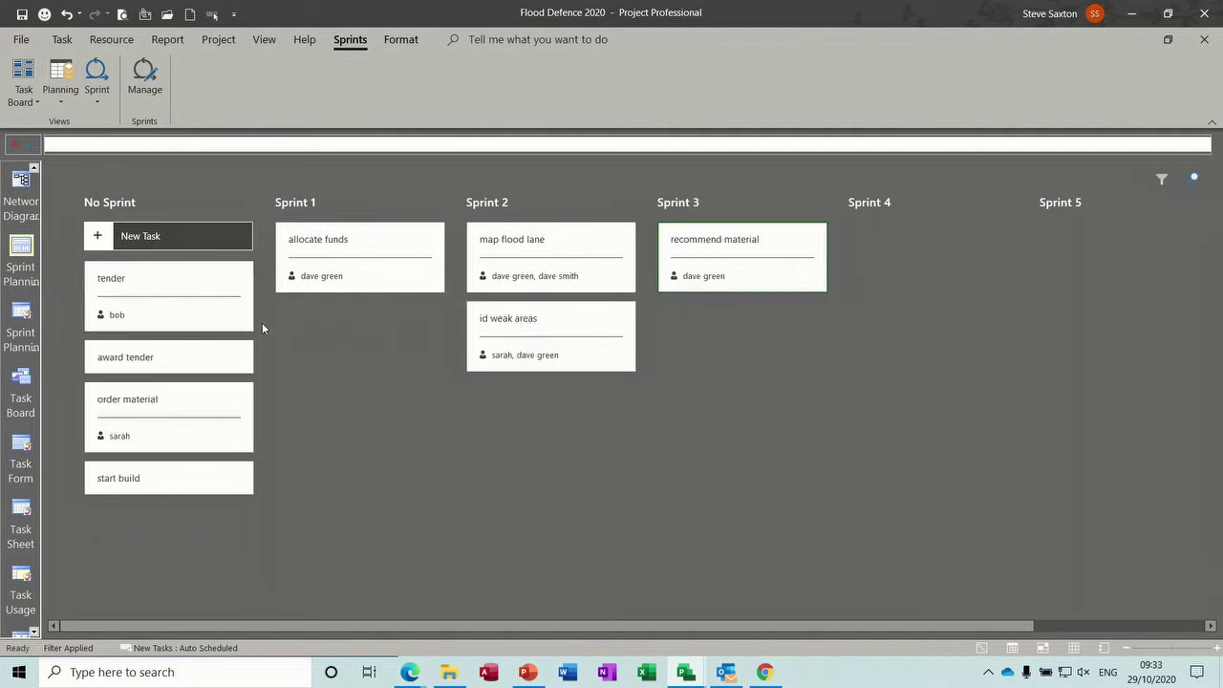
{"action": "left_click_drag", "start_coordinate": [229, 309], "coordinate": [812, 352]}
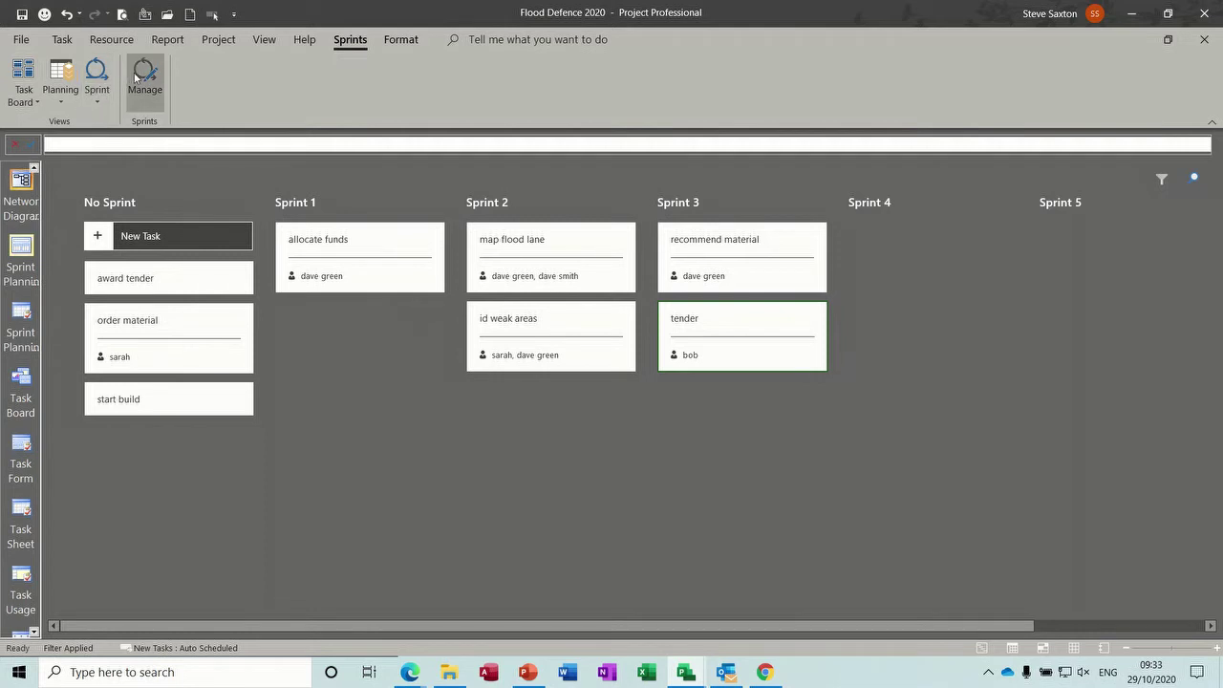
View the current sprint's board and review the lengths and dates of the sprints in Manage Sprints
{"action": "left_click", "coordinate": [97, 77]}
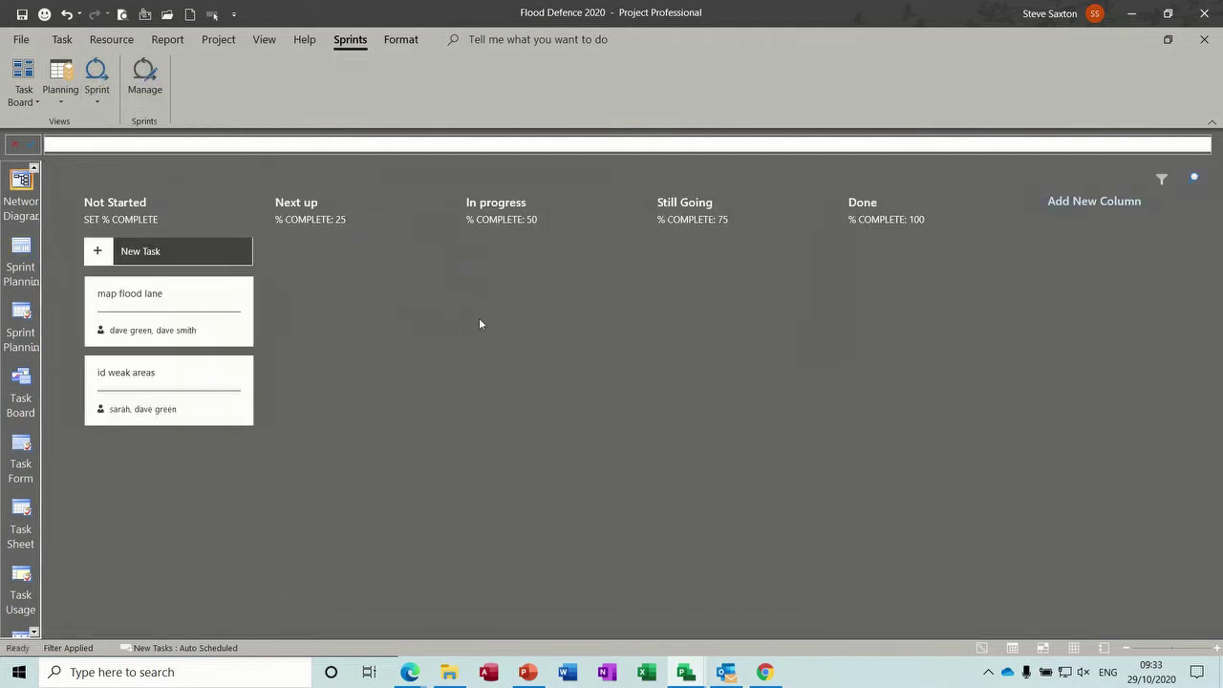
{"action": "left_click", "coordinate": [145, 74]}
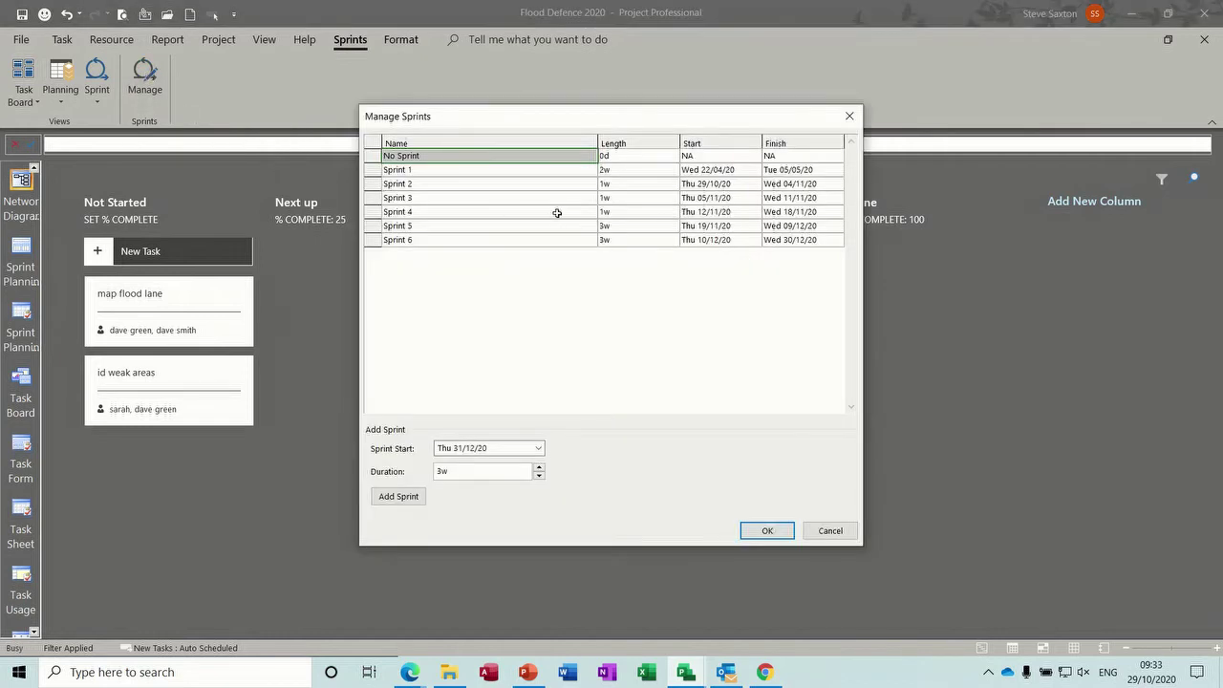
{"action": "left_click", "coordinate": [825, 533]}
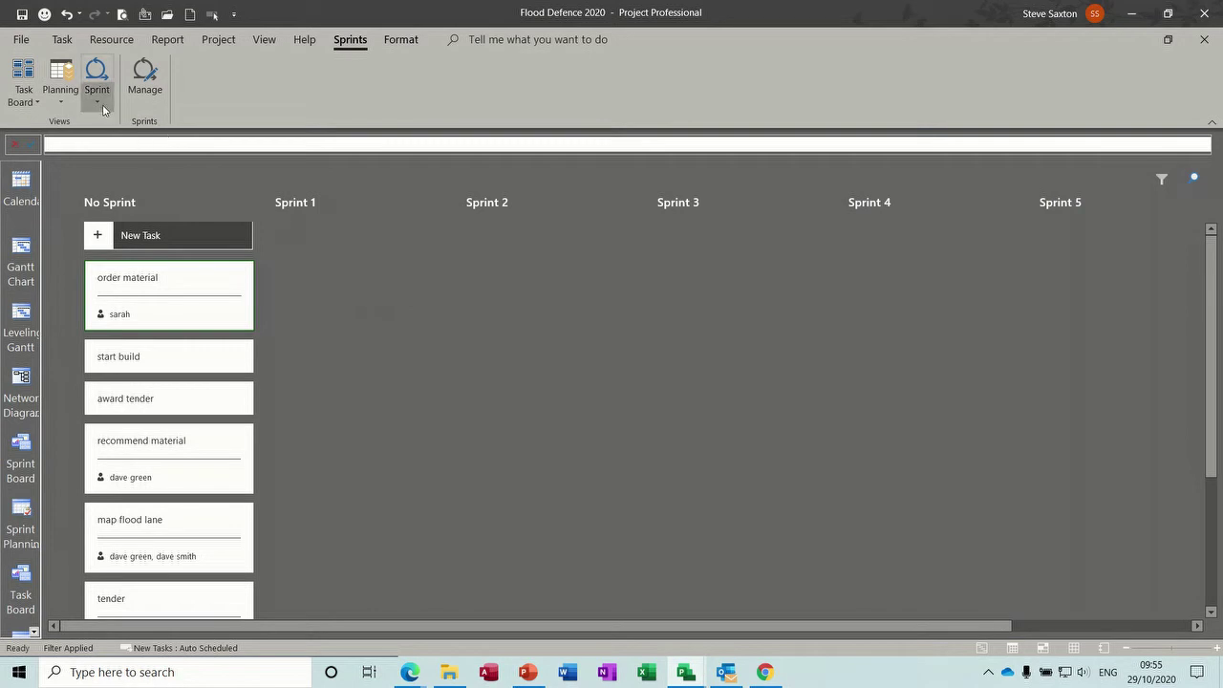
{"action": "left_click", "coordinate": [144, 77]}
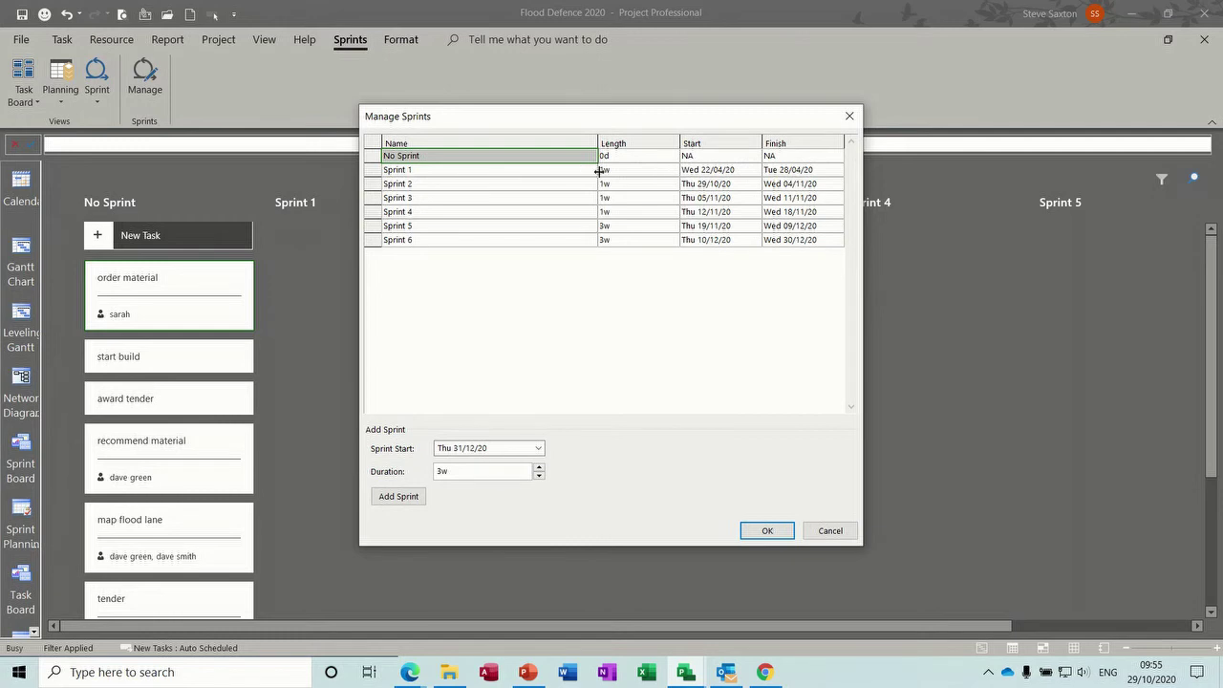
{"action": "left_click", "coordinate": [848, 116]}
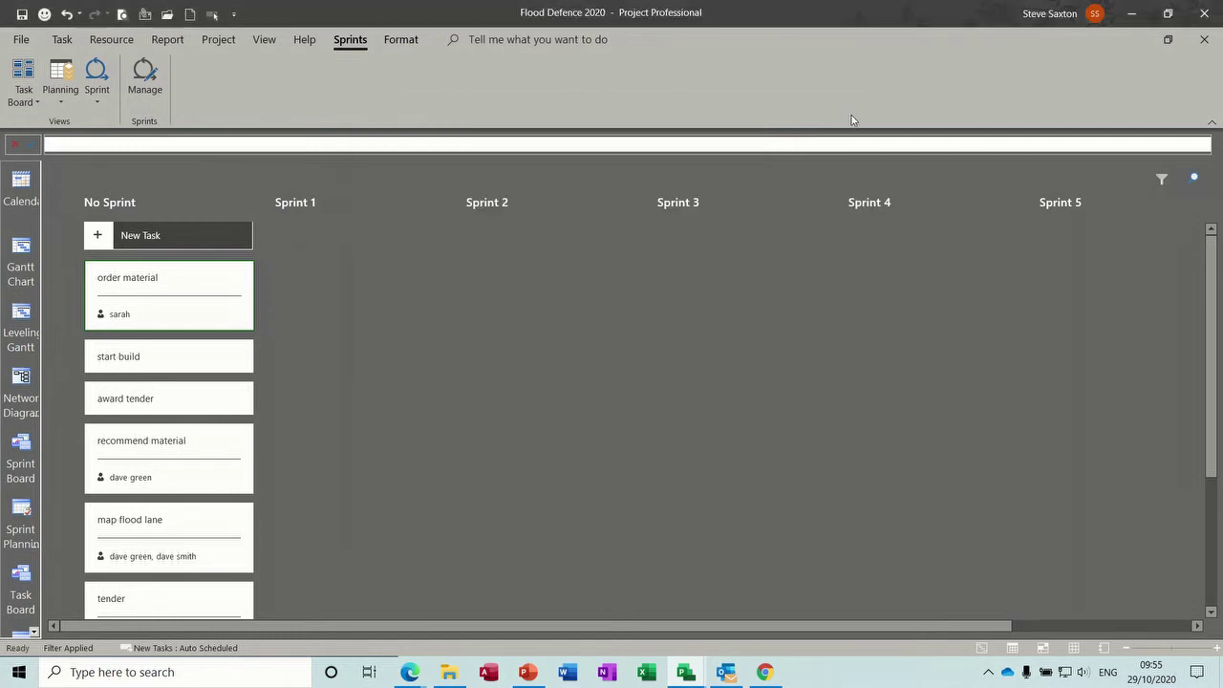
Set the project's start date to today's date, 29/10/20, in the project information
{"action": "left_click", "coordinate": [202, 44]}
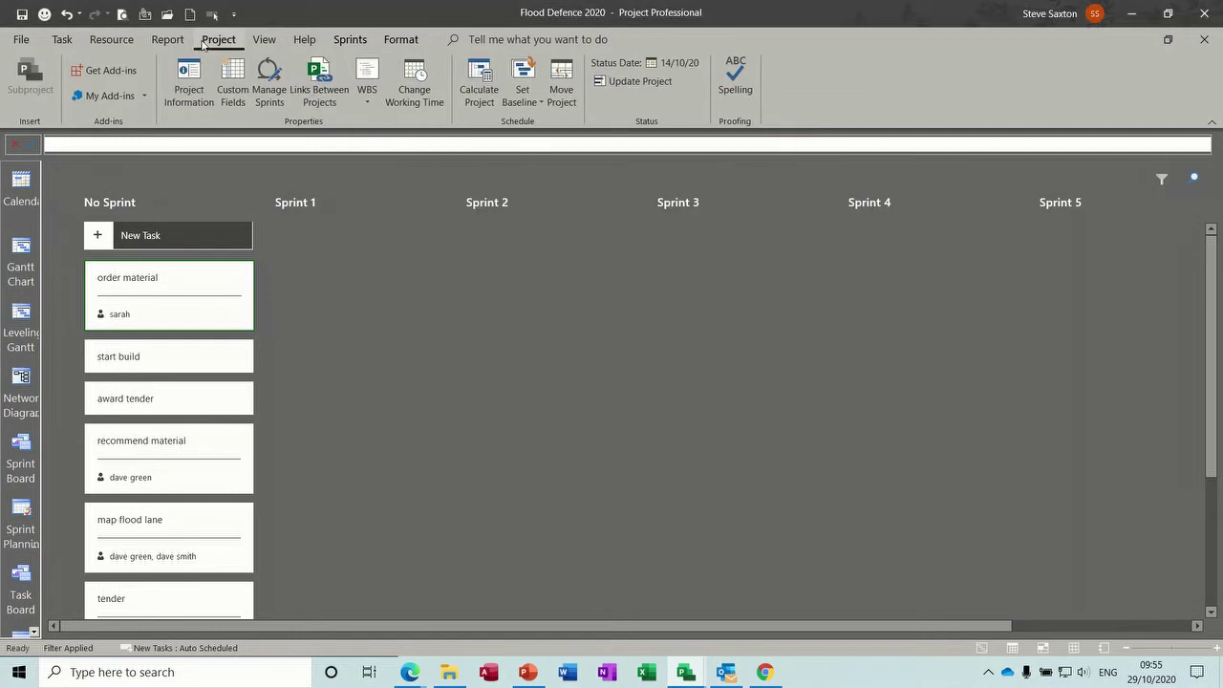
{"action": "left_click", "coordinate": [189, 83]}
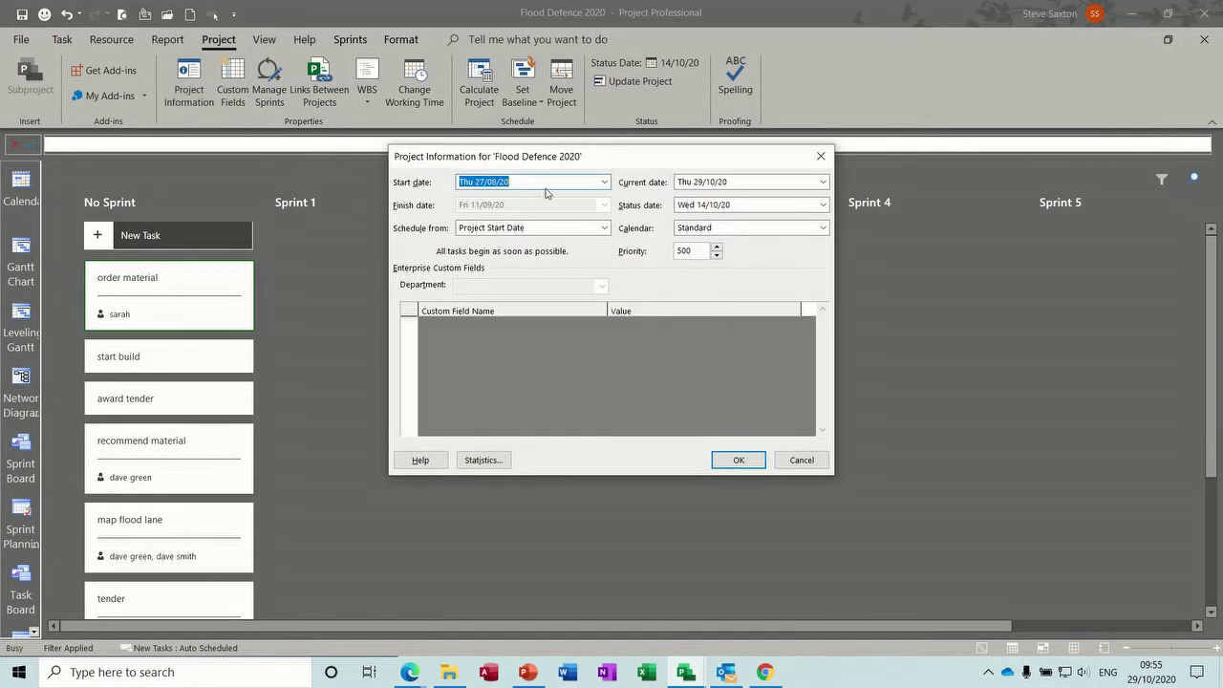
{"action": "left_click", "coordinate": [604, 182]}
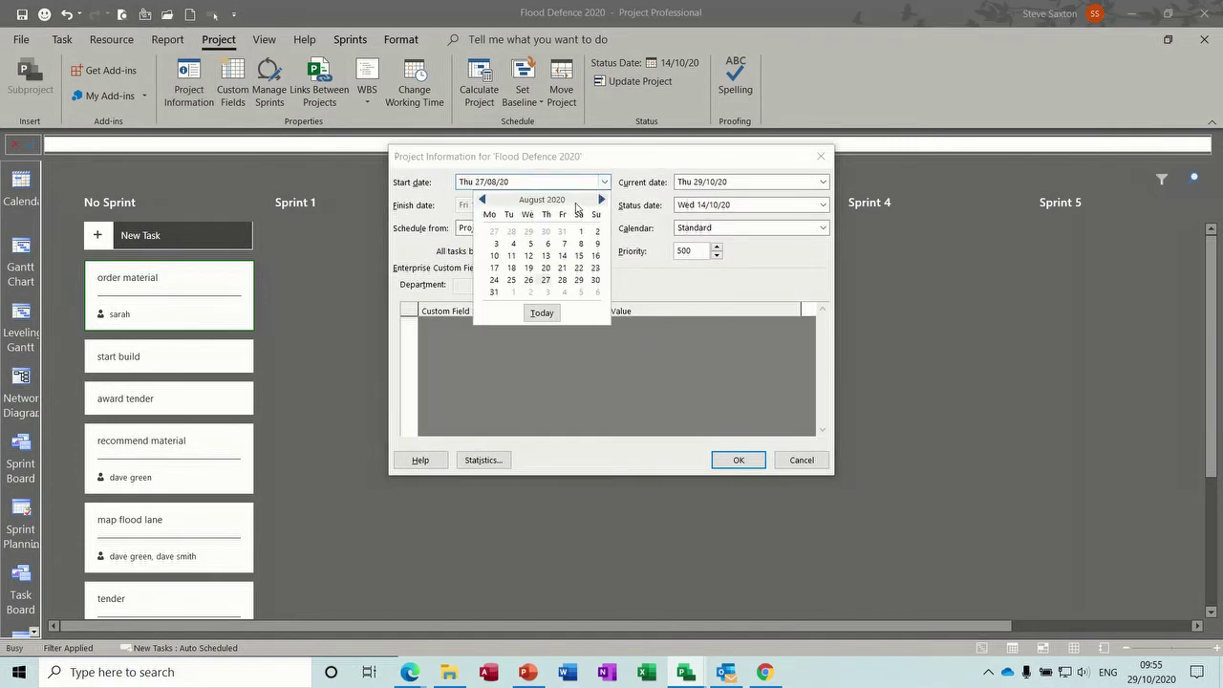
{"action": "left_click", "coordinate": [542, 314]}
{"action": "left_click", "coordinate": [738, 460]}
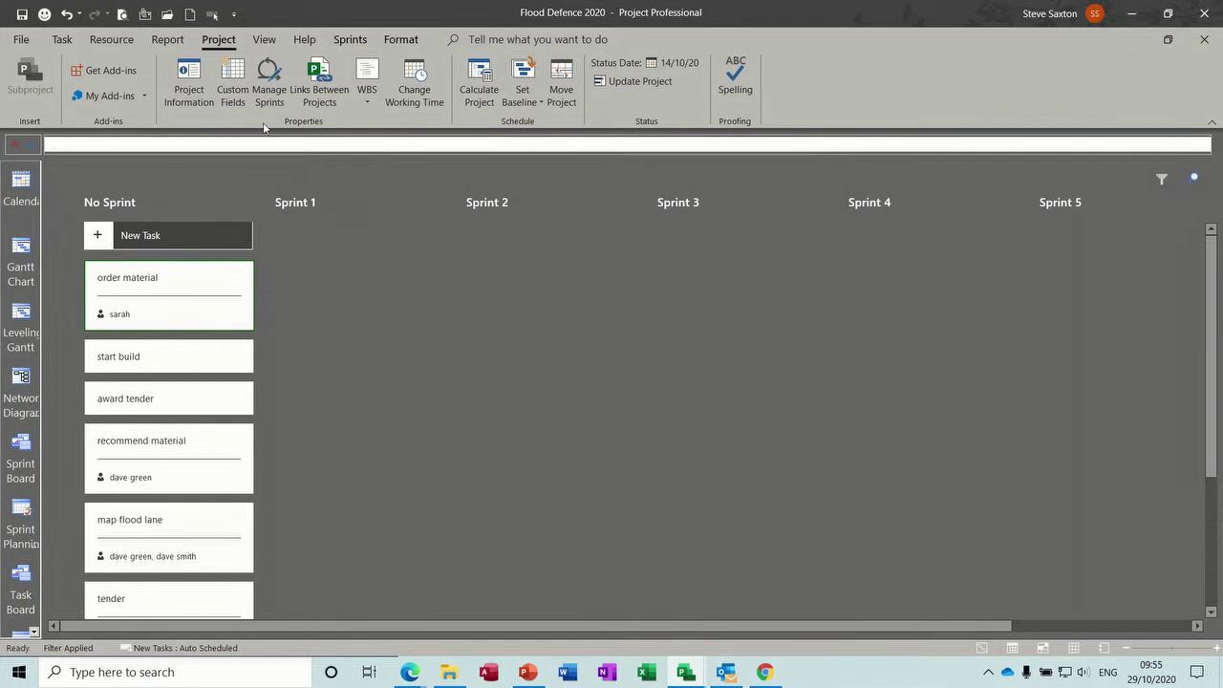
In Manage Sprints, set the start date of Sprint 1 to Mon 19/10/20
{"action": "left_click", "coordinate": [349, 39]}
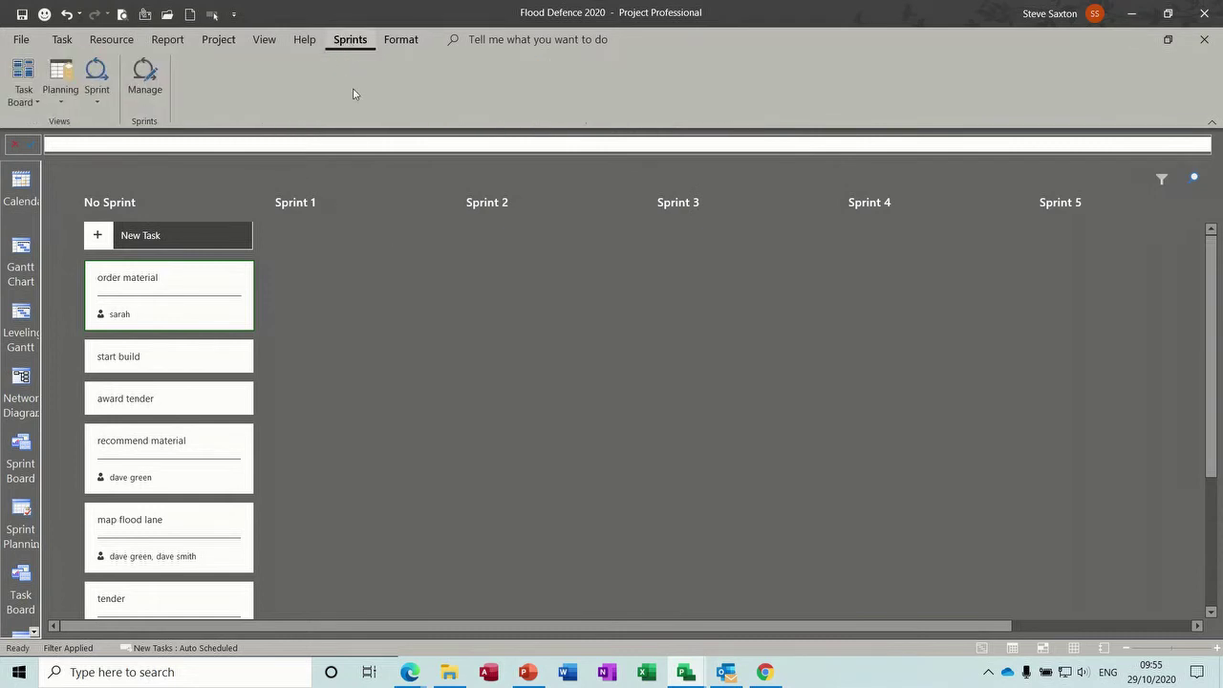
{"action": "left_click", "coordinate": [145, 76]}
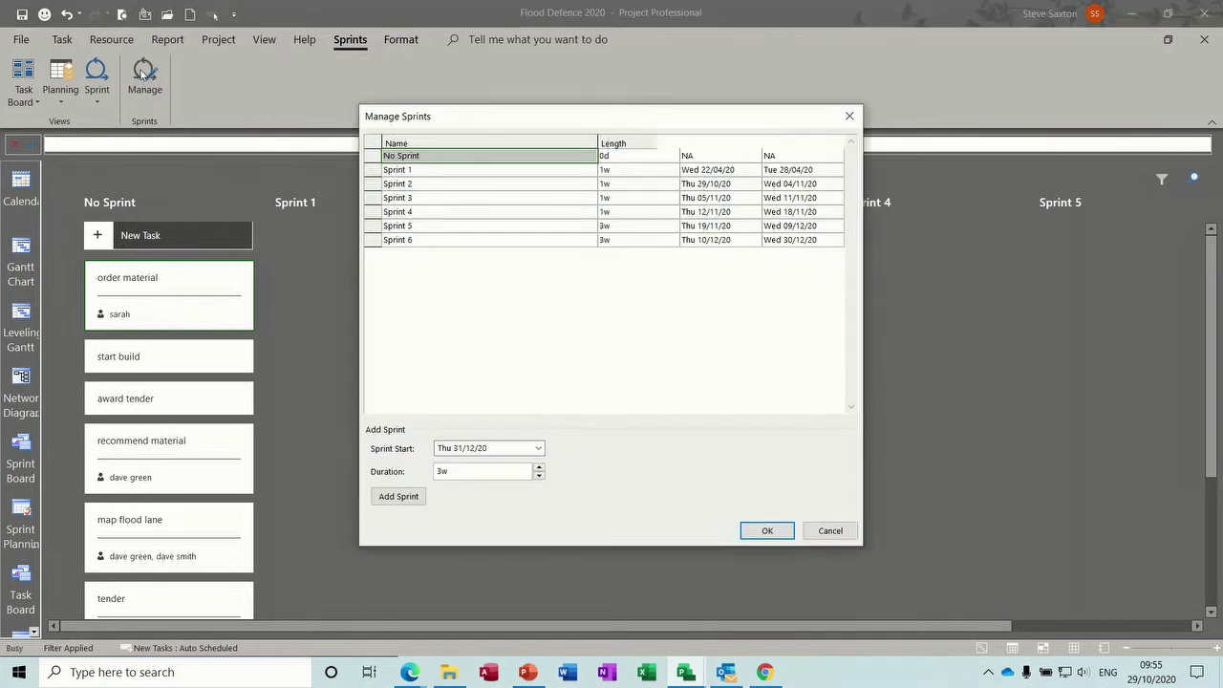
{"action": "left_click", "coordinate": [707, 169]}
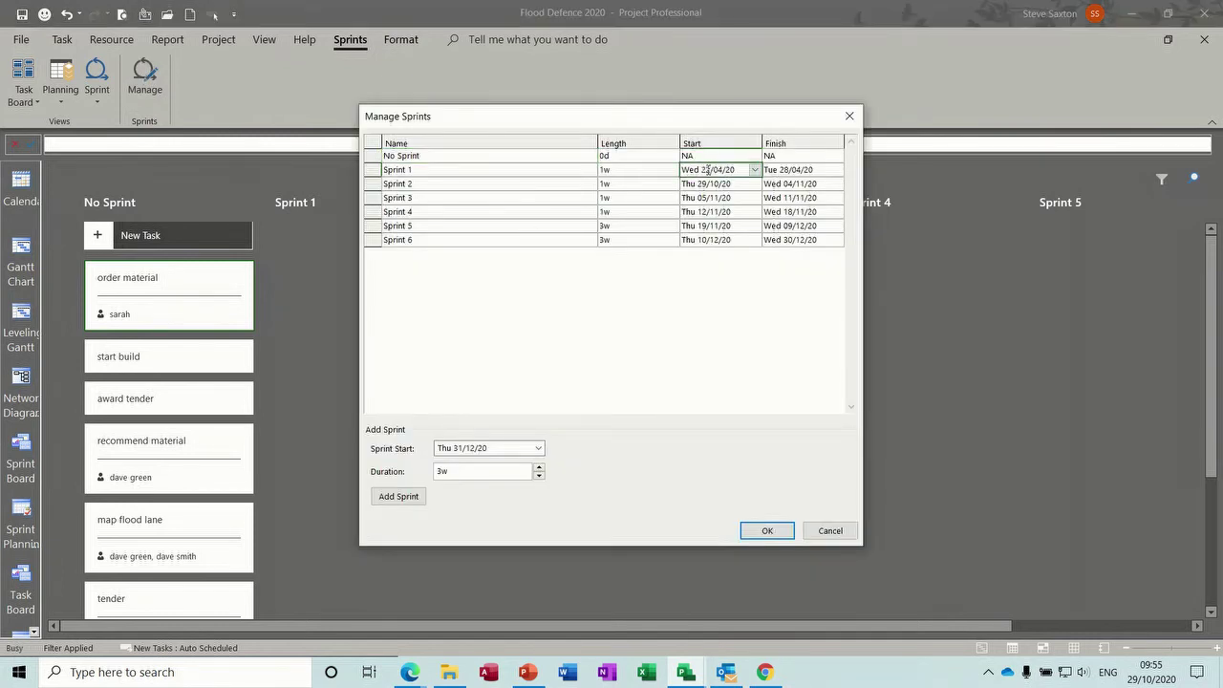
{"action": "left_click", "coordinate": [753, 170]}
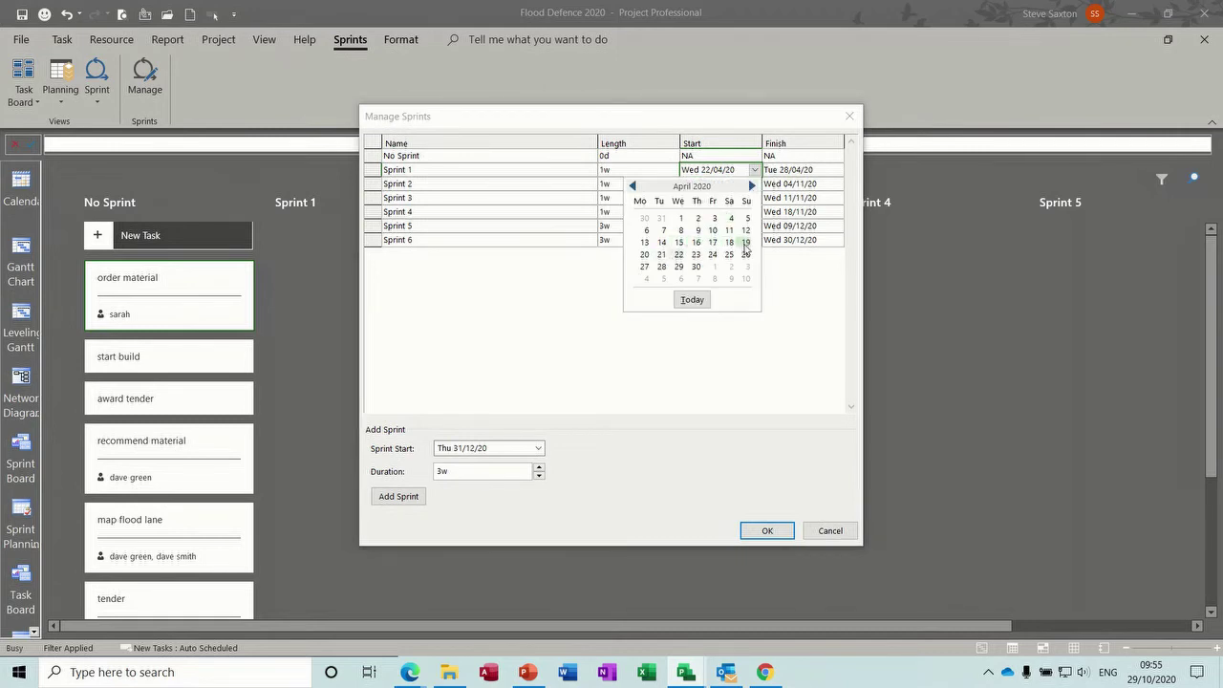
{"action": "left_click", "coordinate": [752, 186]}
{"action": "left_click", "coordinate": [752, 186]}
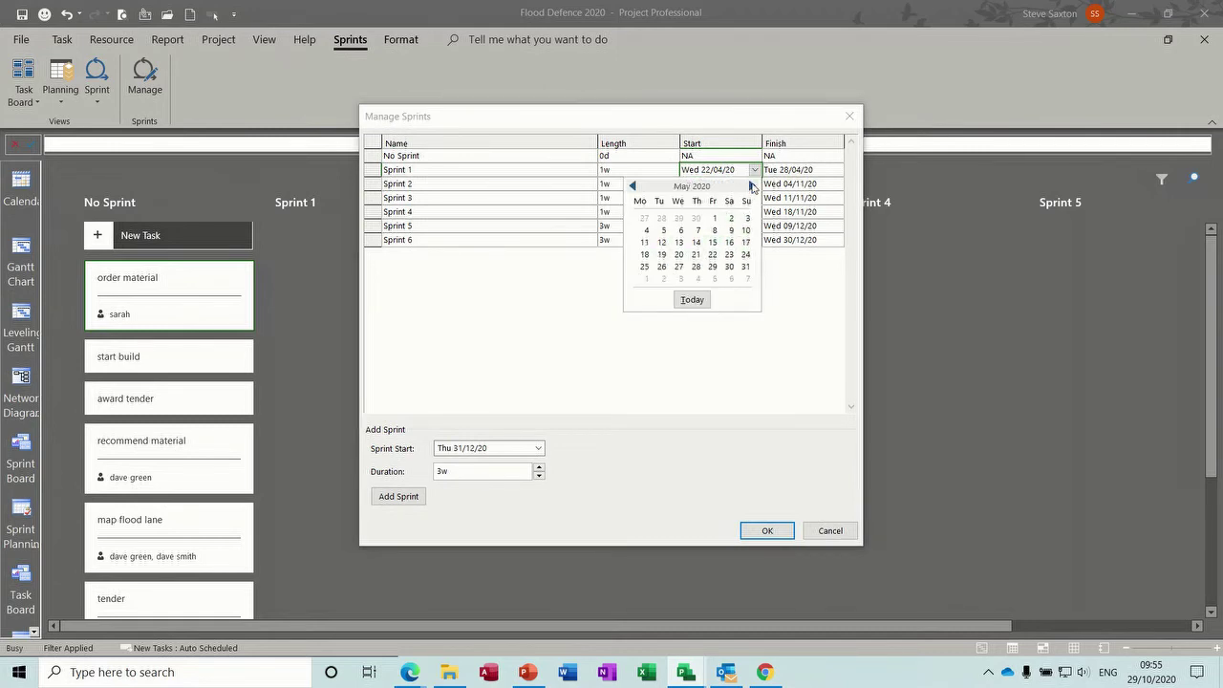
{"action": "left_click", "coordinate": [752, 186]}
{"action": "left_click", "coordinate": [752, 186]}
{"action": "left_click", "coordinate": [751, 186]}
{"action": "left_click", "coordinate": [751, 186]}
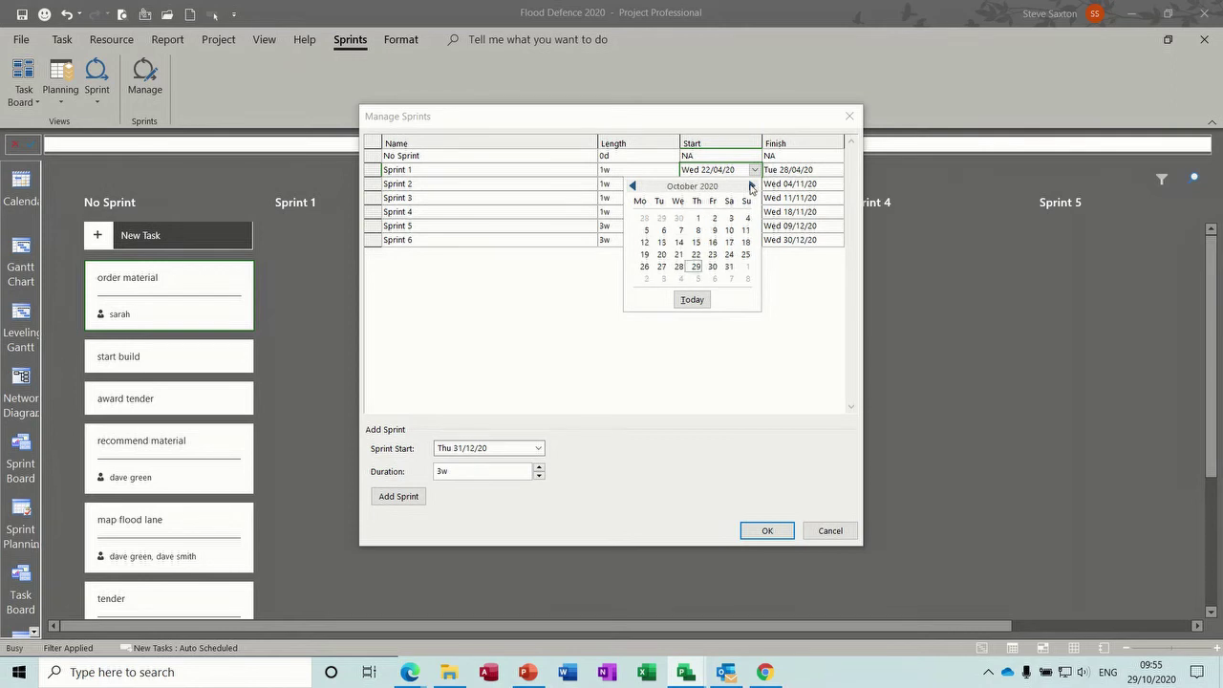
{"action": "left_click", "coordinate": [646, 254]}
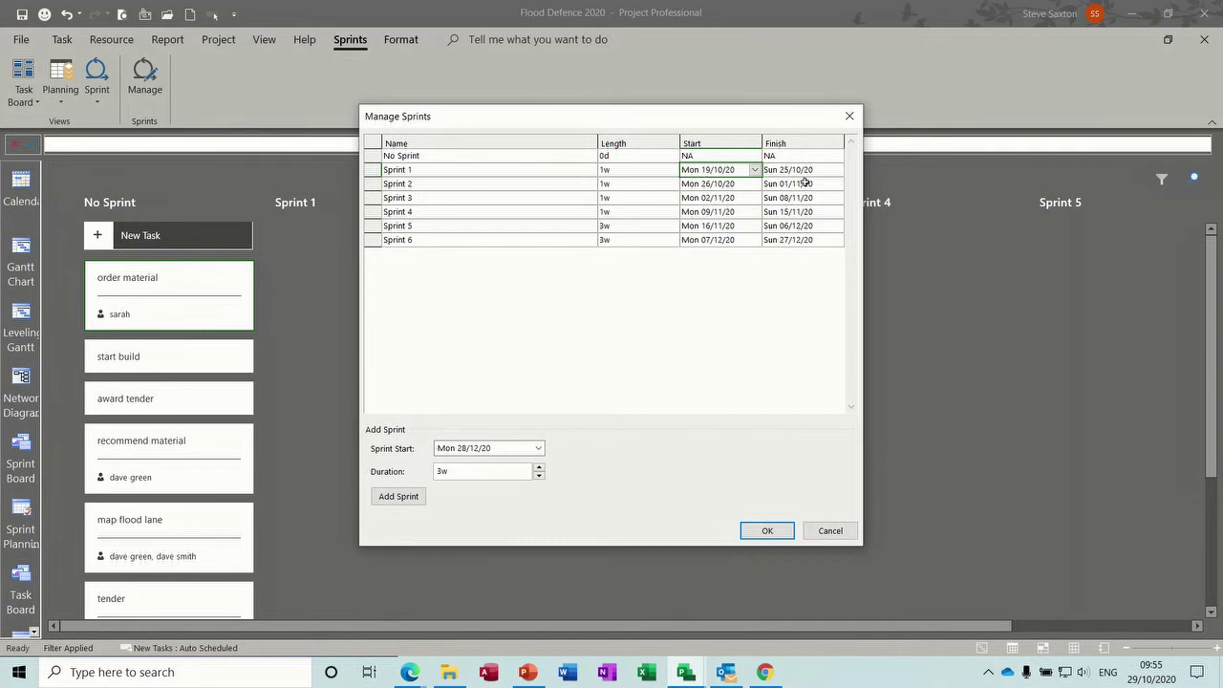
{"action": "left_click", "coordinate": [765, 530]}
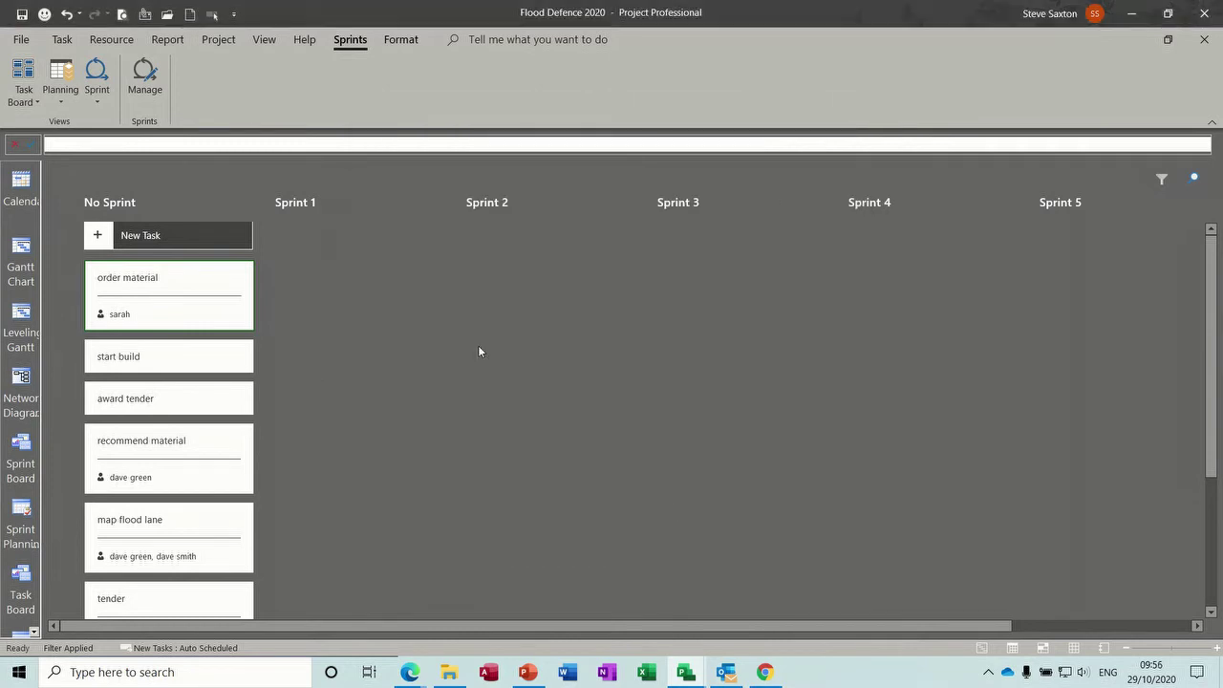
Show the sprint planning sheet and assign the order material and map flood lane tasks to Sprint 2
{"action": "left_click", "coordinate": [63, 108]}
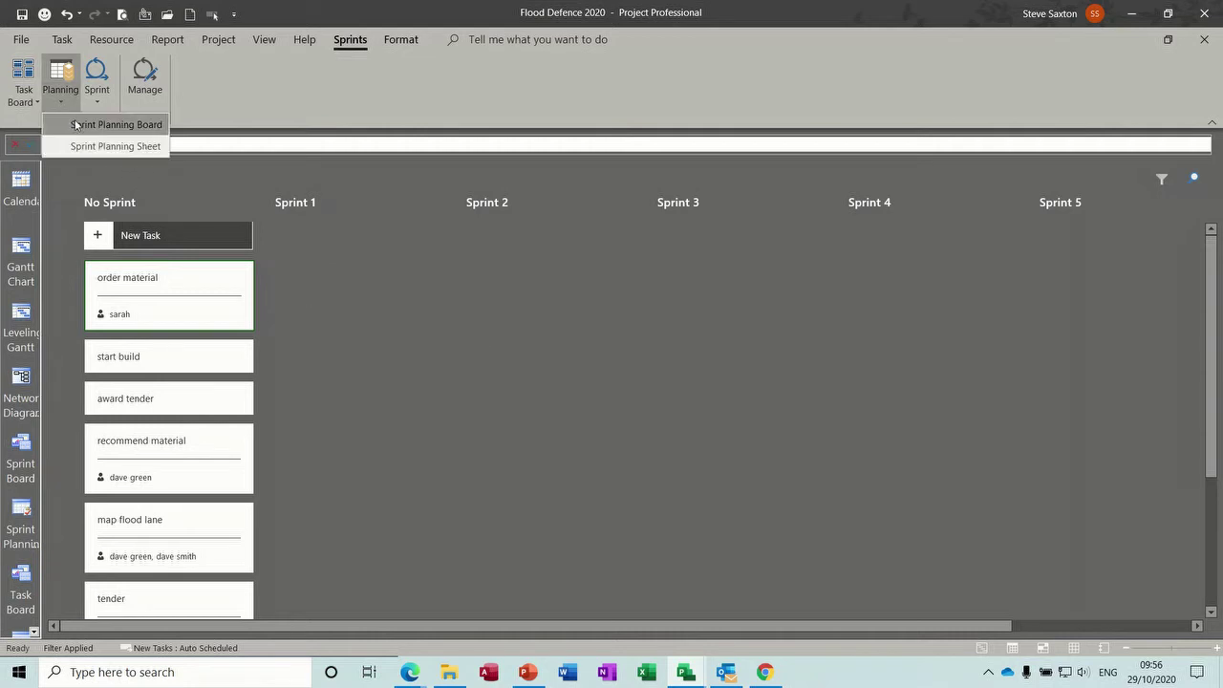
{"action": "left_click", "coordinate": [106, 147]}
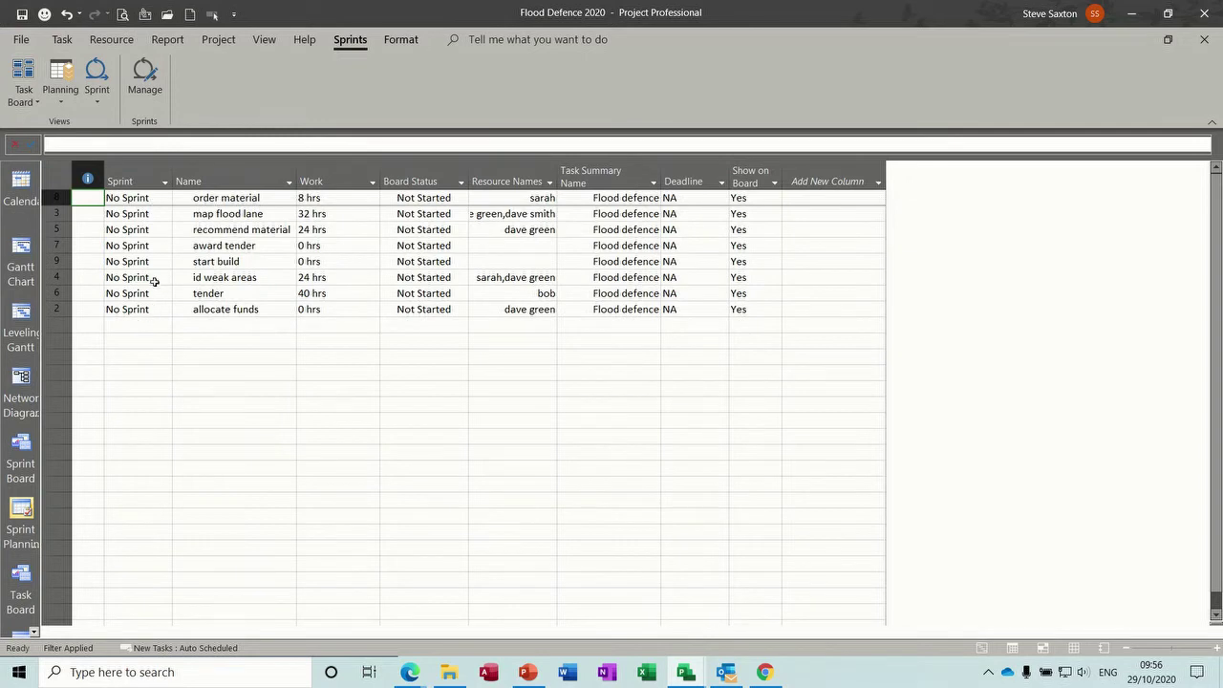
{"action": "left_click", "coordinate": [161, 200]}
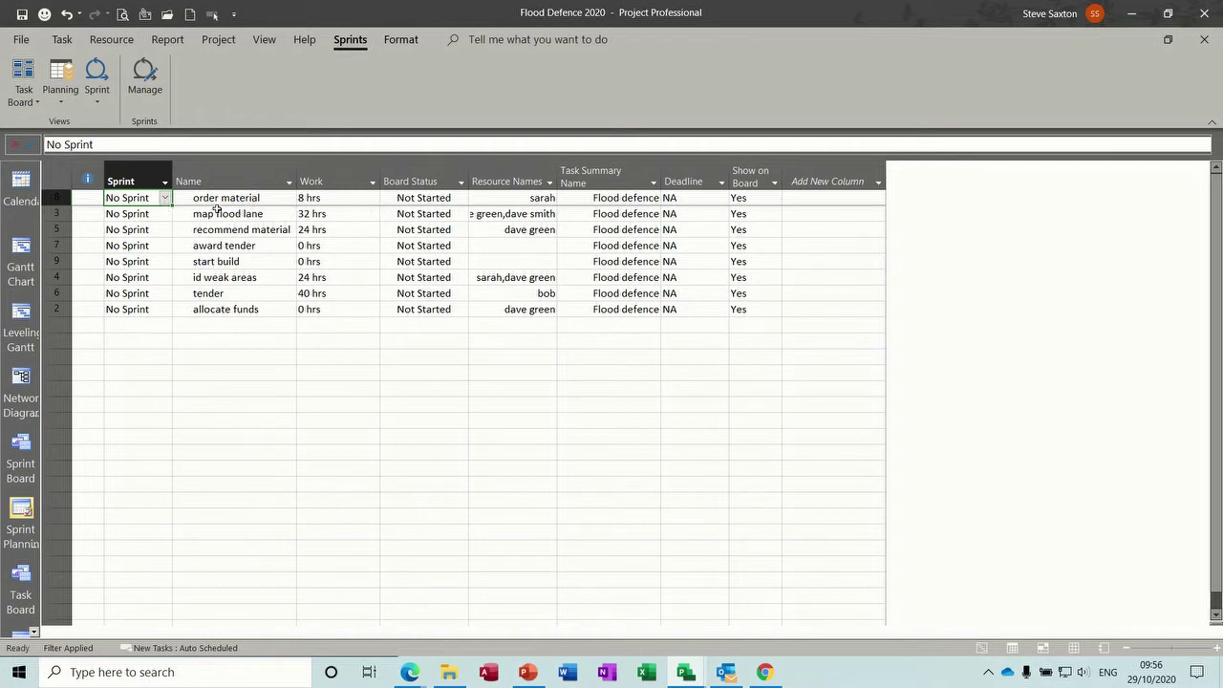
{"action": "left_click", "coordinate": [166, 197]}
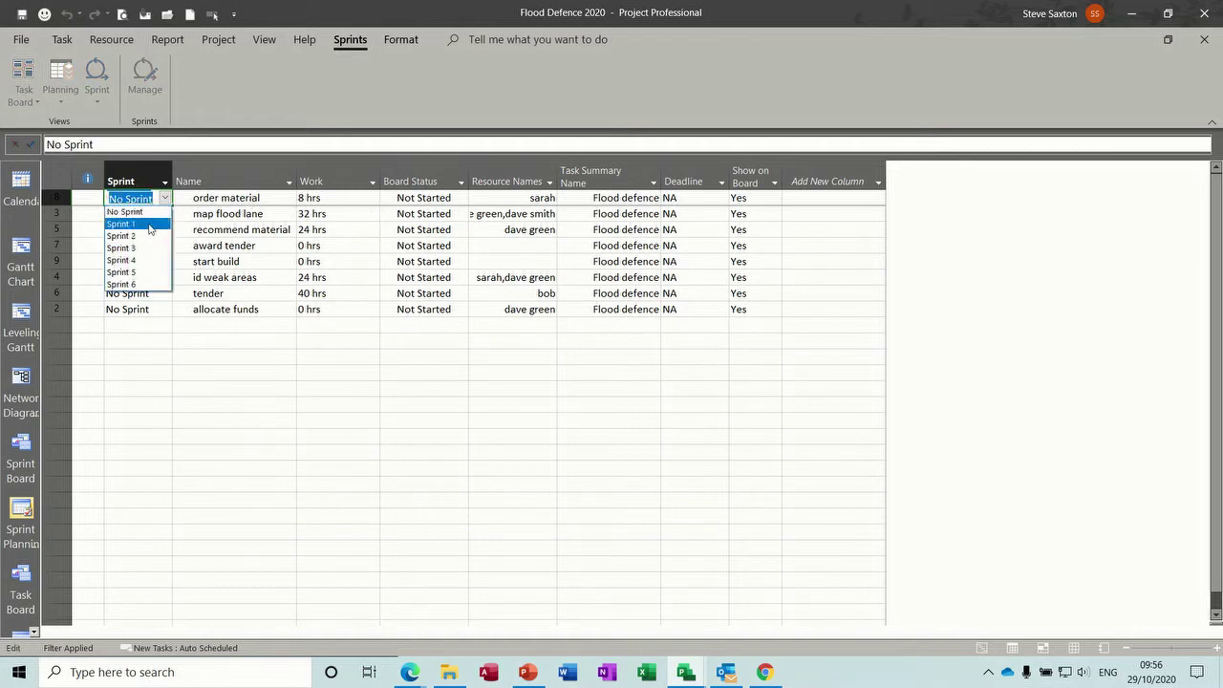
{"action": "left_click", "coordinate": [149, 236]}
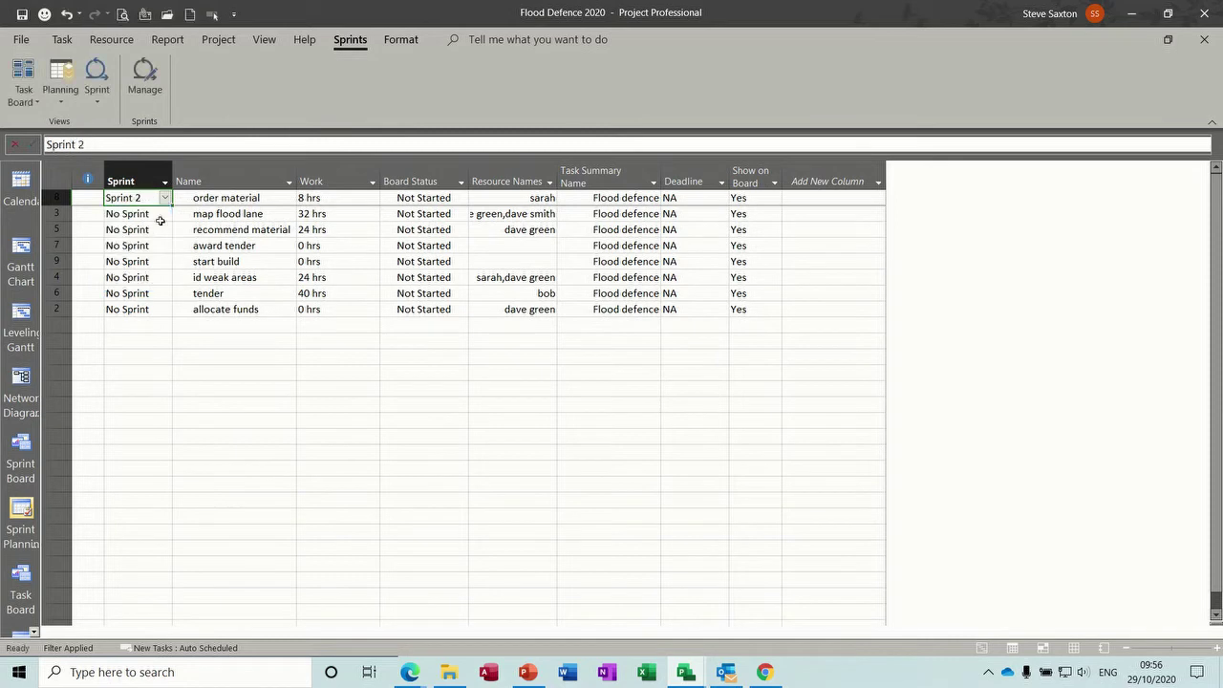
{"action": "left_click", "coordinate": [162, 219]}
{"action": "left_click", "coordinate": [165, 214]}
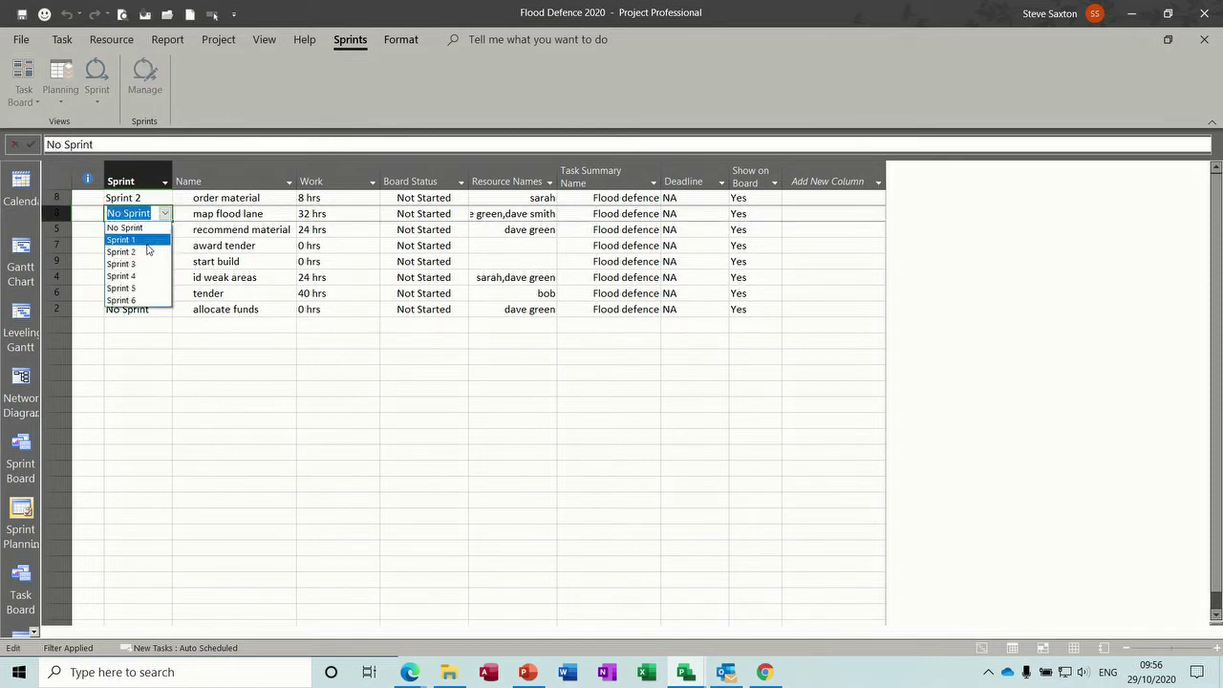
{"action": "left_click", "coordinate": [150, 252]}
Assign the recommend material and award tender tasks to Sprint 3
{"action": "left_click", "coordinate": [157, 232]}
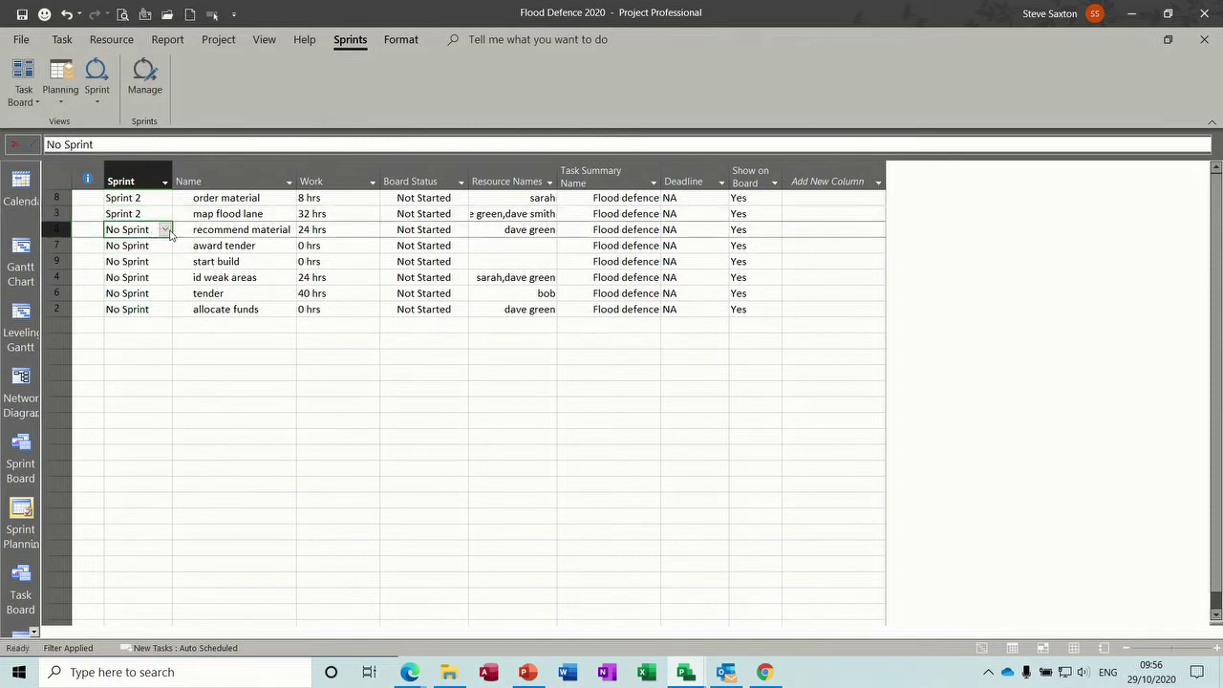
{"action": "left_click", "coordinate": [167, 230]}
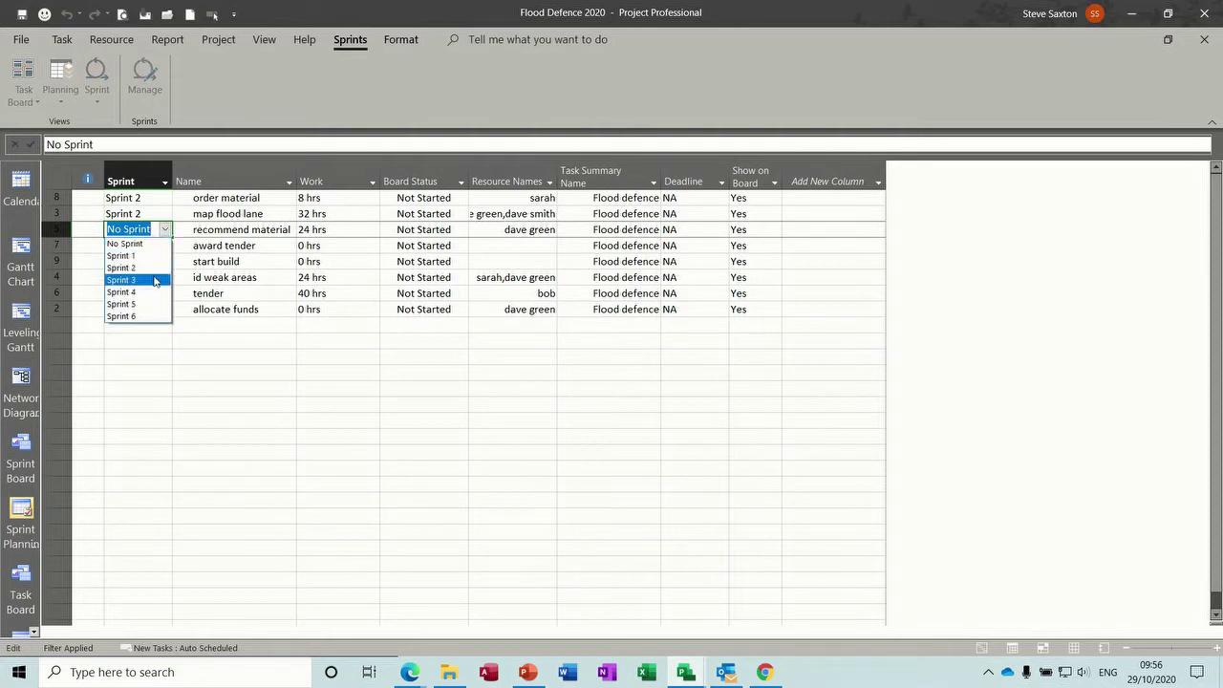
{"action": "left_click", "coordinate": [153, 279]}
{"action": "left_click", "coordinate": [159, 246]}
{"action": "left_click", "coordinate": [166, 247]}
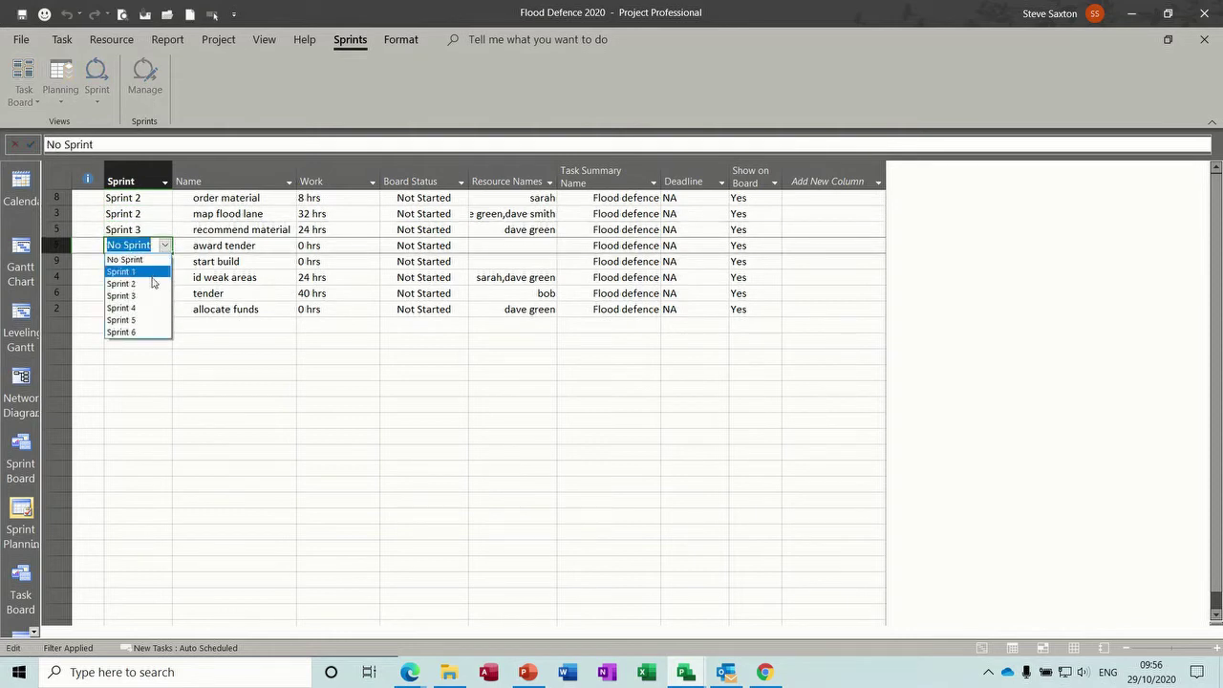
{"action": "left_click", "coordinate": [143, 282]}
Assign the start build task to Sprint 4 and the id weak areas task to Sprint 5
{"action": "left_click", "coordinate": [154, 261]}
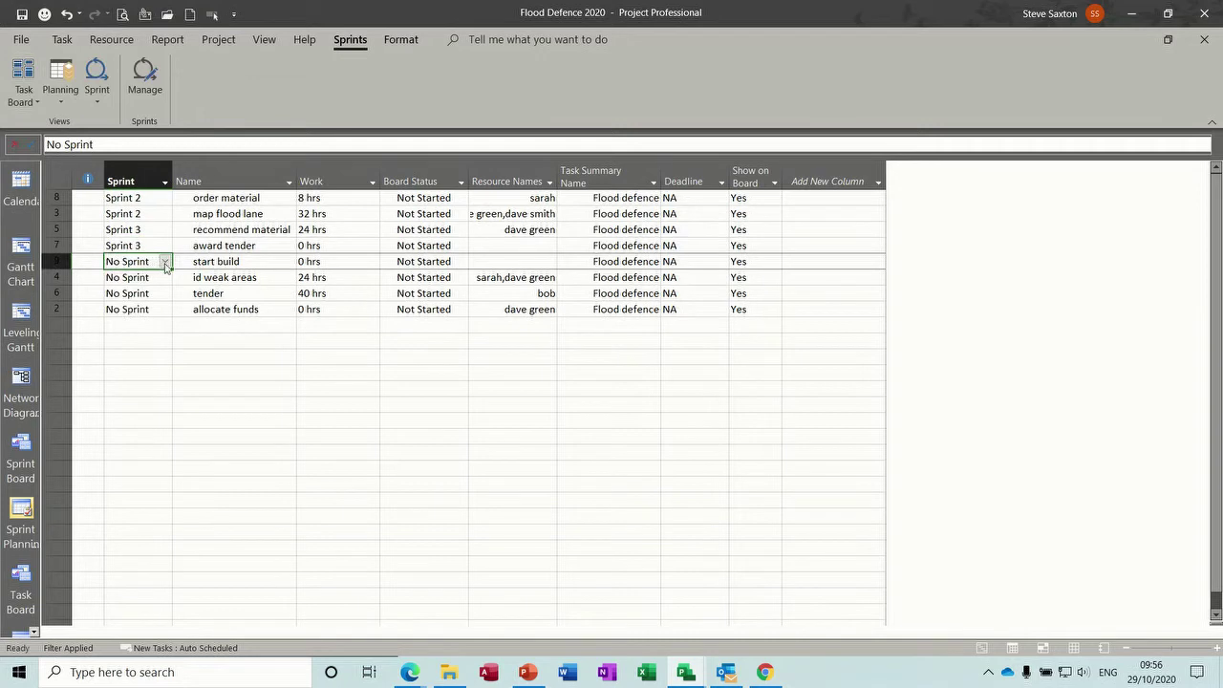
{"action": "left_click", "coordinate": [165, 261]}
{"action": "left_click", "coordinate": [150, 325]}
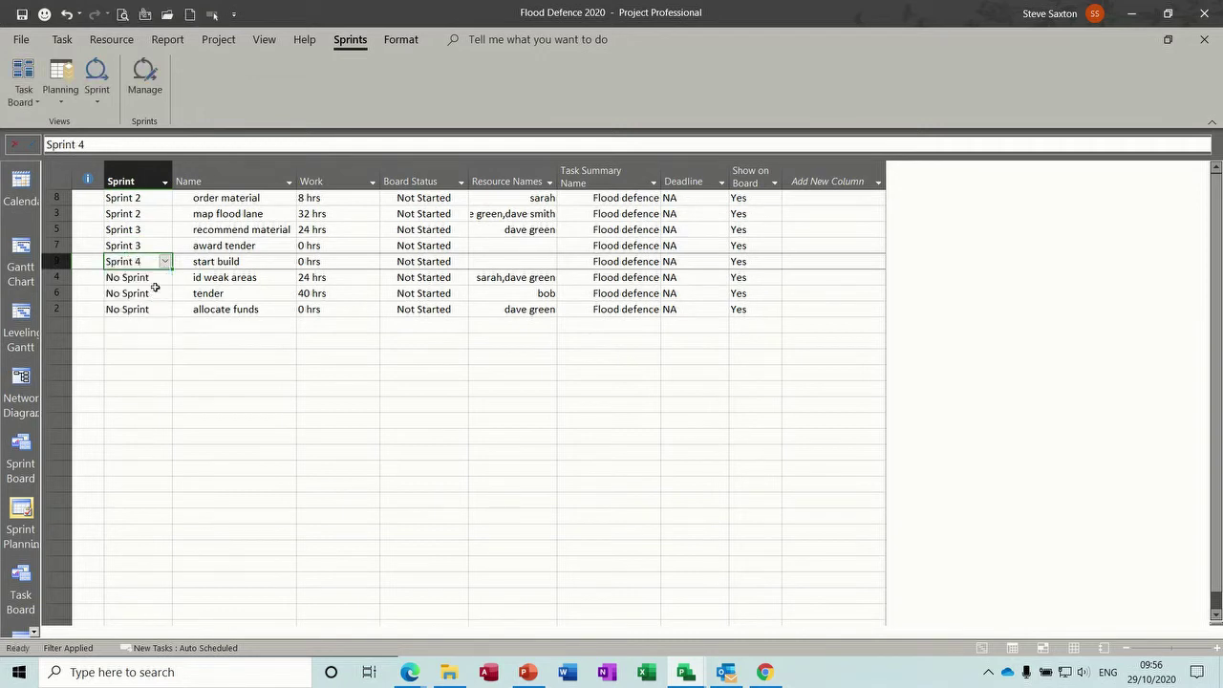
{"action": "left_click", "coordinate": [157, 277]}
{"action": "left_click", "coordinate": [166, 277]}
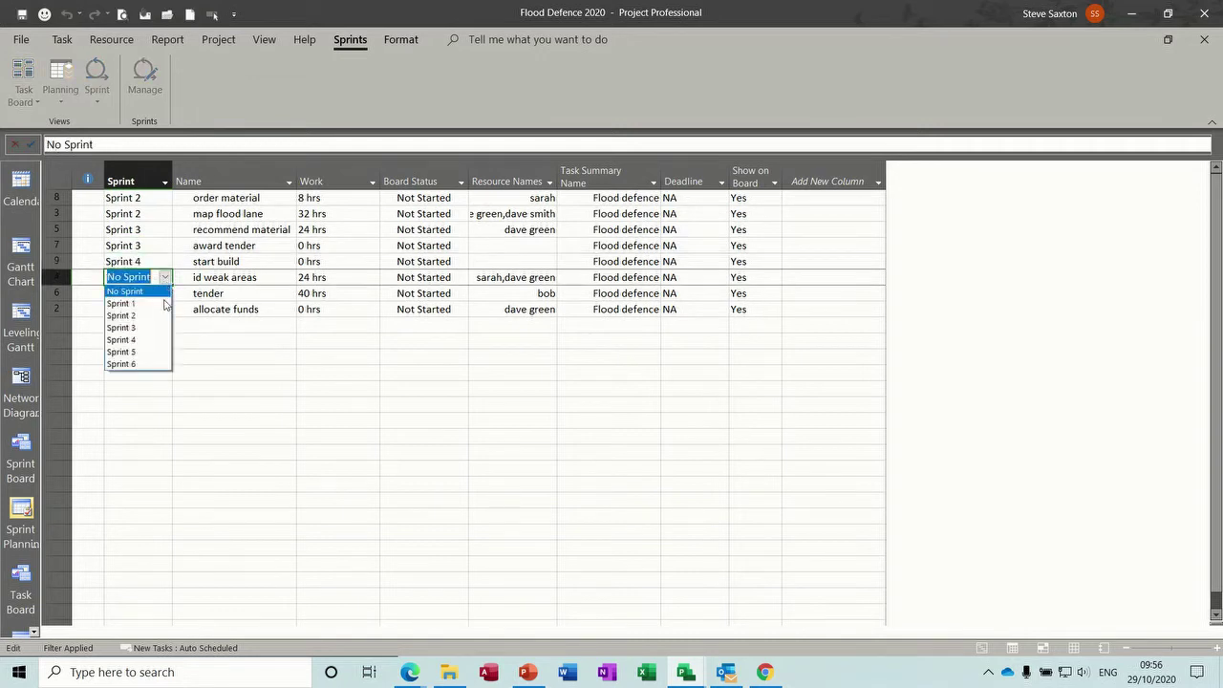
{"action": "left_click", "coordinate": [143, 351]}
Assign the tender and allocate funds tasks to Sprint 6
{"action": "left_click", "coordinate": [158, 297]}
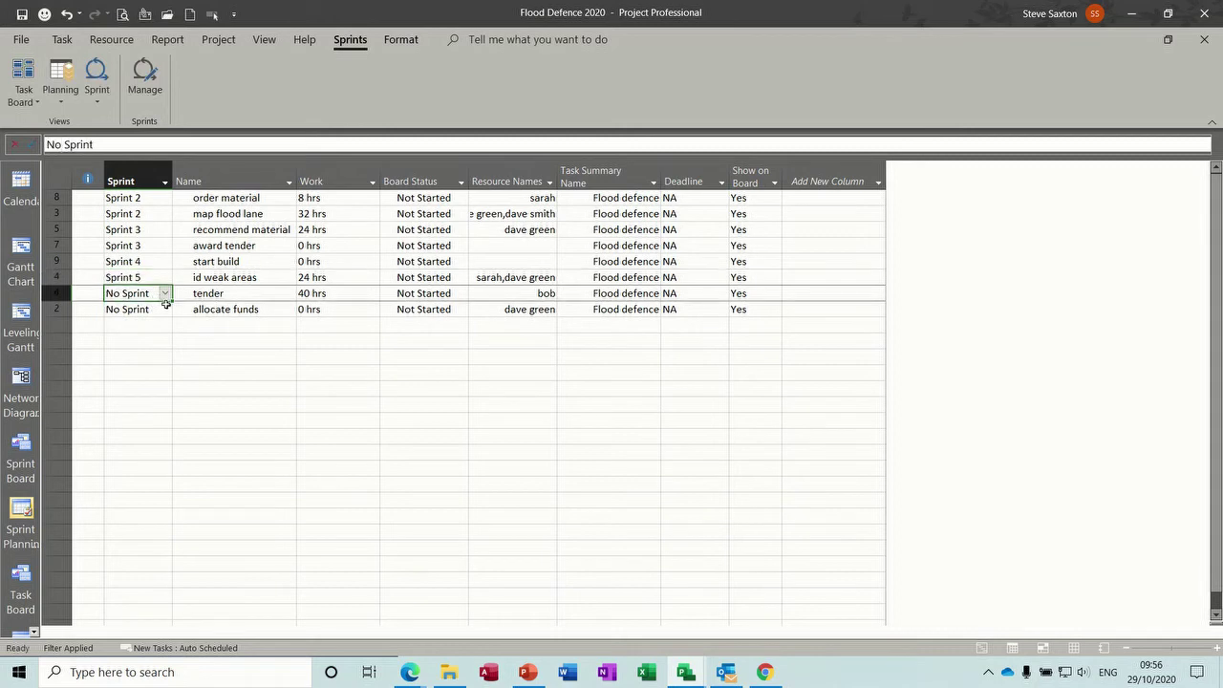
{"action": "left_click", "coordinate": [166, 295]}
{"action": "left_click", "coordinate": [147, 379]}
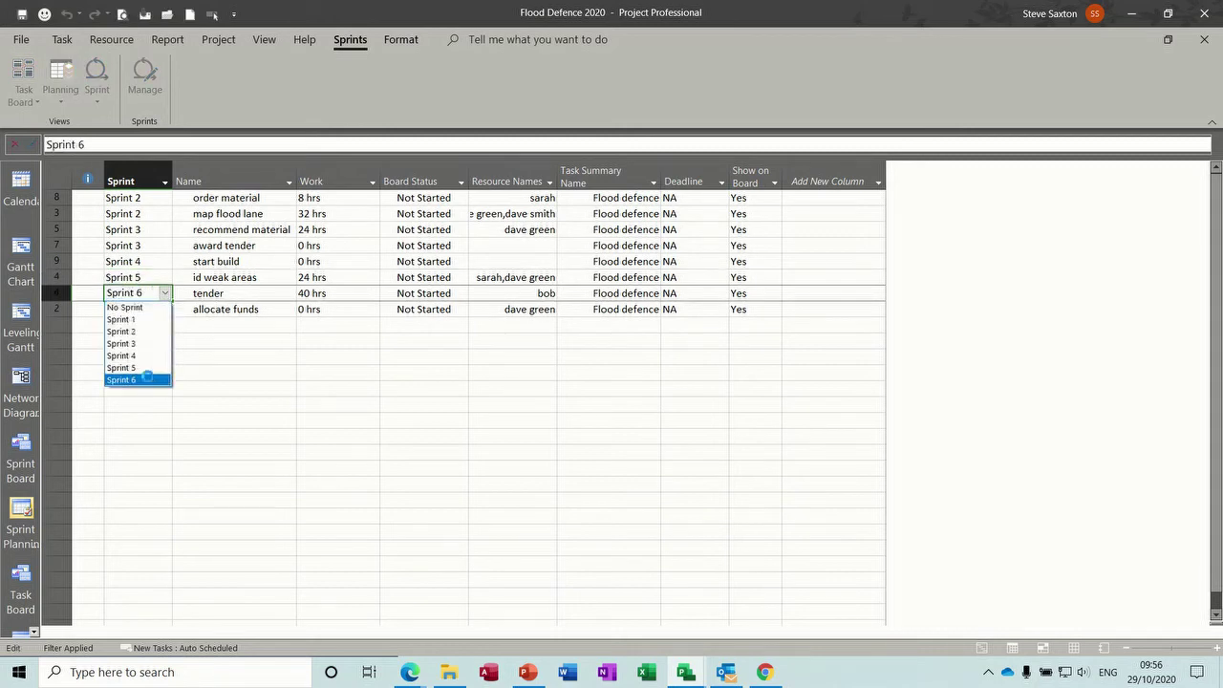
{"action": "left_click", "coordinate": [158, 312]}
{"action": "left_click", "coordinate": [166, 310]}
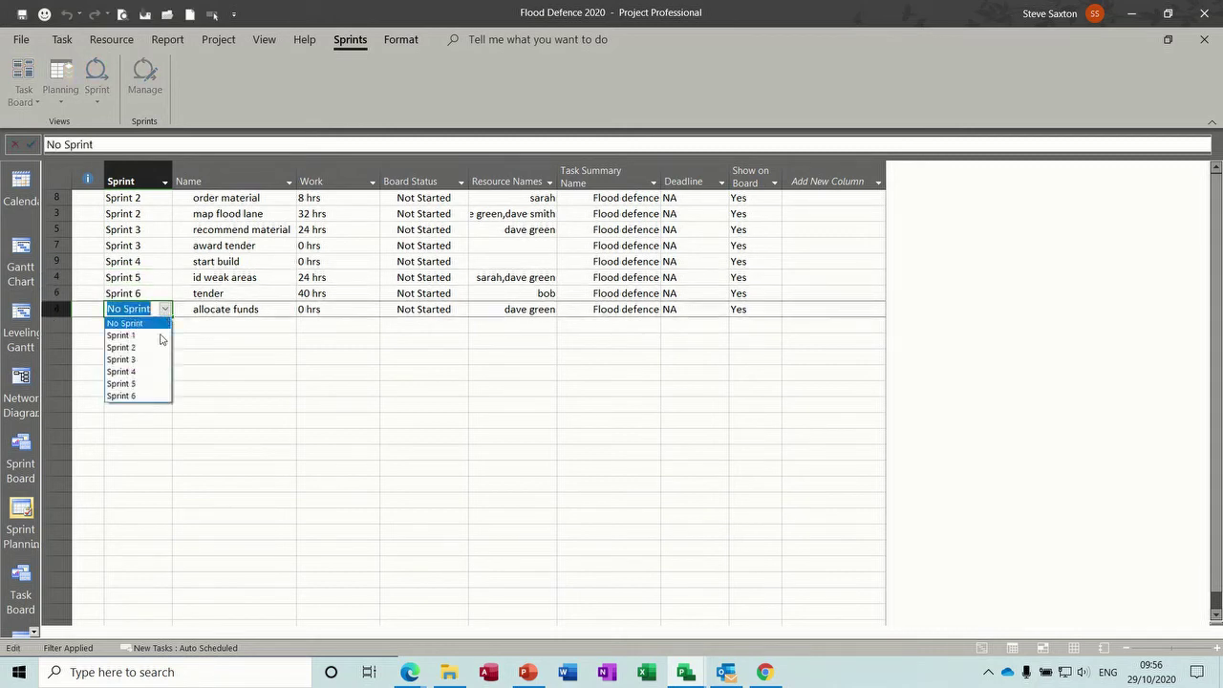
{"action": "left_click", "coordinate": [147, 396]}
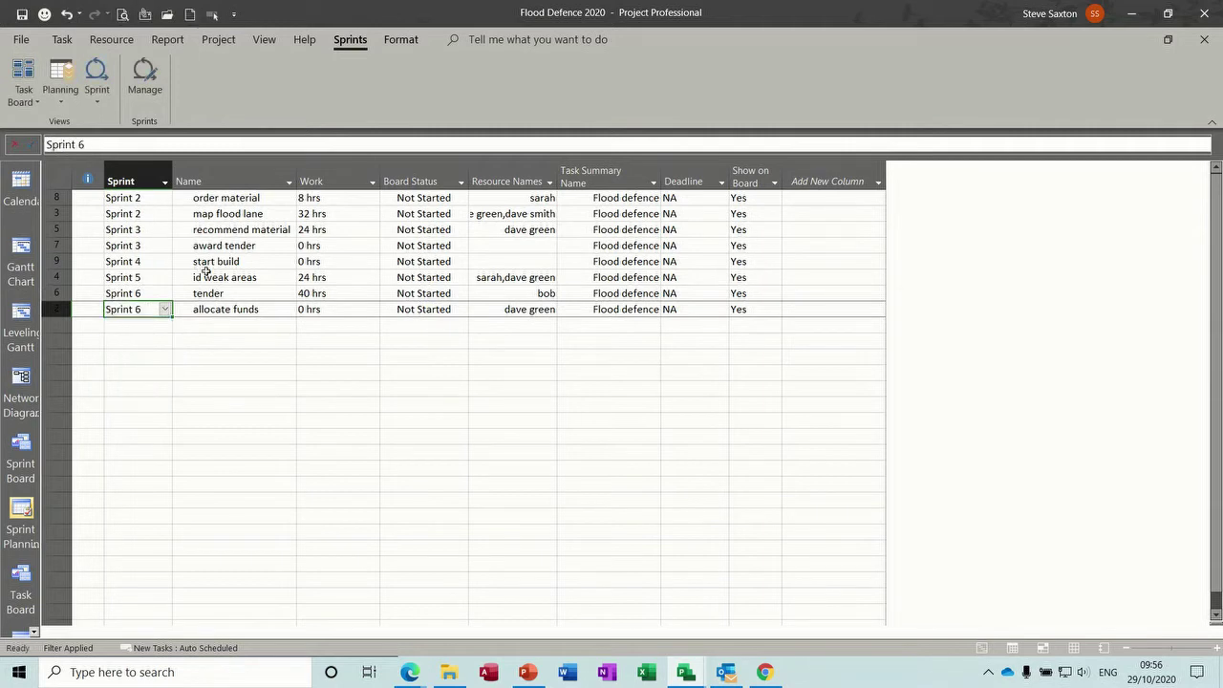
Compare the boards of Sprint 3 and Sprint 6 with the current sprint's board, finishing on the current one
{"action": "left_click", "coordinate": [225, 323]}
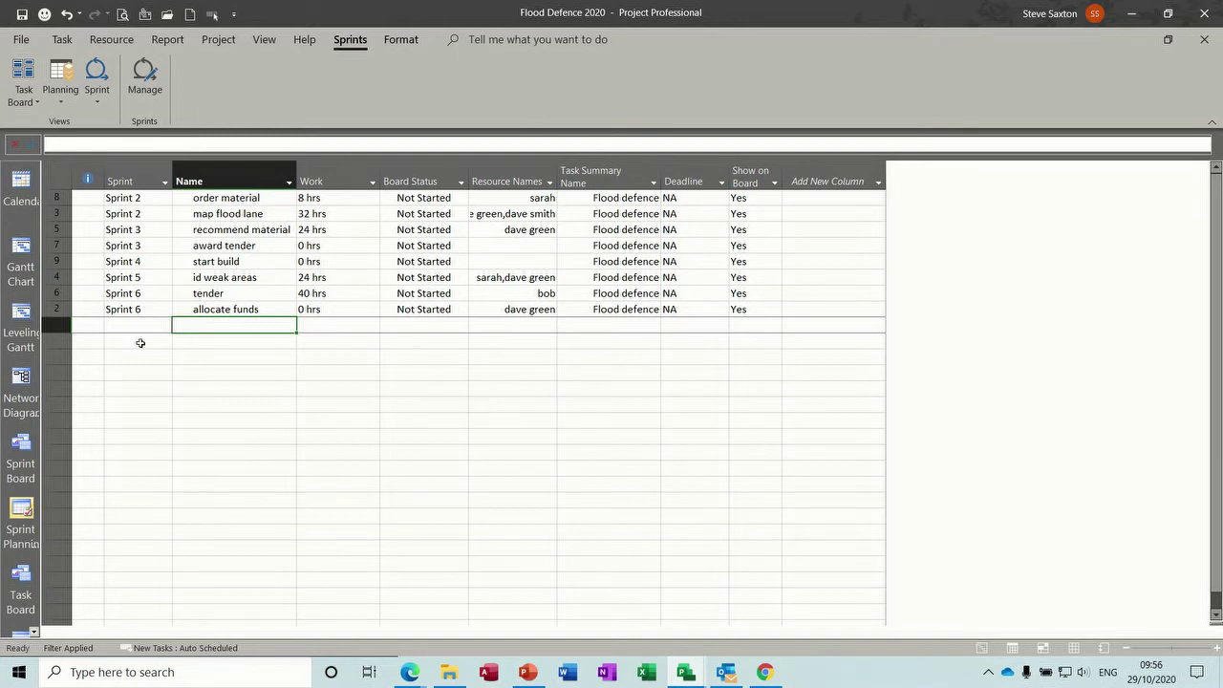
{"action": "left_click", "coordinate": [94, 71]}
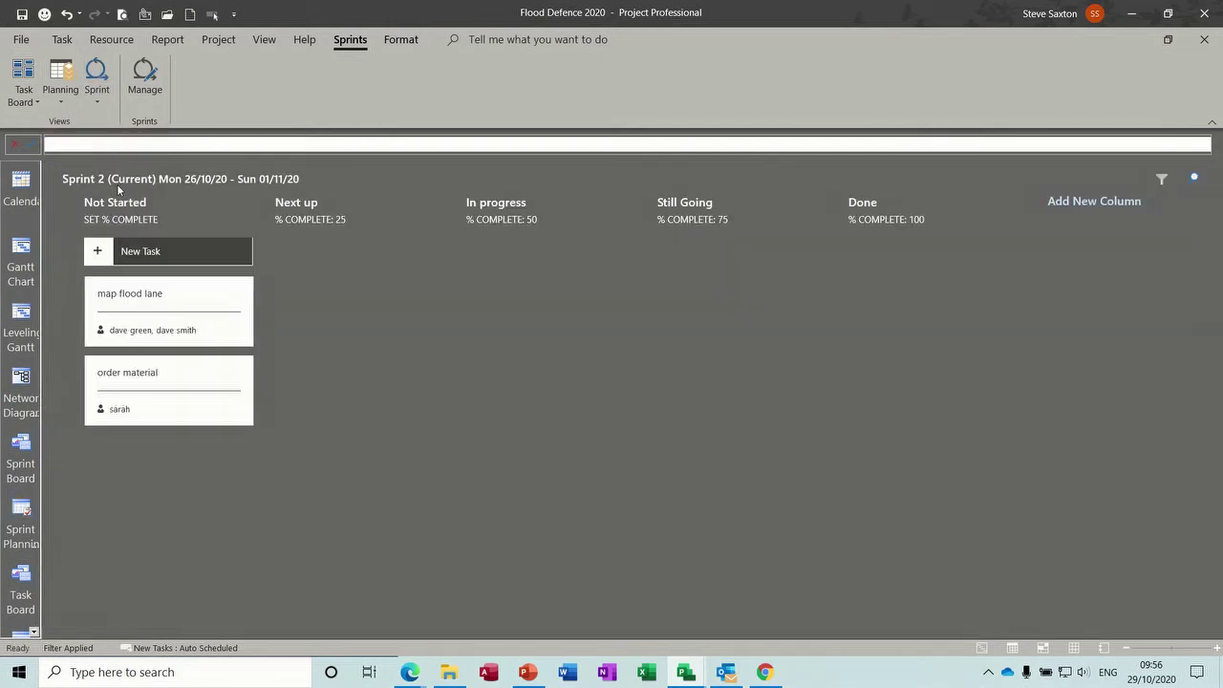
{"action": "left_click", "coordinate": [98, 103]}
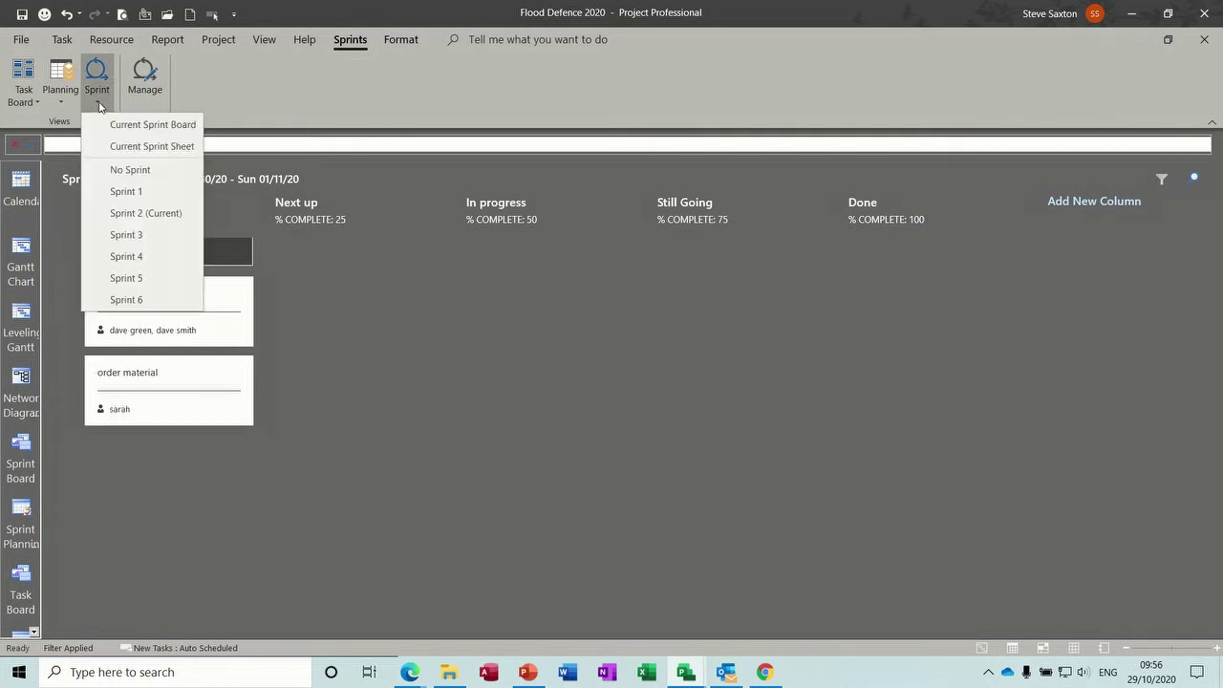
{"action": "left_click", "coordinate": [142, 233]}
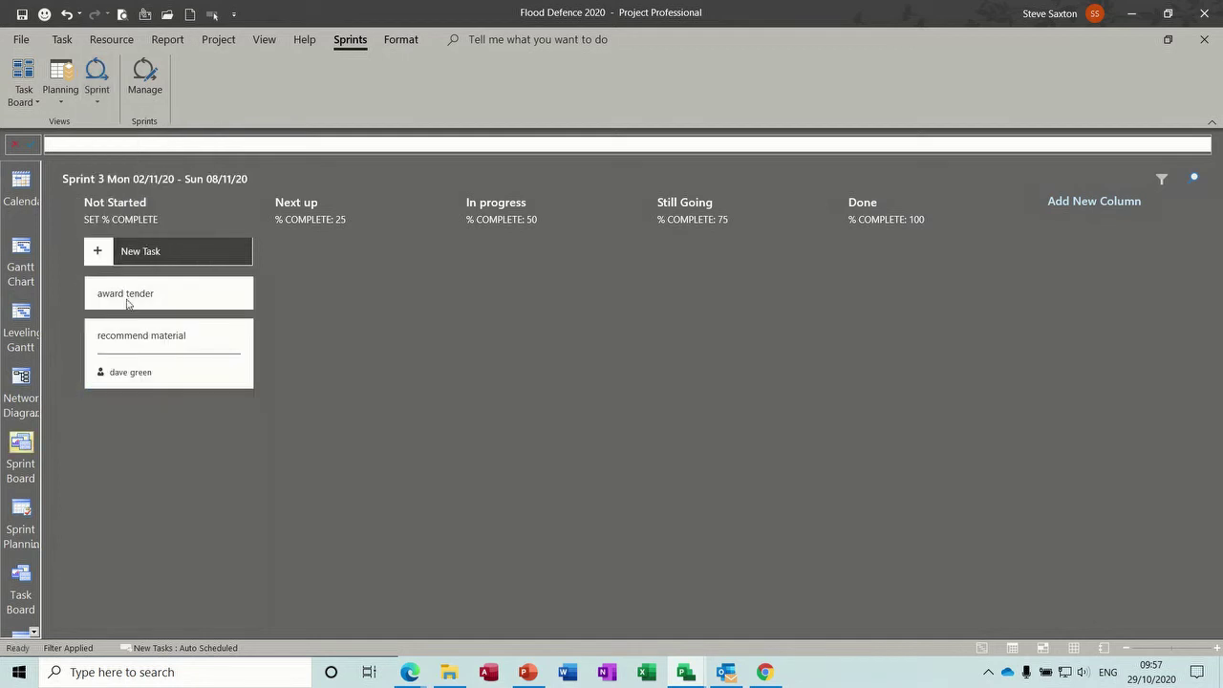
{"action": "left_click", "coordinate": [96, 84]}
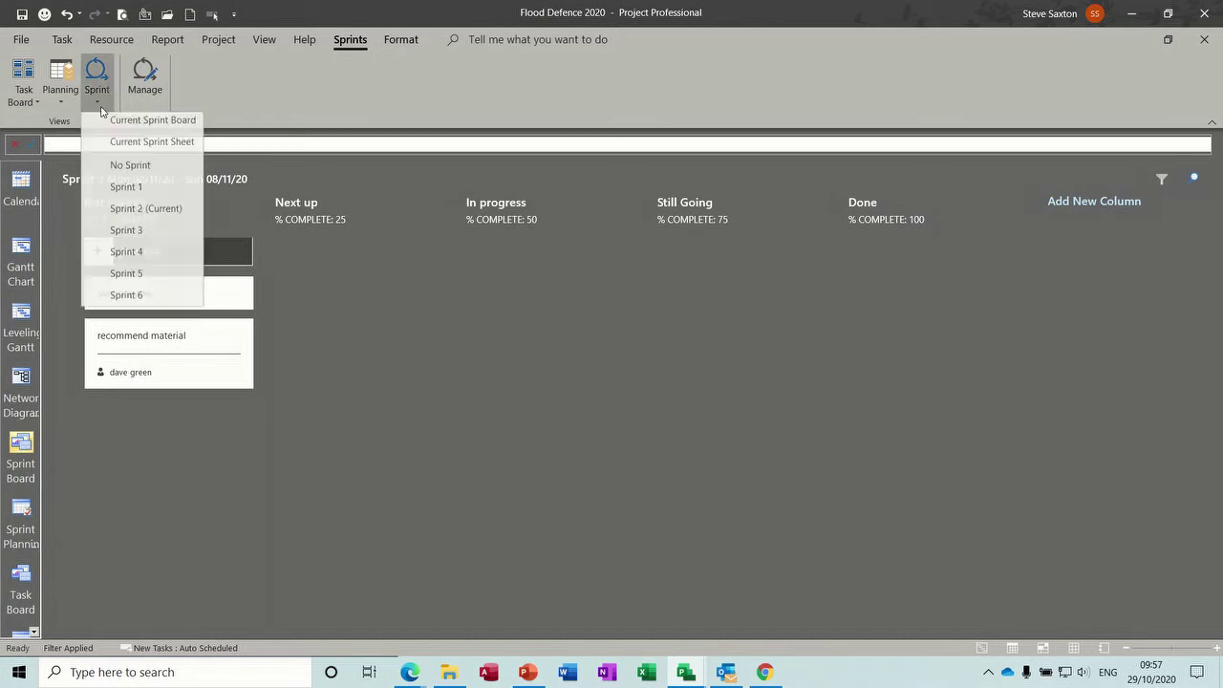
{"action": "left_click", "coordinate": [143, 300]}
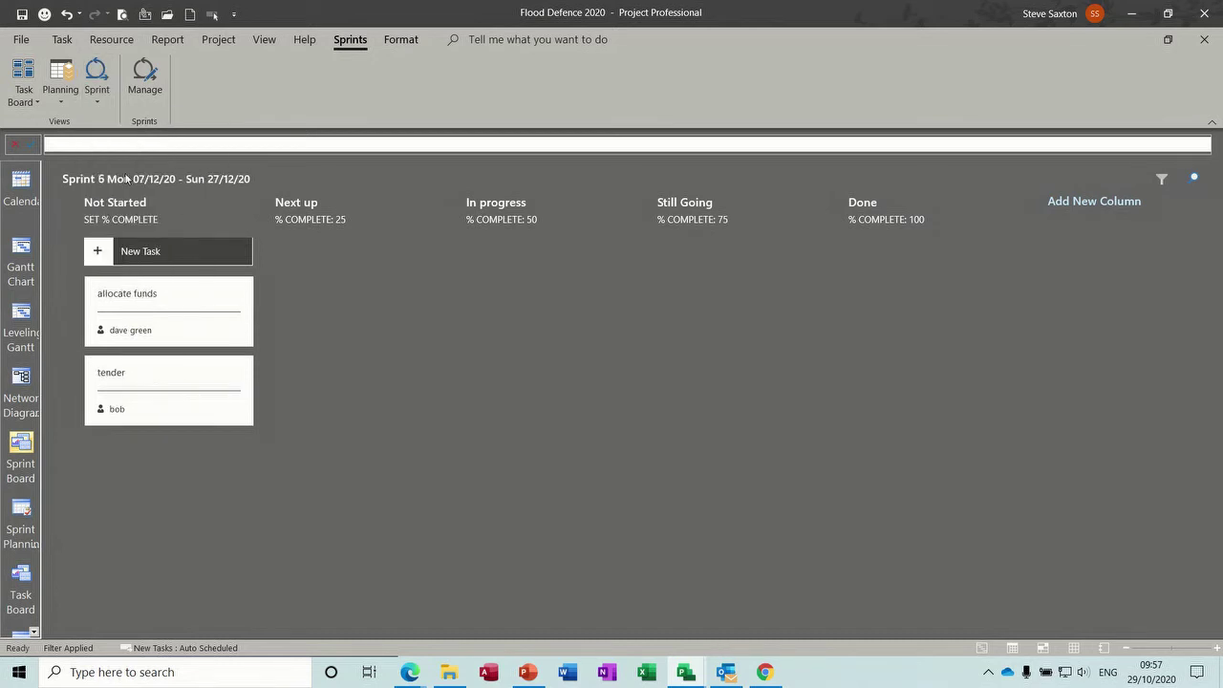
{"action": "left_click", "coordinate": [96, 94]}
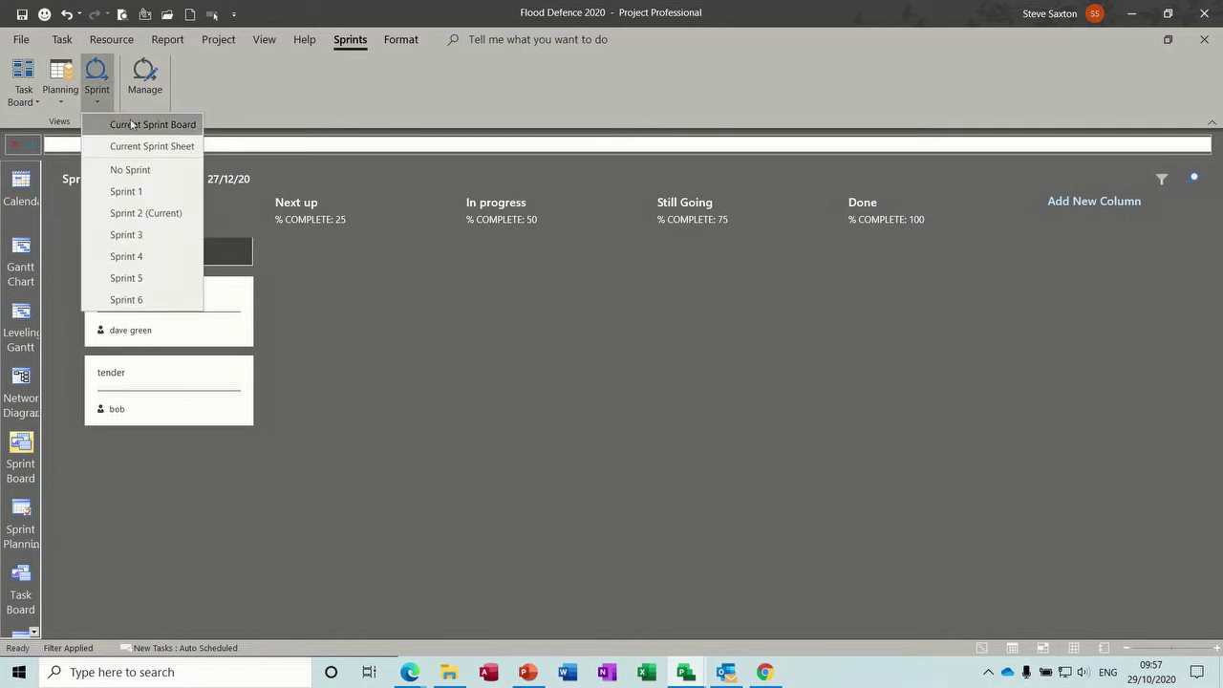
{"action": "left_click", "coordinate": [142, 125]}
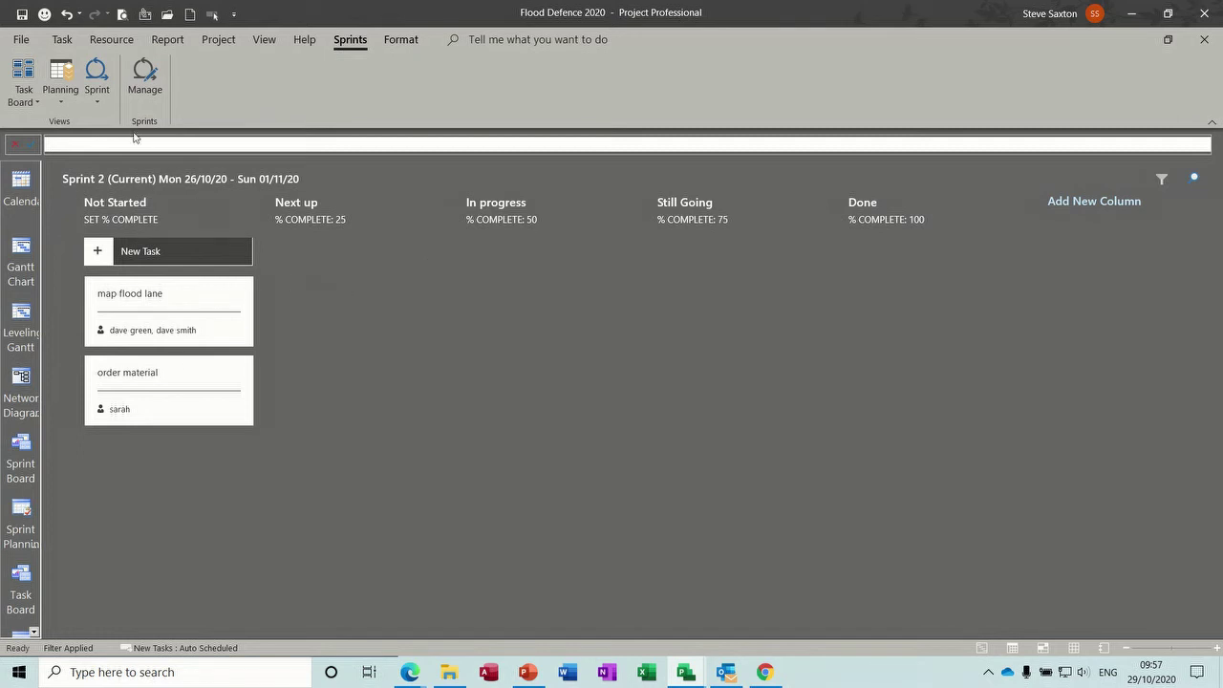
Check the No Sprint and Sprint 2 boards, and review the sprint lengths and dates without changing them
{"action": "left_click", "coordinate": [97, 93]}
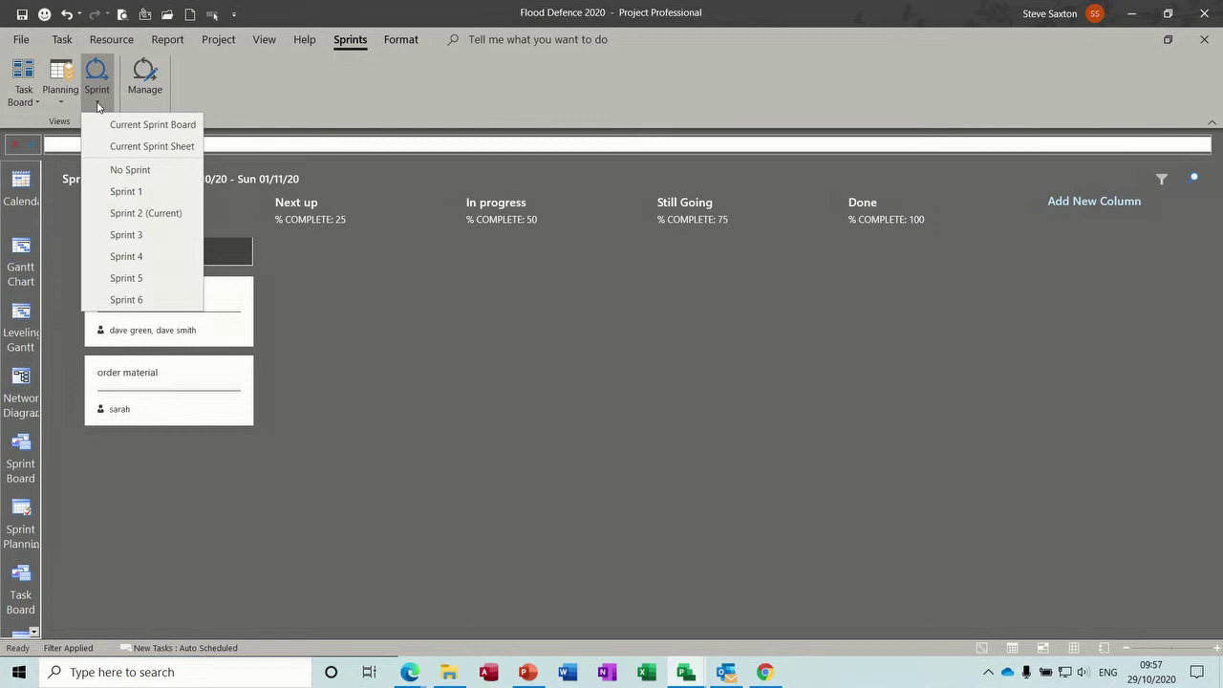
{"action": "left_click", "coordinate": [131, 170]}
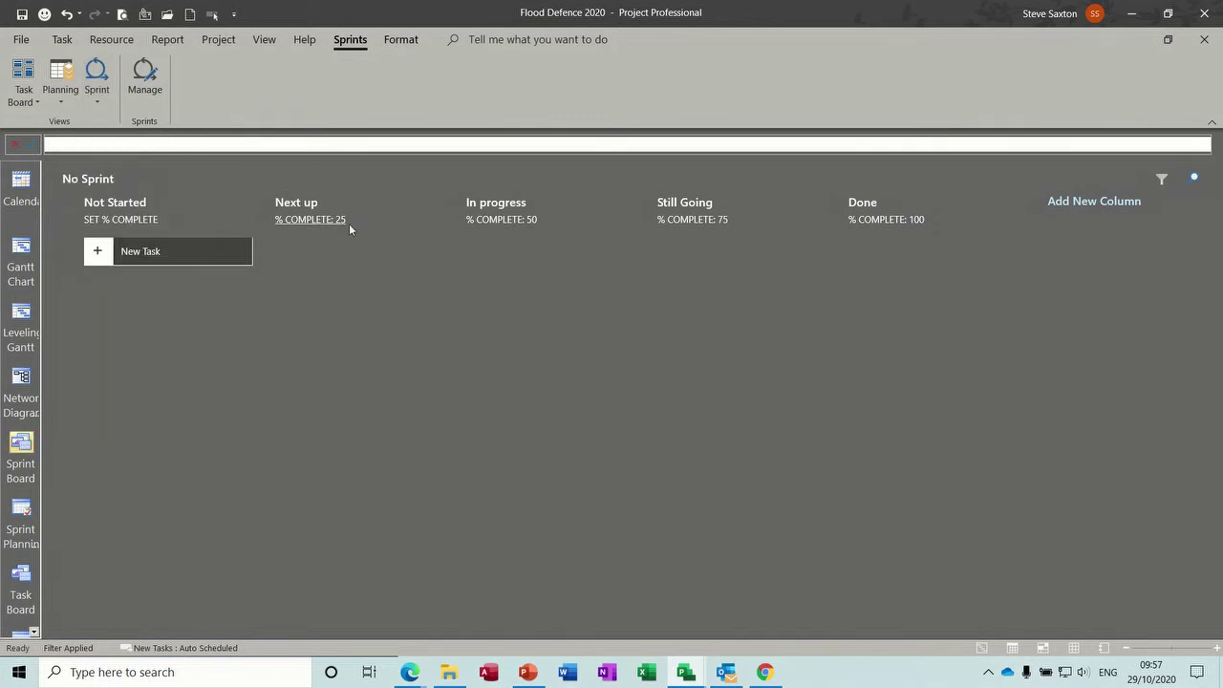
{"action": "left_click", "coordinate": [99, 99]}
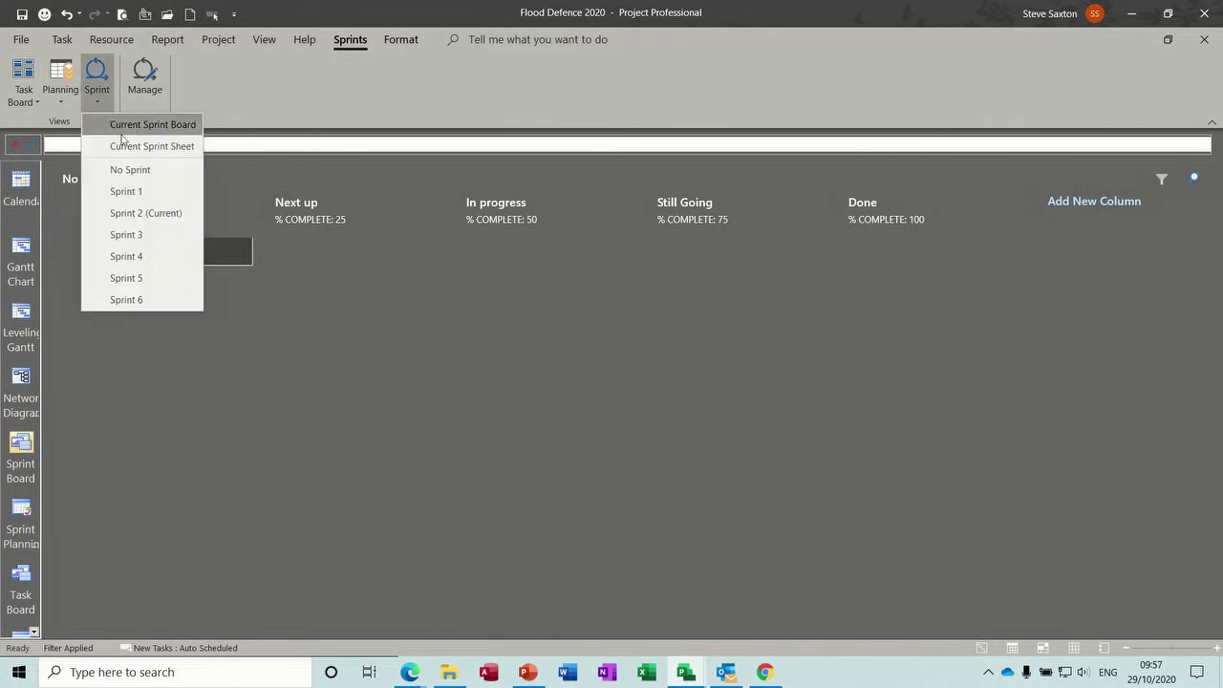
{"action": "left_click", "coordinate": [148, 213]}
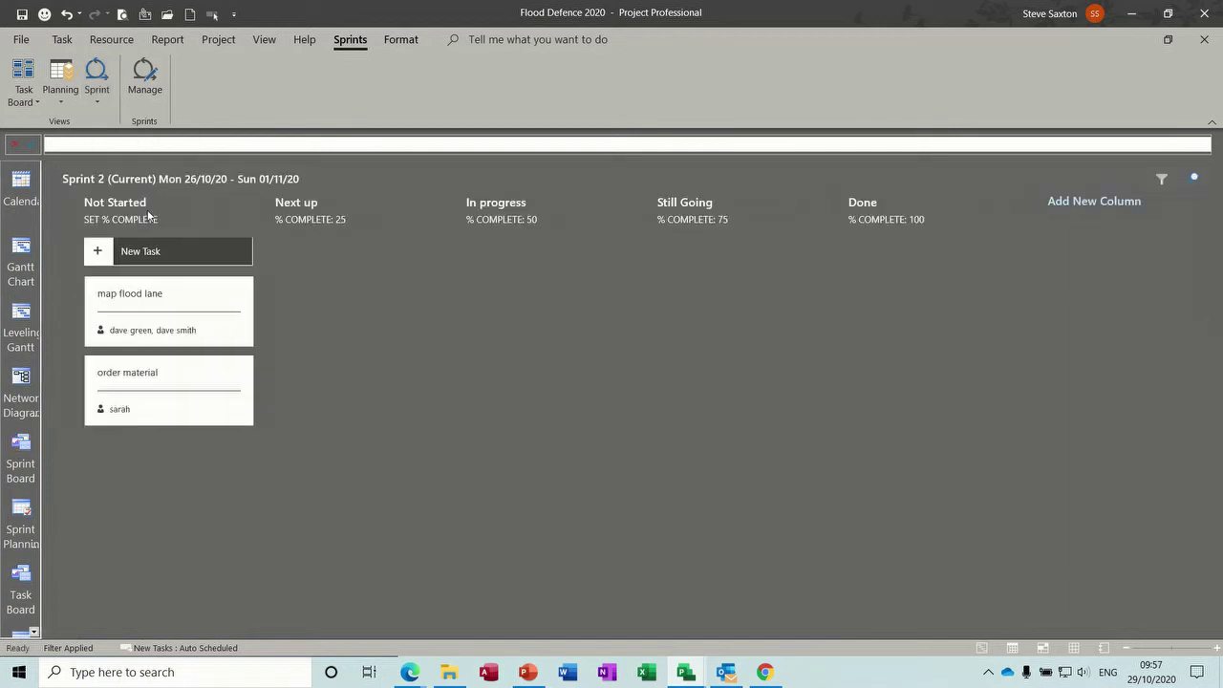
{"action": "left_click", "coordinate": [146, 72]}
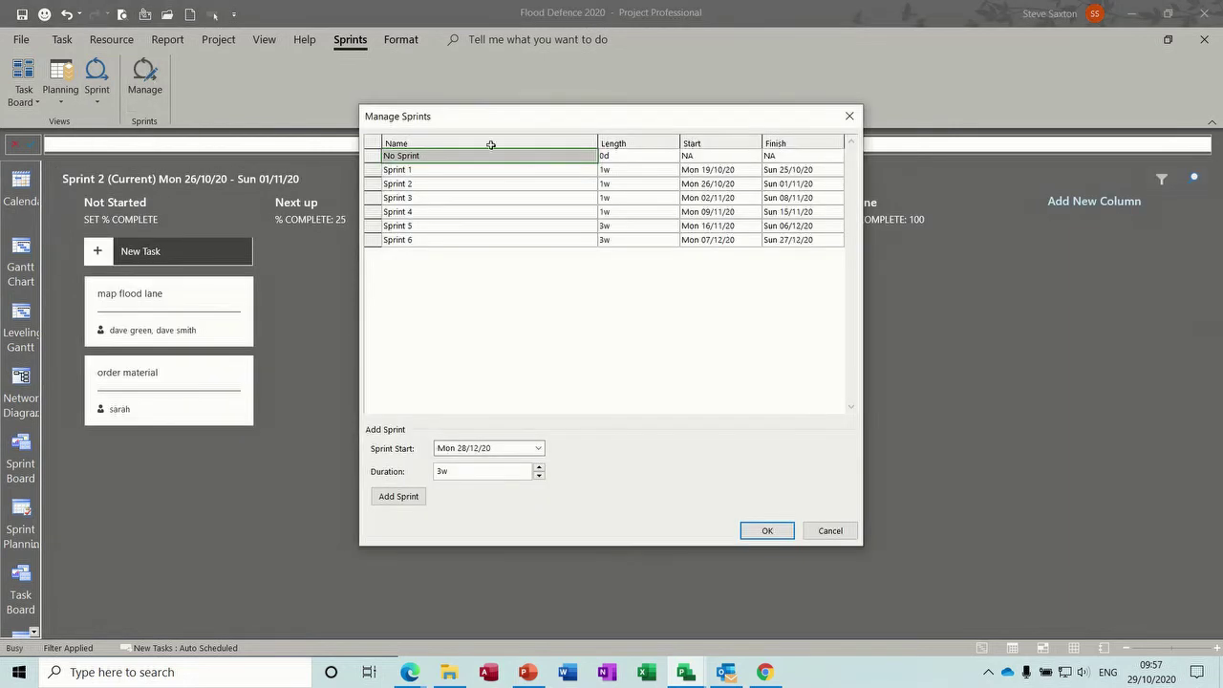
{"action": "left_click", "coordinate": [826, 531]}
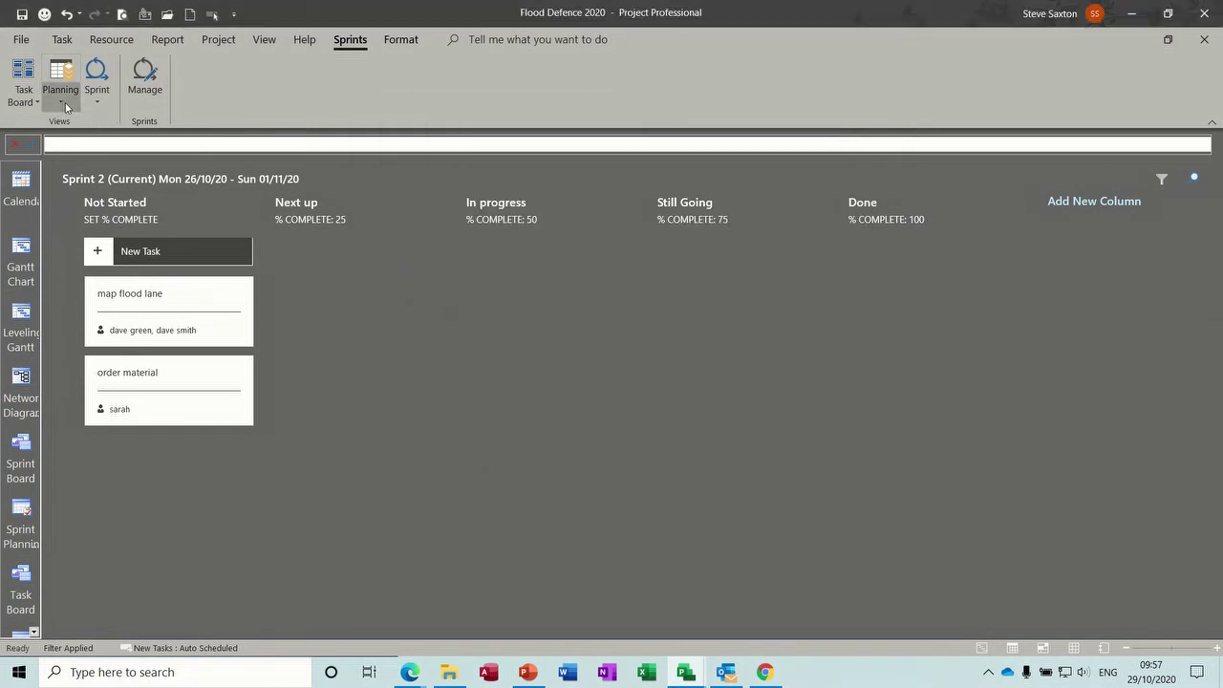
On the full task board, move the award tender task from Not Started to Done
{"action": "left_click", "coordinate": [23, 72]}
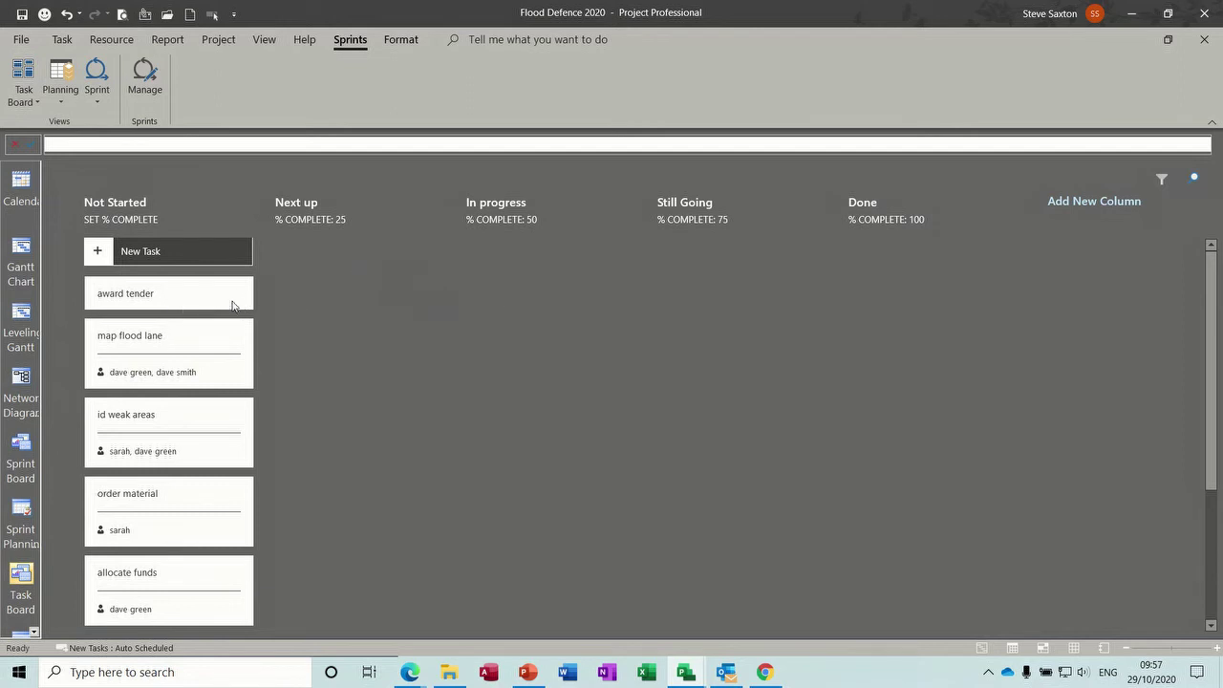
{"action": "left_click", "coordinate": [188, 288]}
{"action": "right_click", "coordinate": [194, 298]}
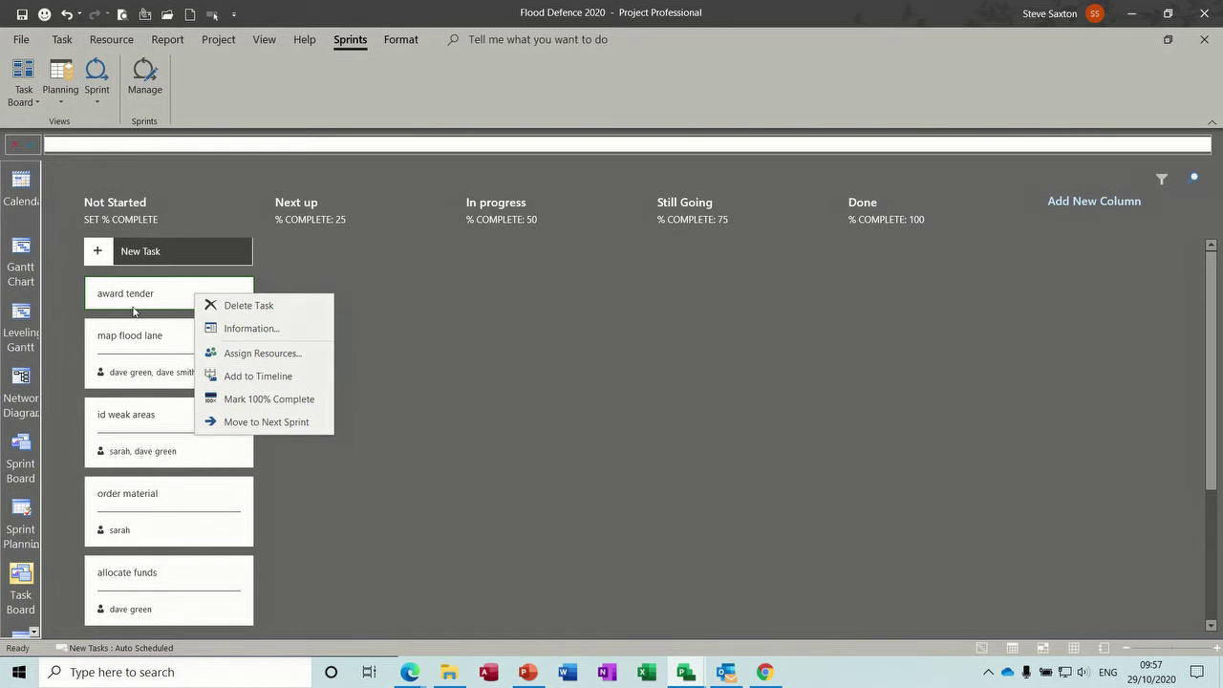
{"action": "left_click", "coordinate": [237, 303]}
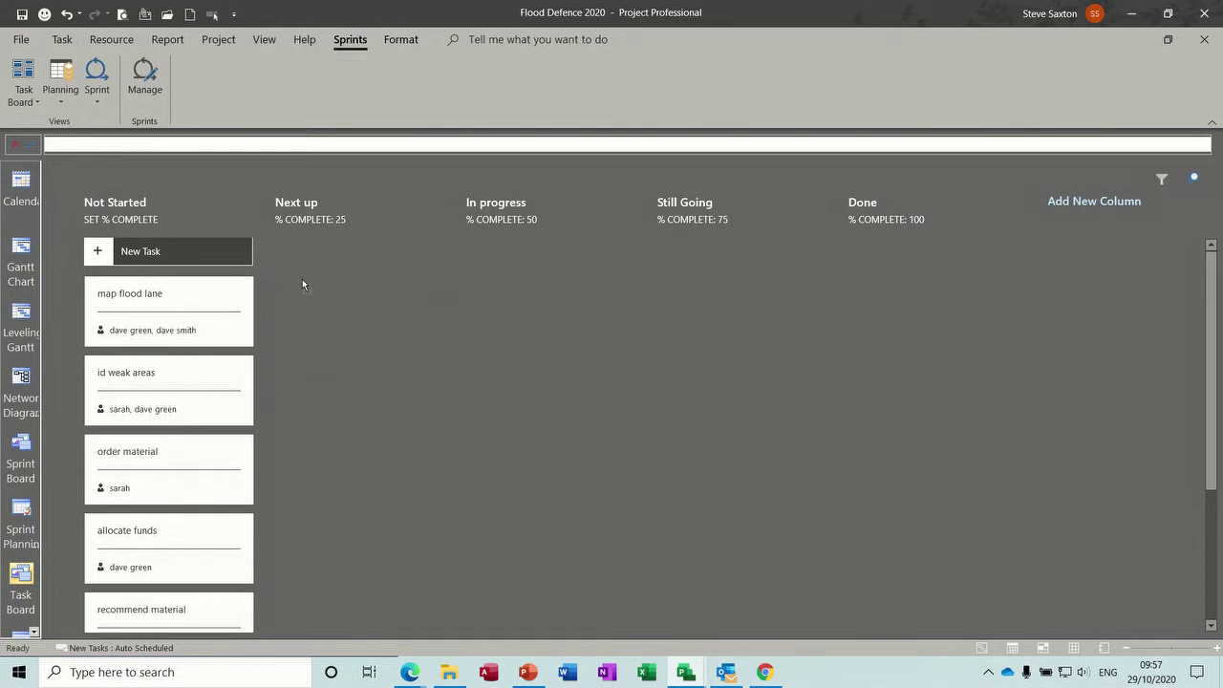
{"action": "left_click_drag", "start_coordinate": [302, 279], "coordinate": [937, 273]}
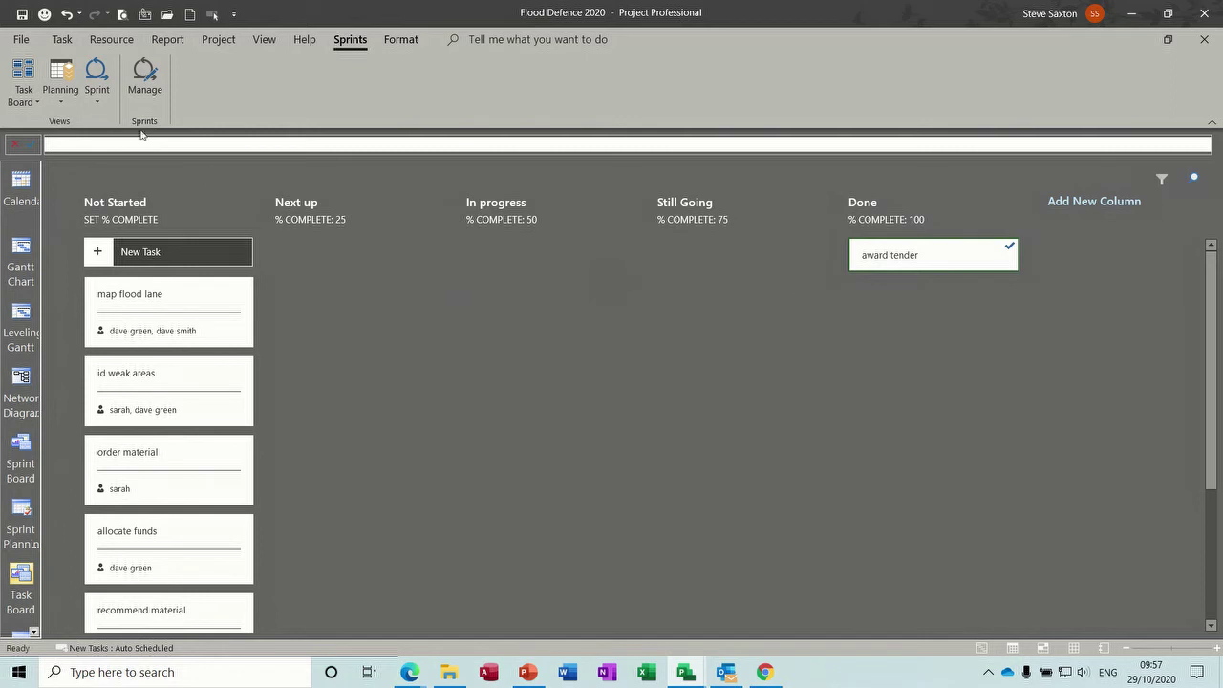
On the current sprint's board, move the map flood lane and order material tasks to Done
{"action": "left_click", "coordinate": [100, 101]}
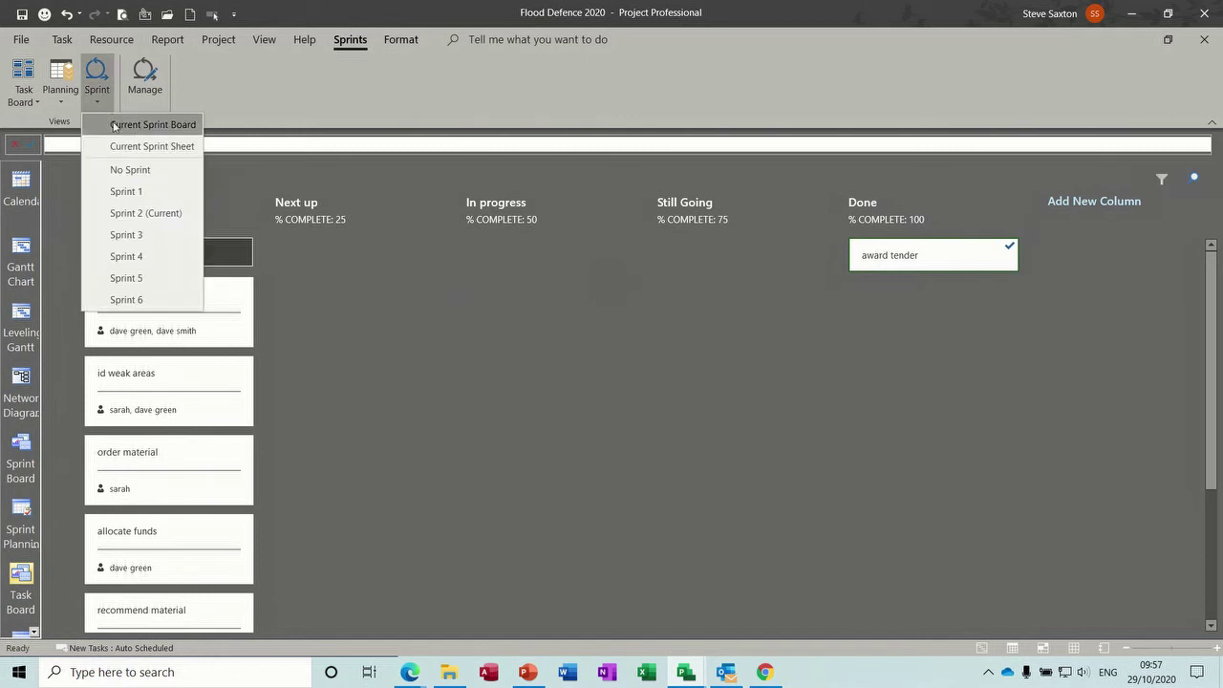
{"action": "left_click", "coordinate": [116, 127]}
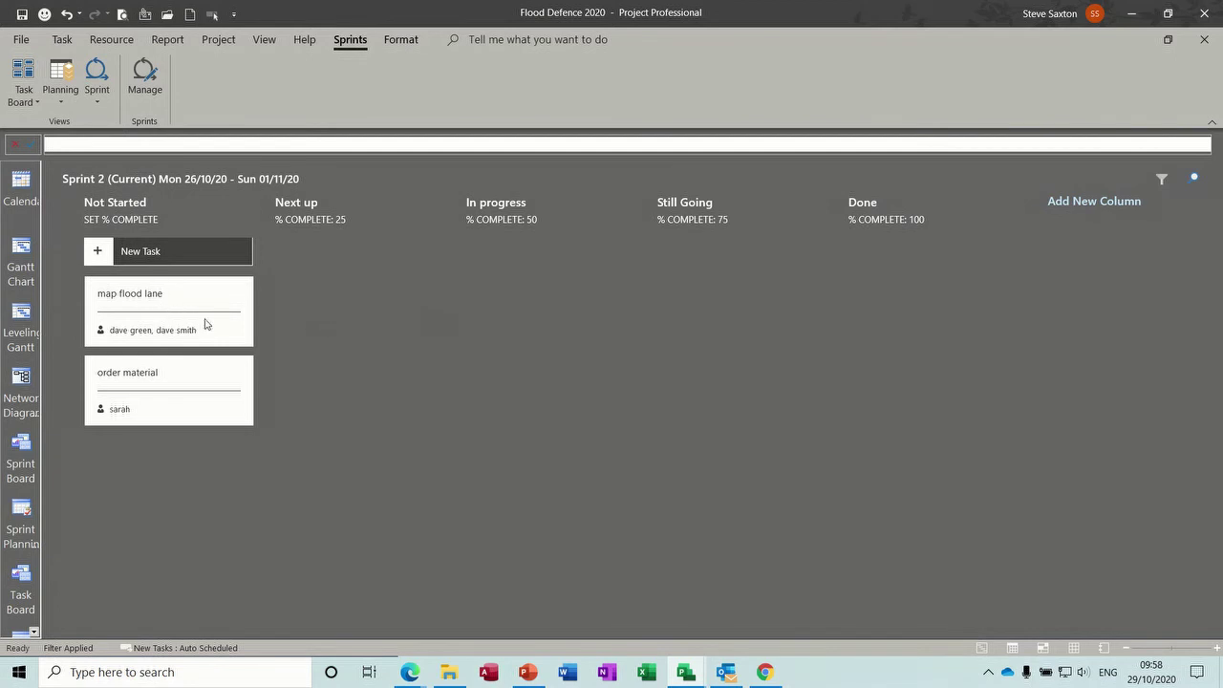
{"action": "left_click_drag", "start_coordinate": [210, 305], "coordinate": [941, 259]}
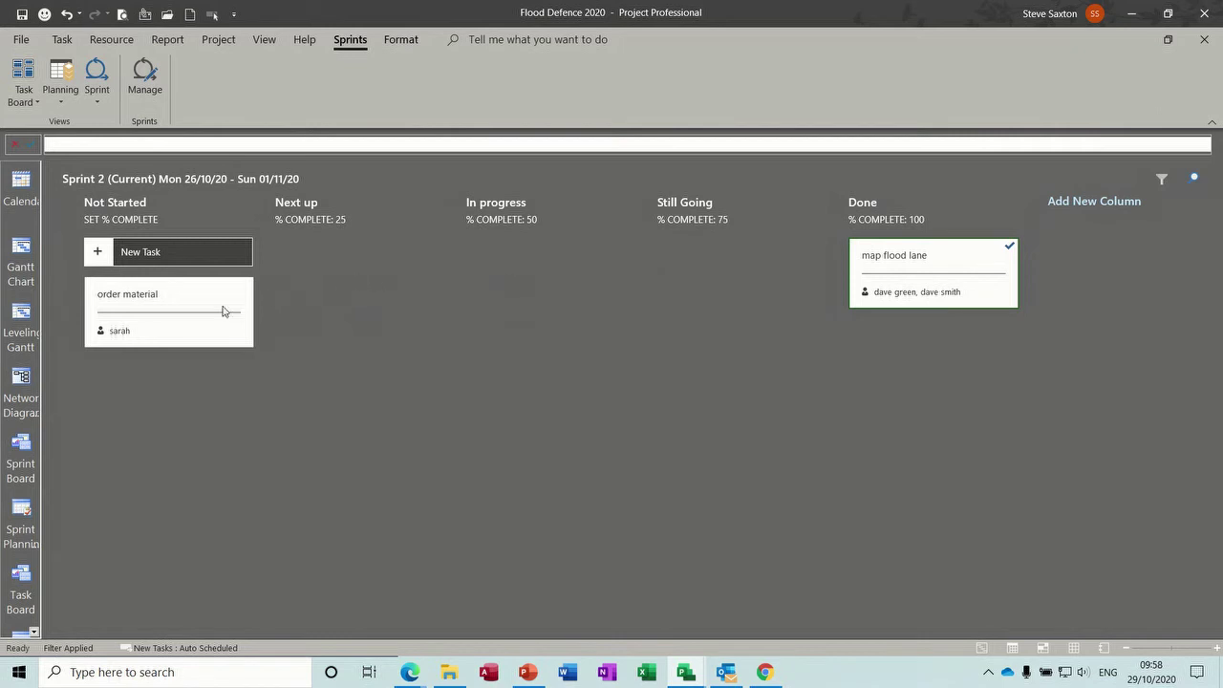
{"action": "left_click_drag", "start_coordinate": [222, 310], "coordinate": [992, 350]}
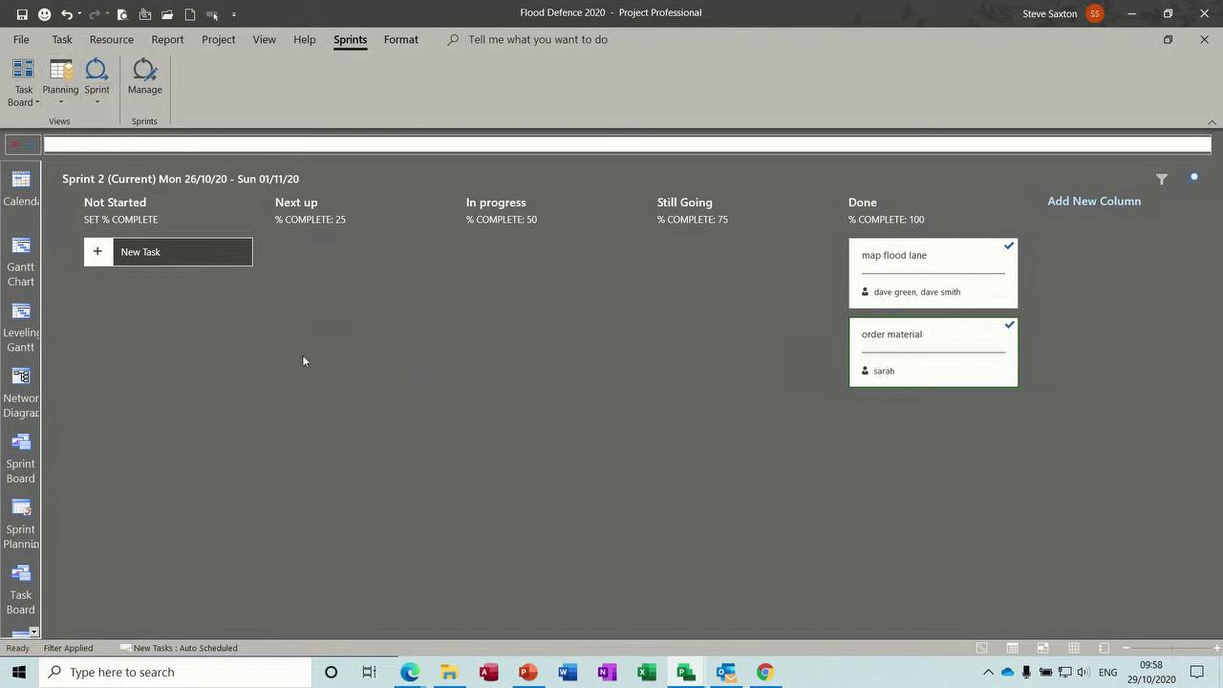
Show the Gantt chart and bring the id weak areas task's bar into the timeline view
{"action": "left_click", "coordinate": [25, 258]}
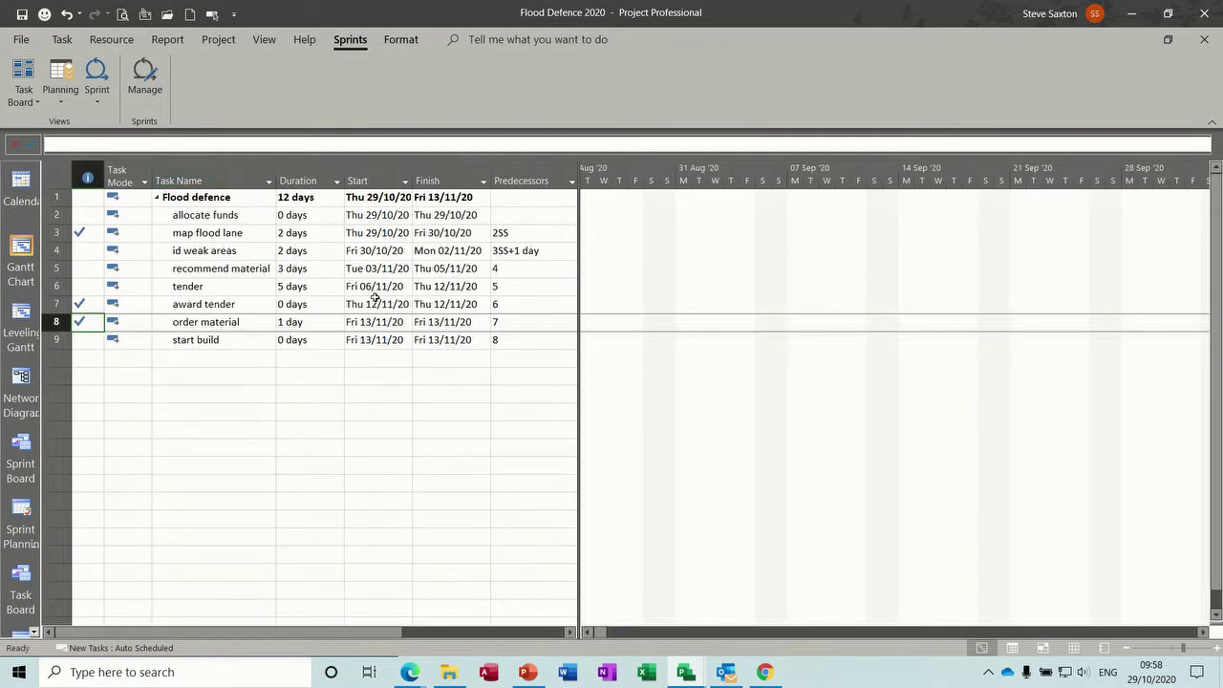
{"action": "left_click", "coordinate": [311, 253]}
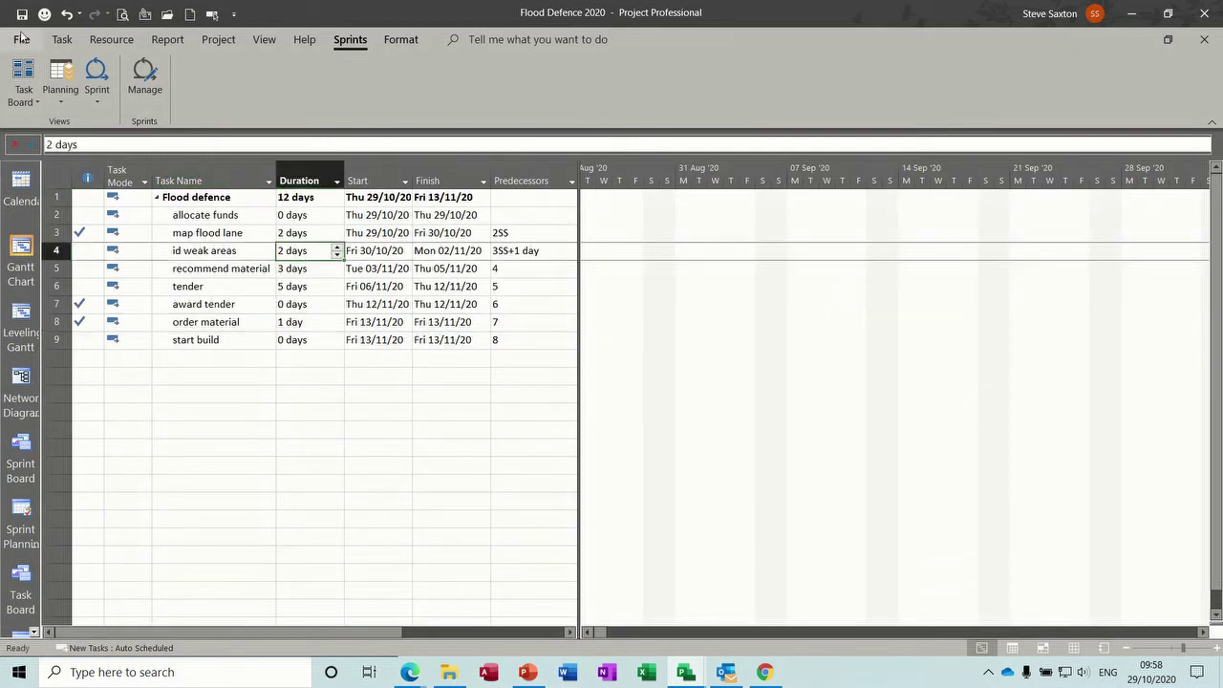
{"action": "left_click", "coordinate": [62, 40]}
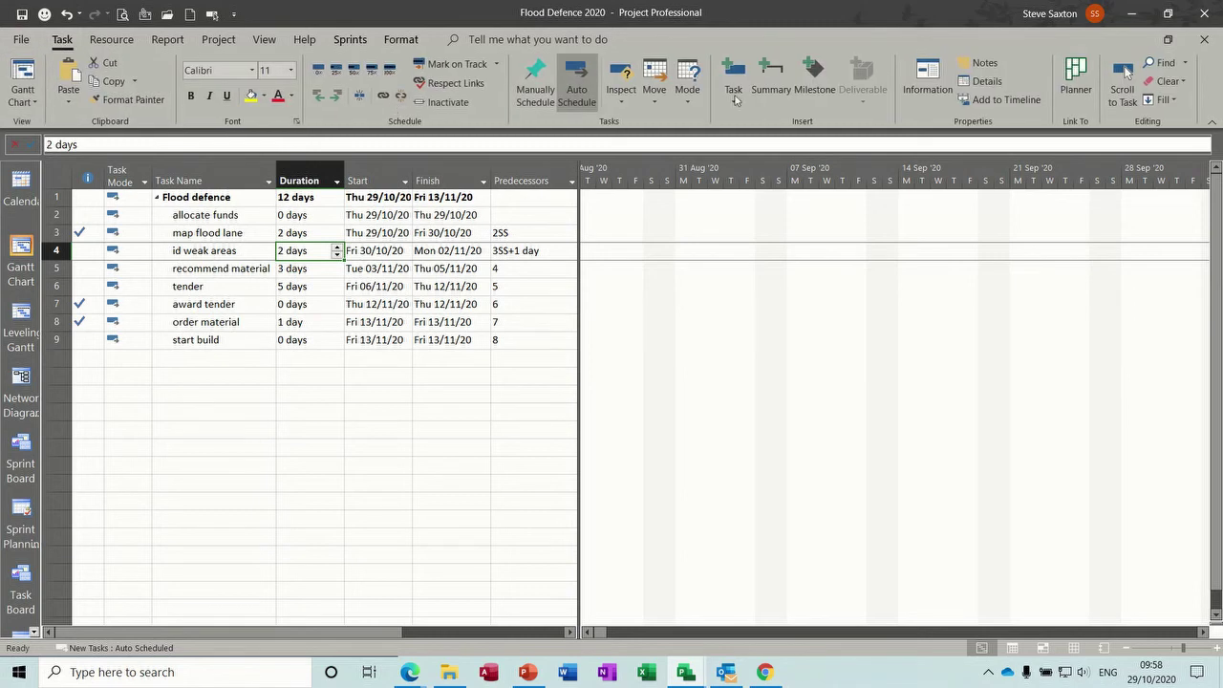
{"action": "left_click", "coordinate": [1123, 84]}
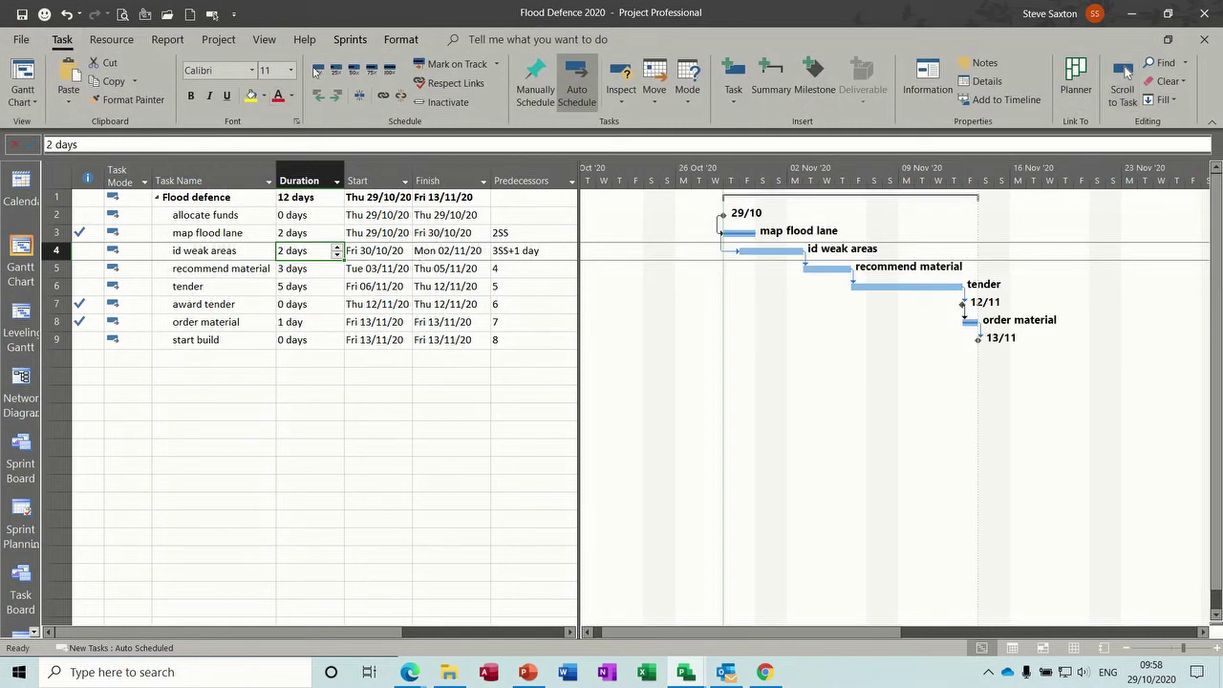
Review task progress on the full task board and on the Sprint 2 board
{"action": "left_click", "coordinate": [350, 39]}
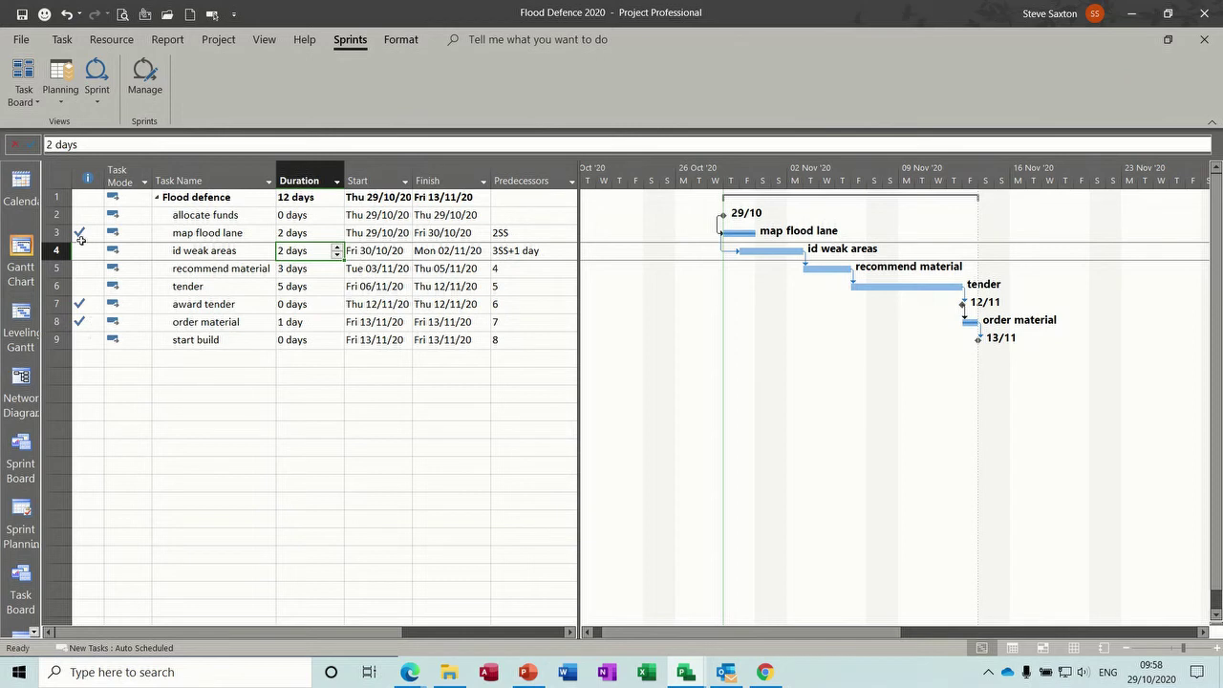
{"action": "left_click", "coordinate": [24, 86]}
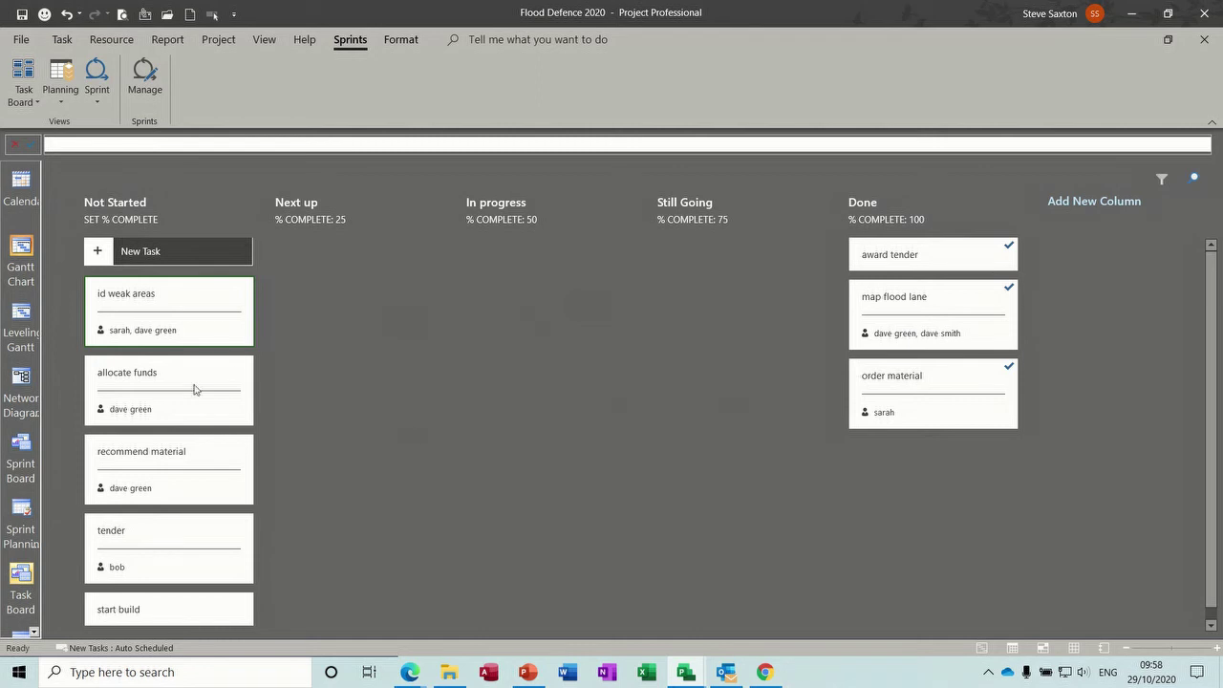
{"action": "left_click", "coordinate": [98, 101]}
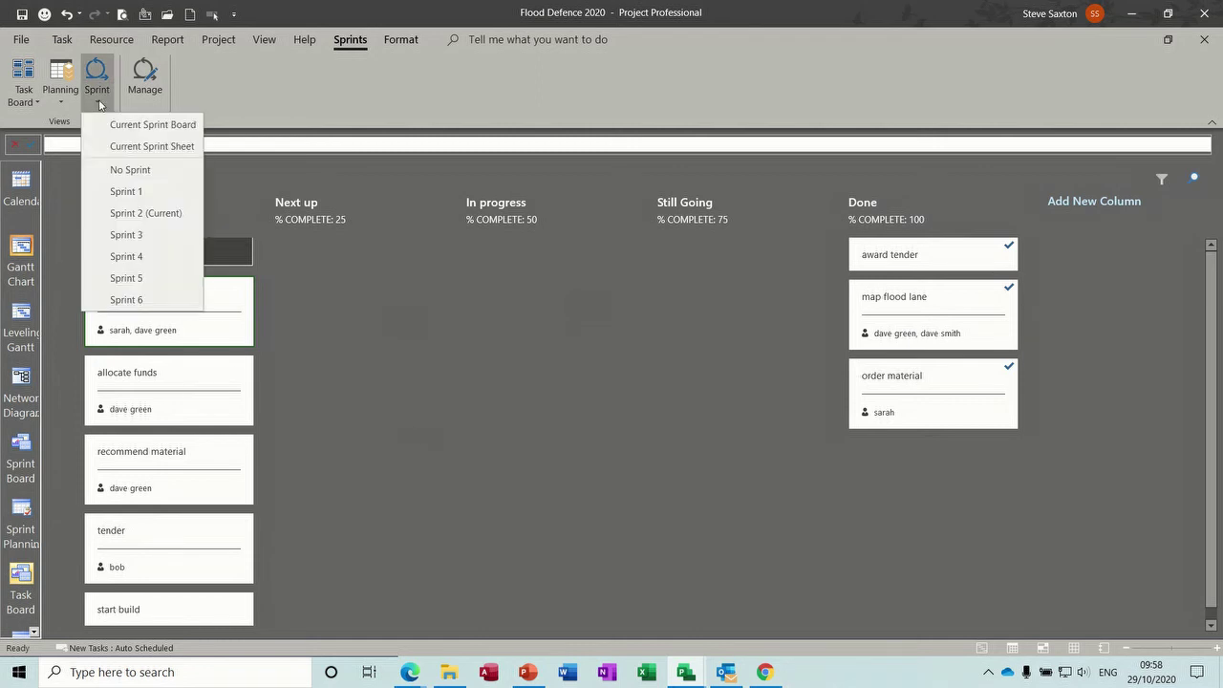
{"action": "left_click", "coordinate": [135, 211]}
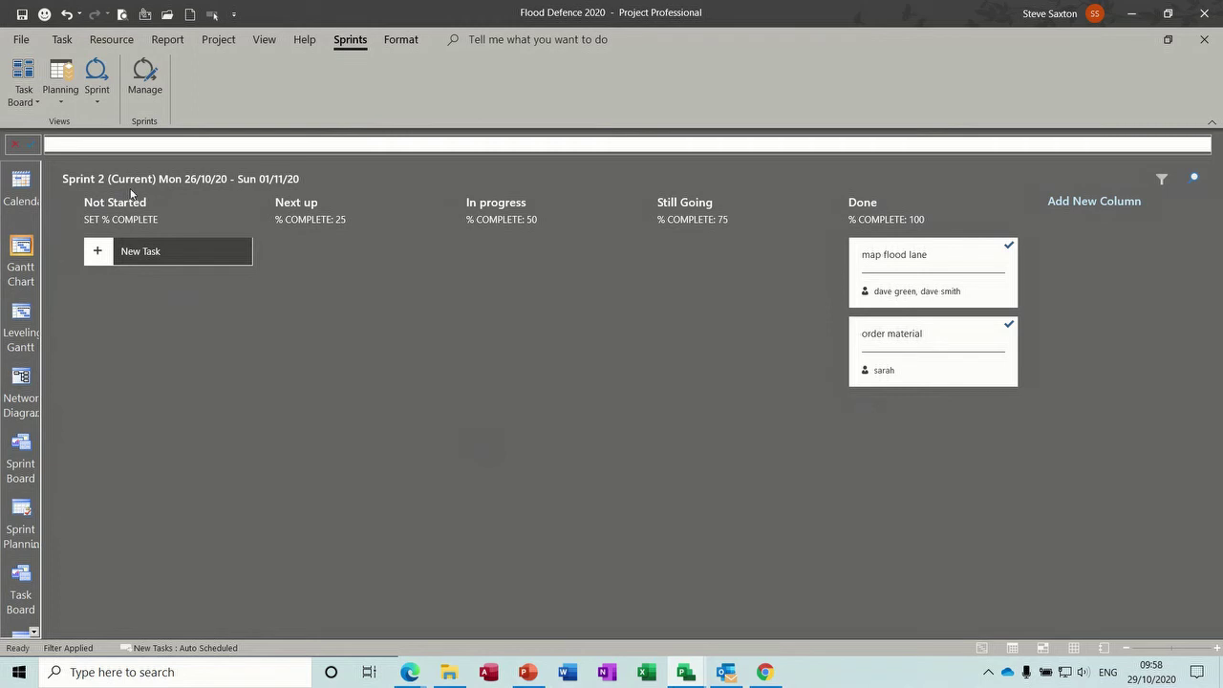
{"action": "left_click", "coordinate": [97, 95]}
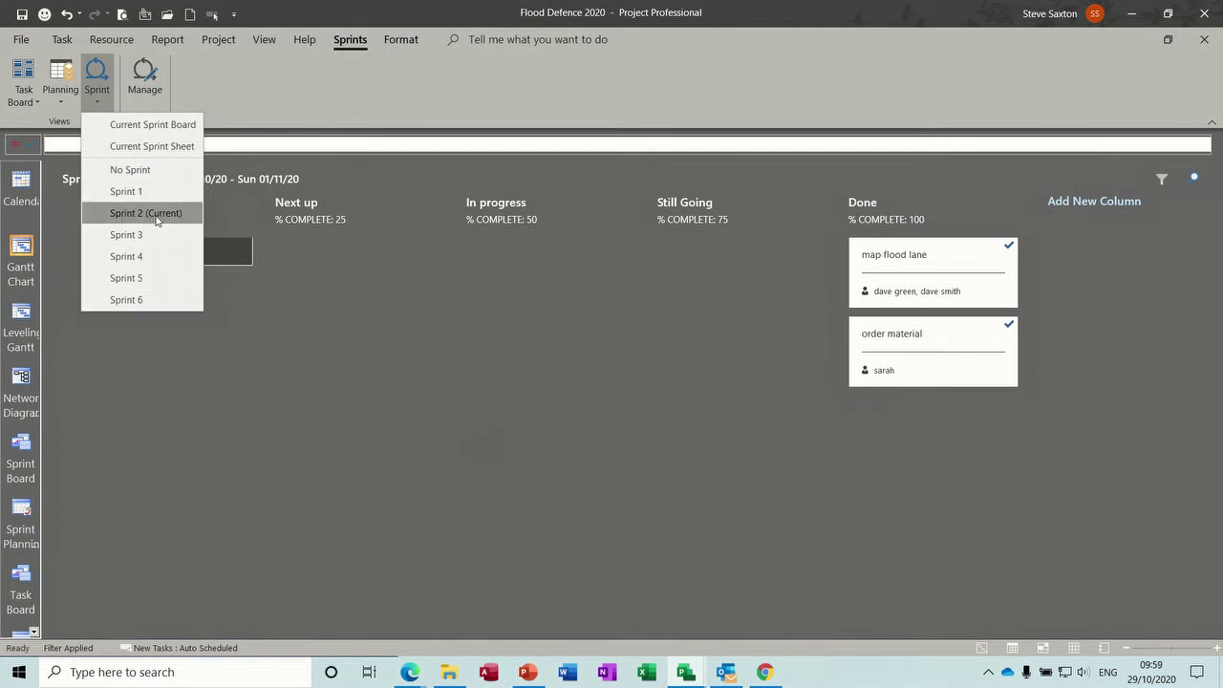
{"action": "left_click", "coordinate": [301, 312]}
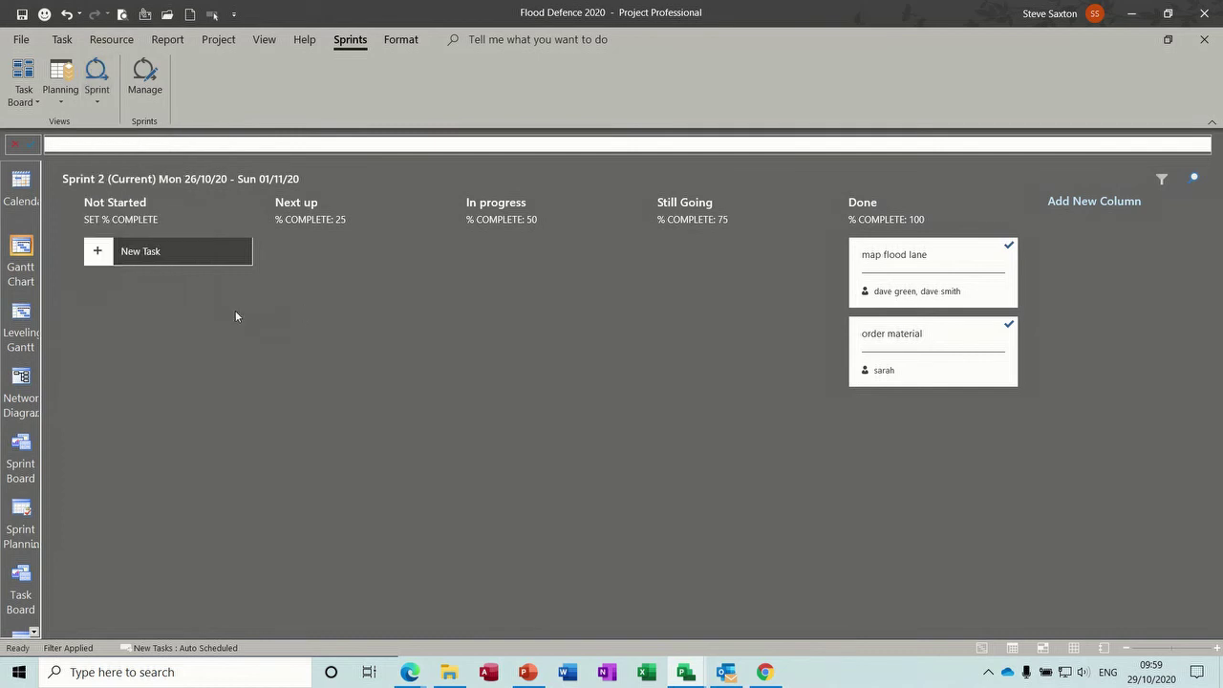
Return to the full task board and show the board for Sprint 3
{"action": "left_click", "coordinate": [35, 104]}
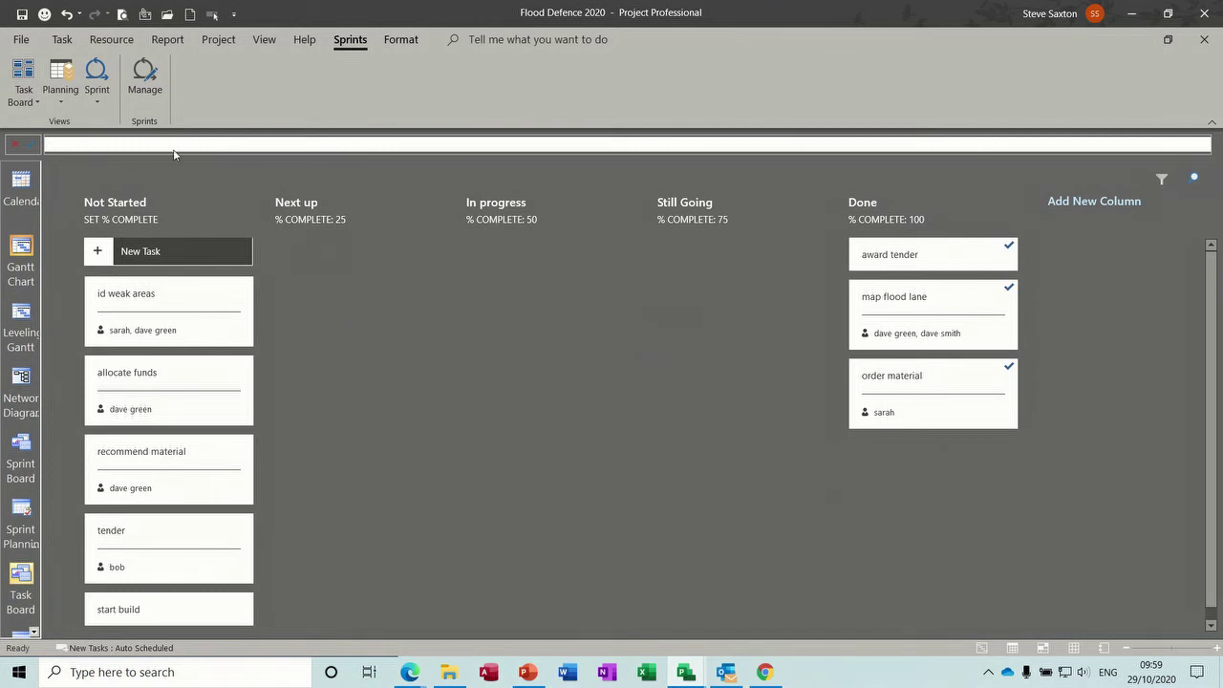
{"action": "left_click", "coordinate": [96, 95]}
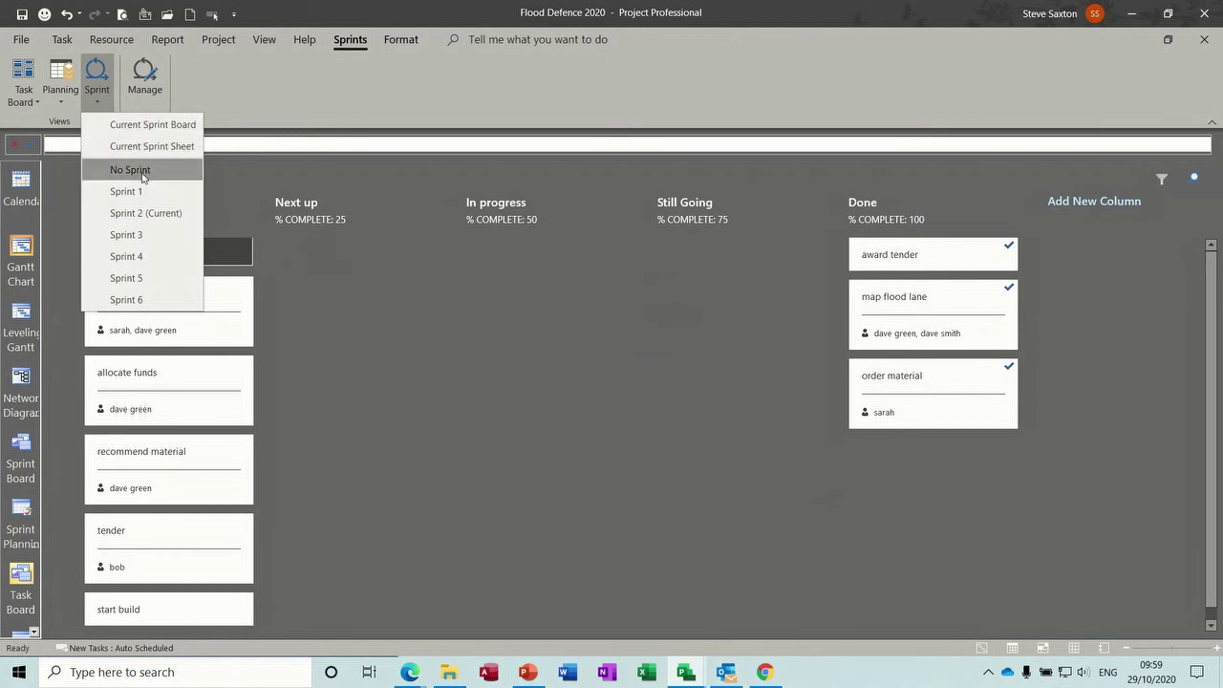
{"action": "left_click", "coordinate": [139, 235]}
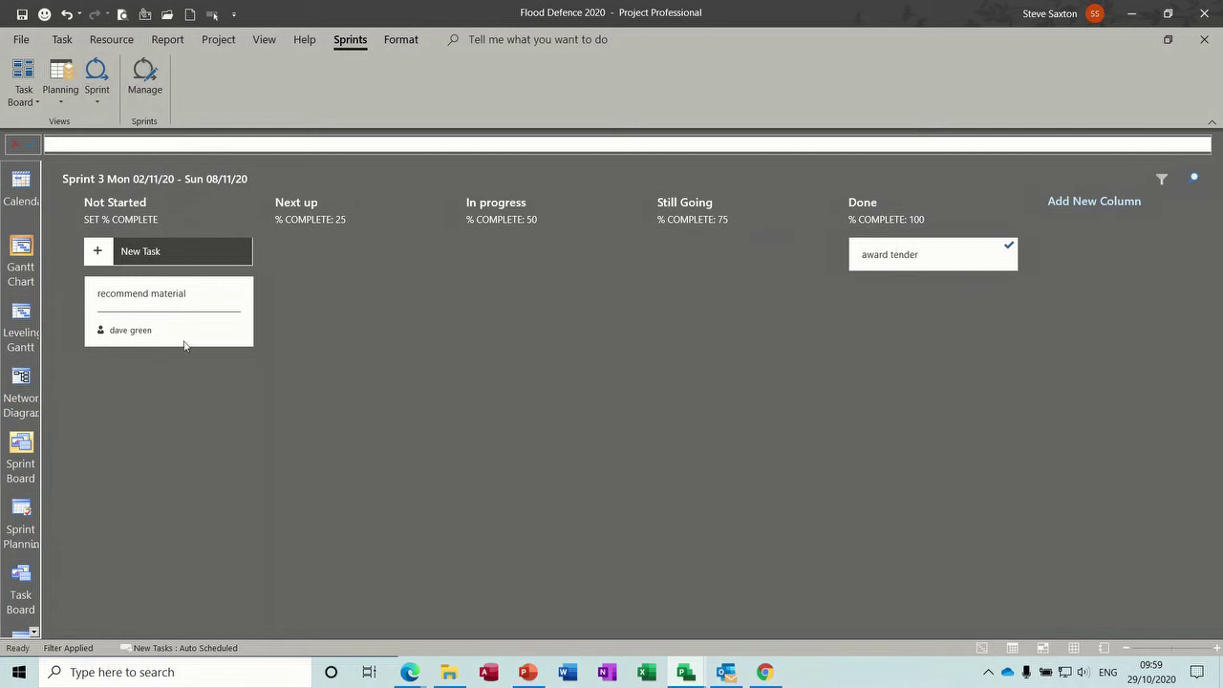
On the Sprint 3 board, move the recommend material task to Done and check the project's tasks in the Gantt chart
{"action": "left_click_drag", "start_coordinate": [185, 328], "coordinate": [963, 351]}
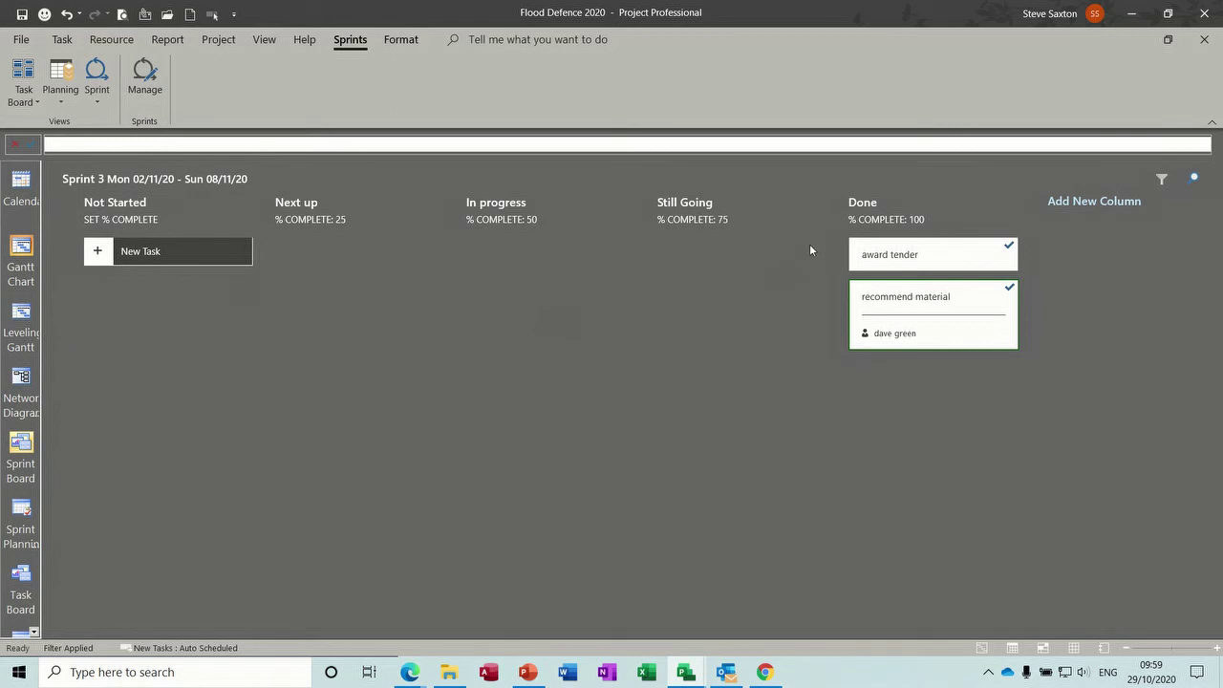
{"action": "left_click", "coordinate": [21, 253]}
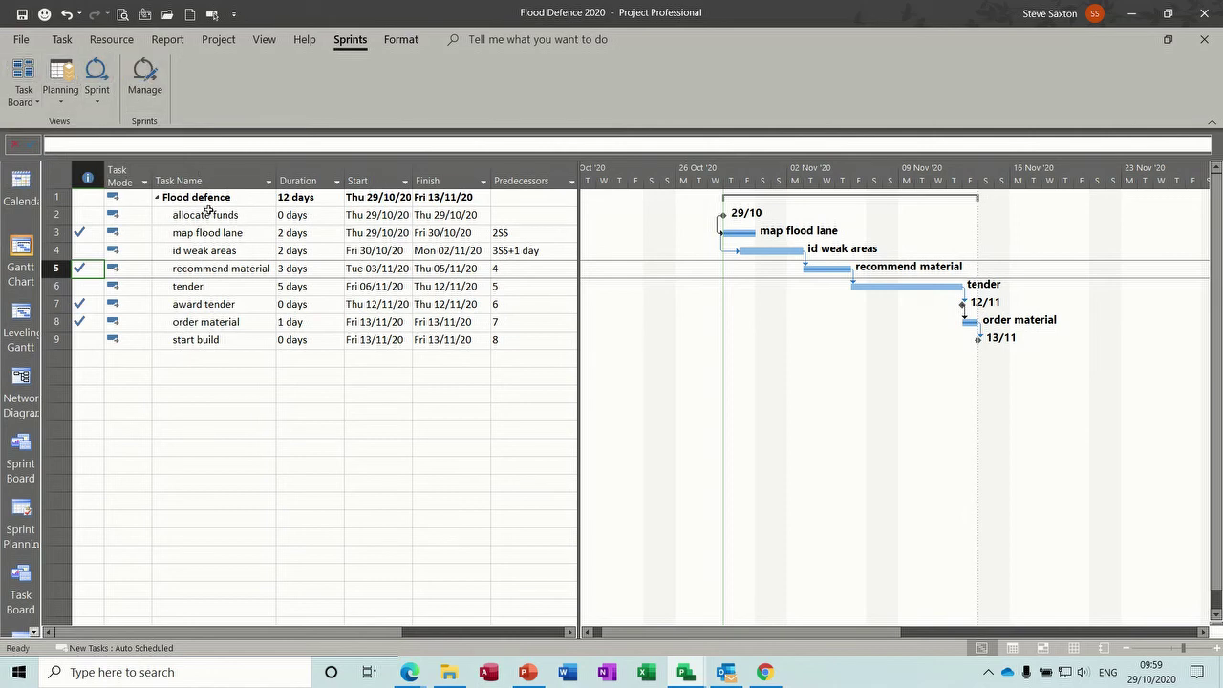
{"action": "left_click_drag", "start_coordinate": [210, 214], "coordinate": [246, 340]}
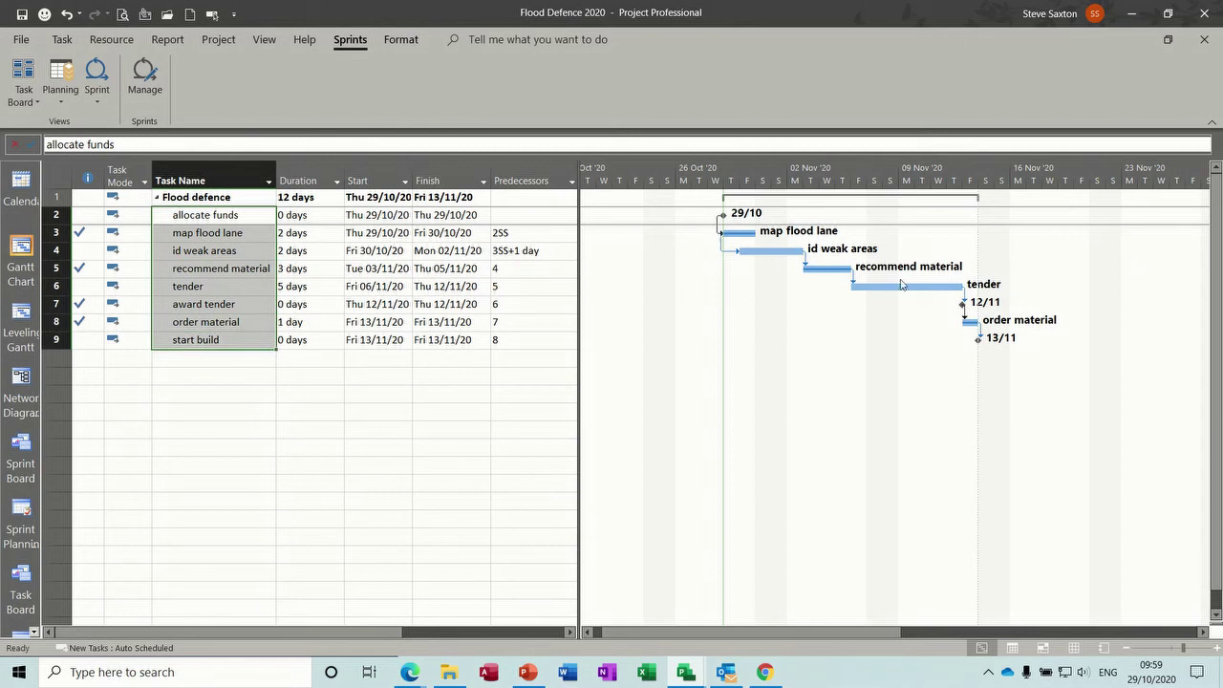
{"action": "left_click", "coordinate": [266, 274]}
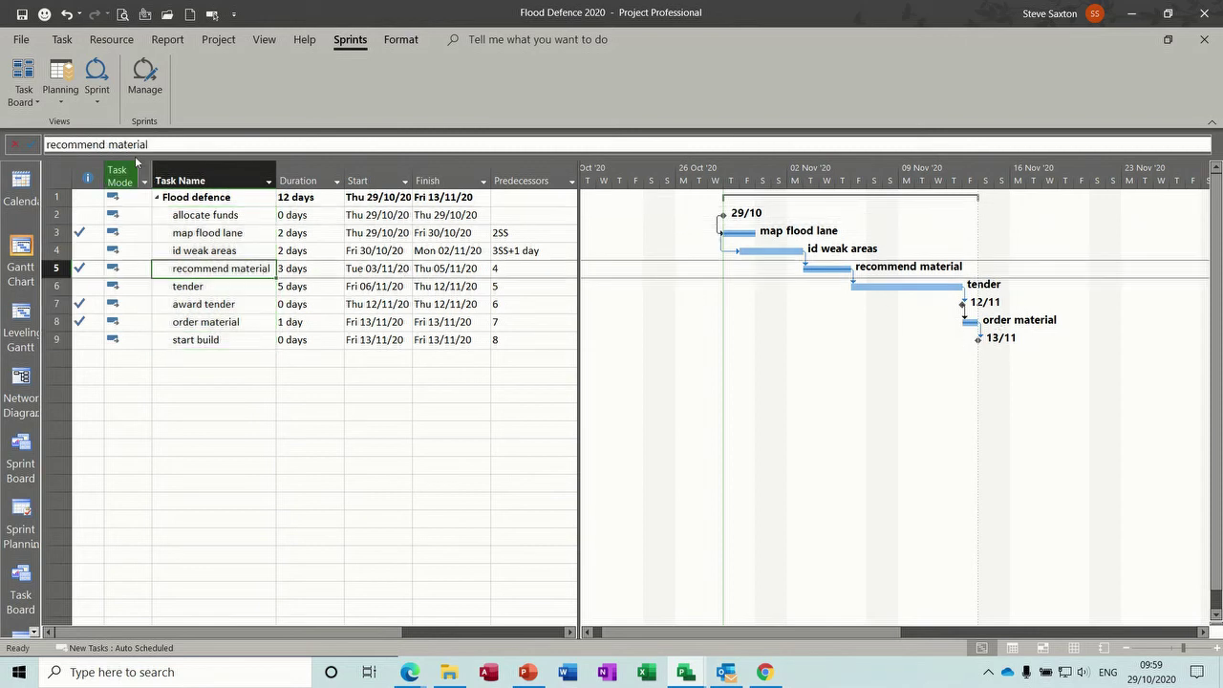
Compare the current sprint's board, the full task board and the Gantt chart, finishing on the full task board
{"action": "left_click", "coordinate": [97, 76]}
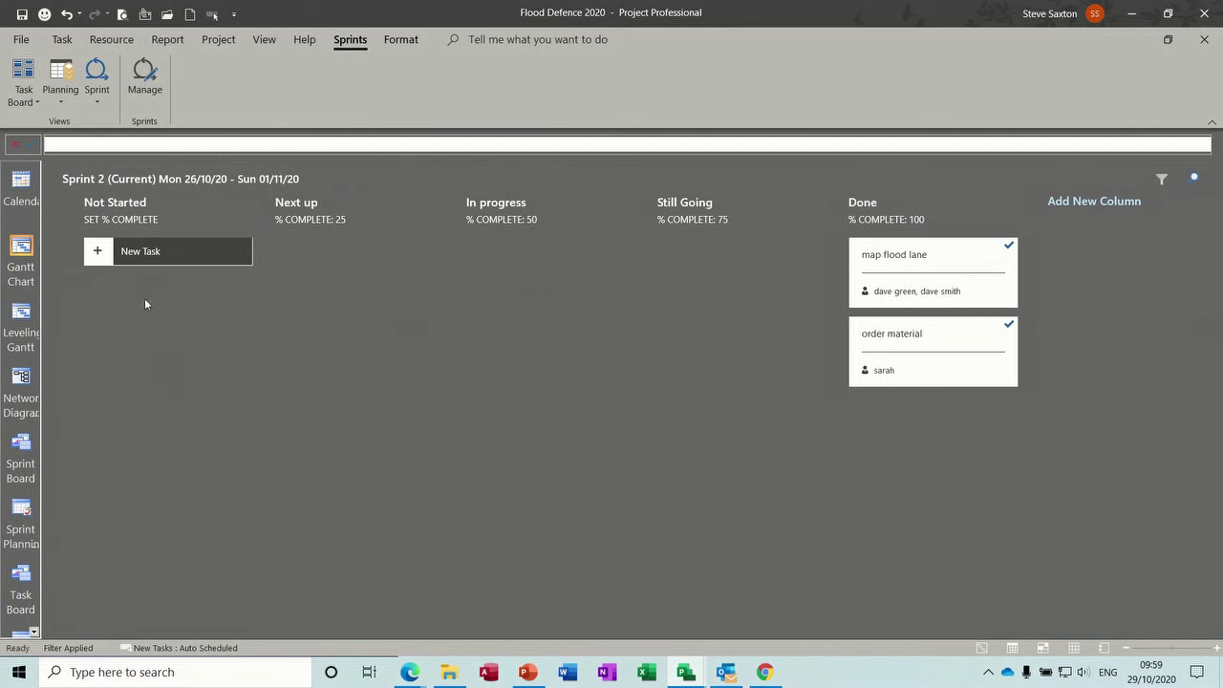
{"action": "left_click", "coordinate": [23, 76]}
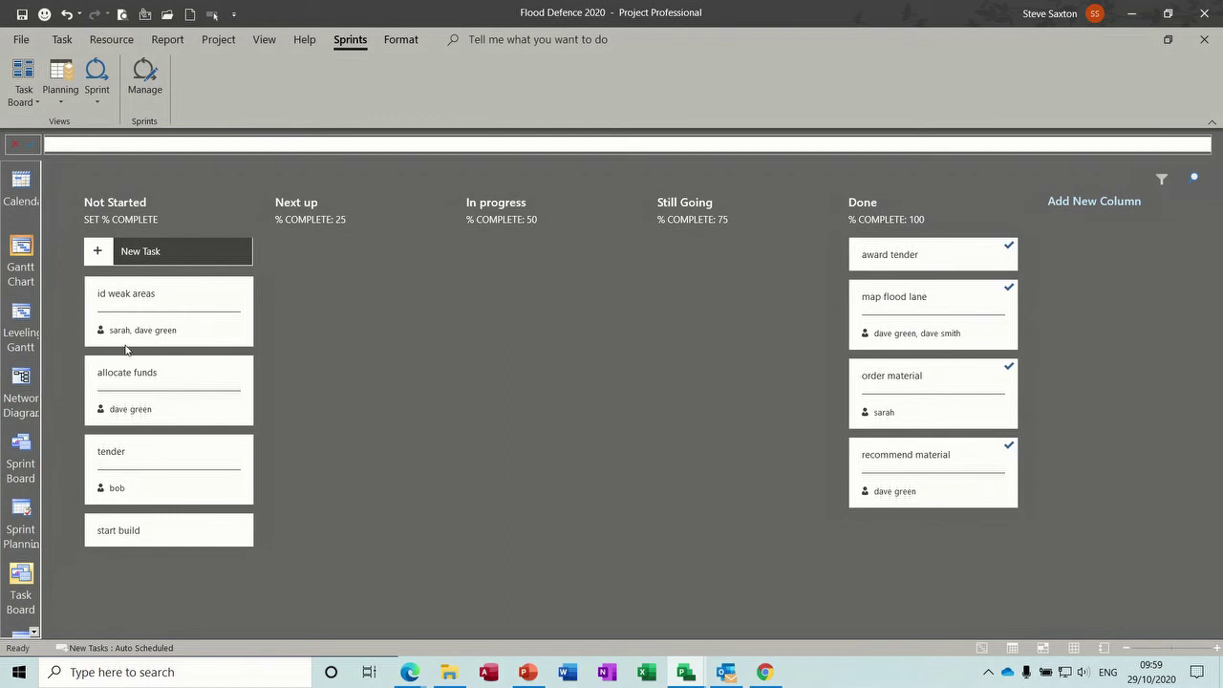
{"action": "left_click", "coordinate": [17, 250]}
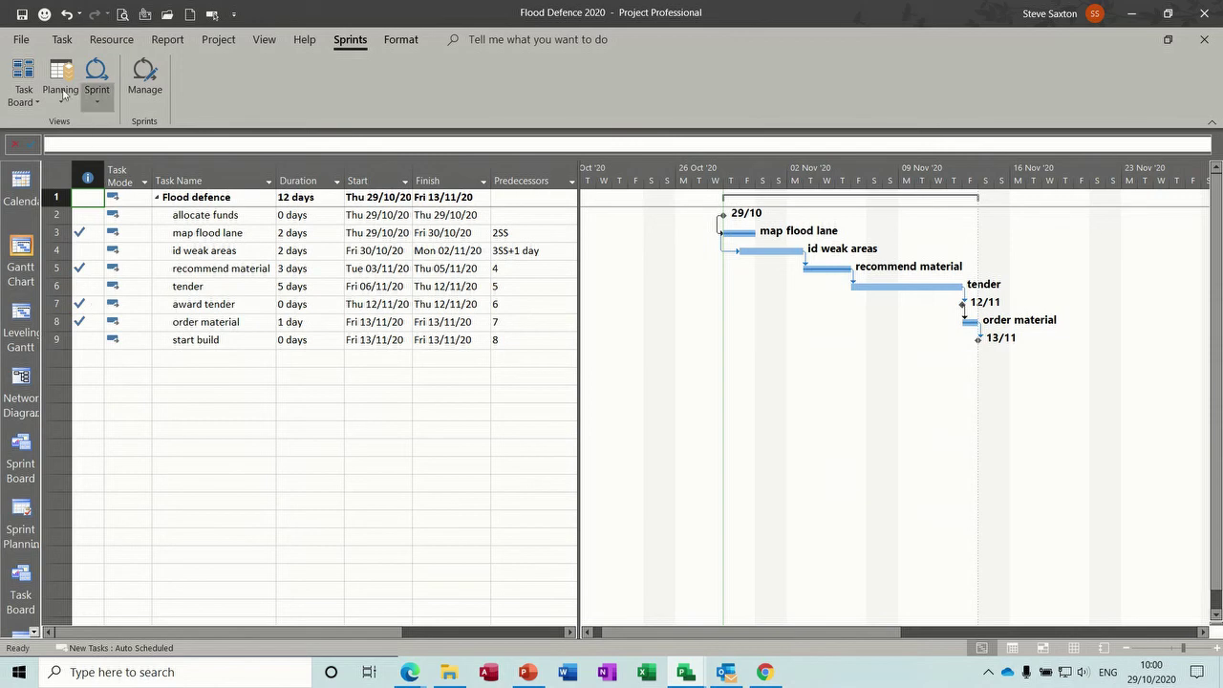
{"action": "left_click", "coordinate": [22, 75]}
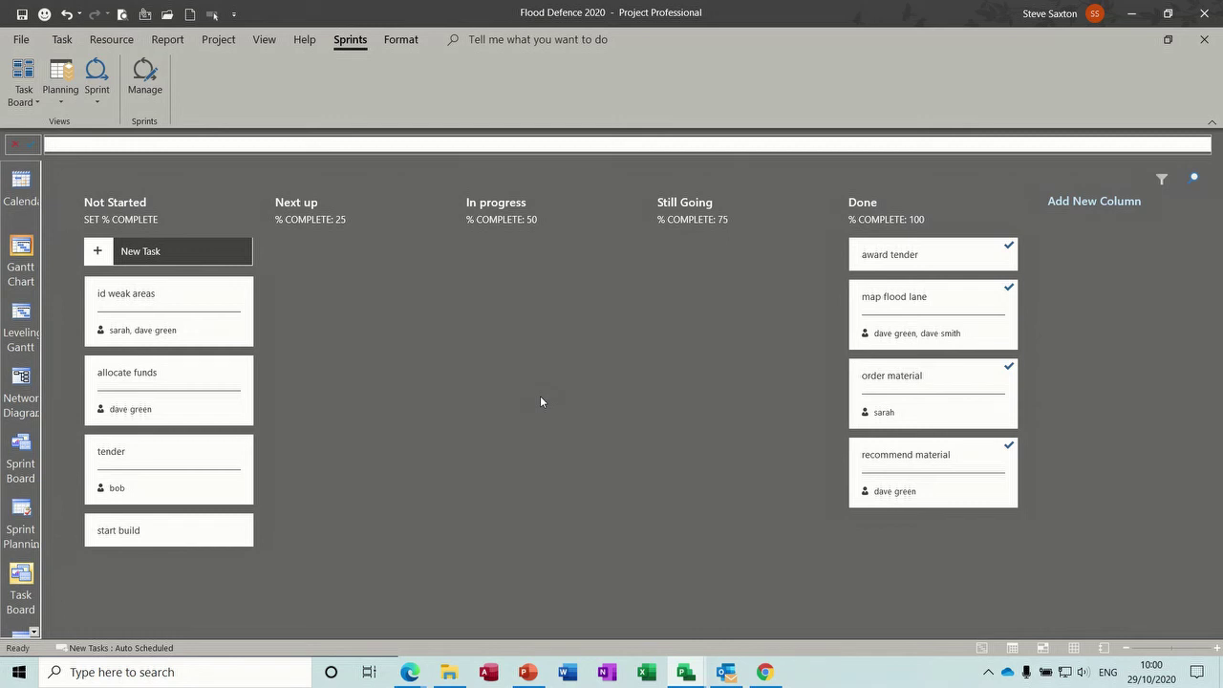
Look through the complete list of available views and close it without applying another view
{"action": "left_click", "coordinate": [265, 43]}
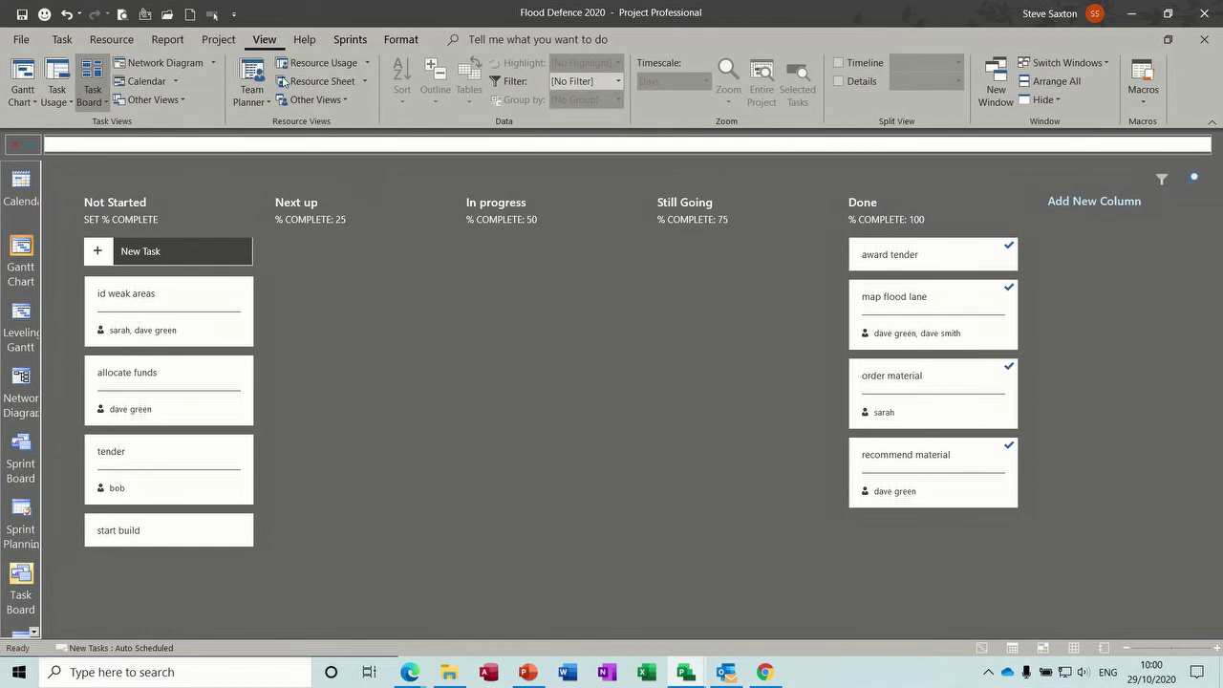
{"action": "left_click", "coordinate": [307, 100]}
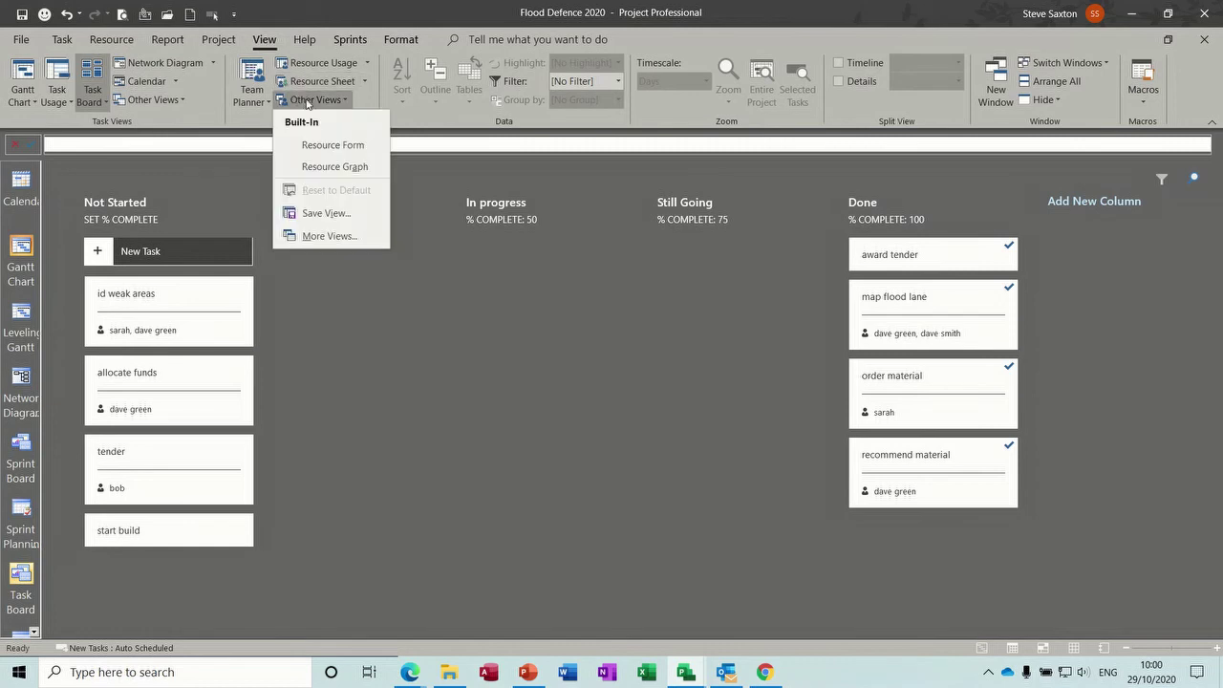
{"action": "left_click", "coordinate": [334, 236]}
{"action": "mouse_move", "coordinate": [344, 177]}
{"action": "left_mouse_down"}
{"action": "mouse_move", "coordinate": [343, 159]}
{"action": "mouse_move", "coordinate": [343, 178]}
{"action": "left_mouse_up"}
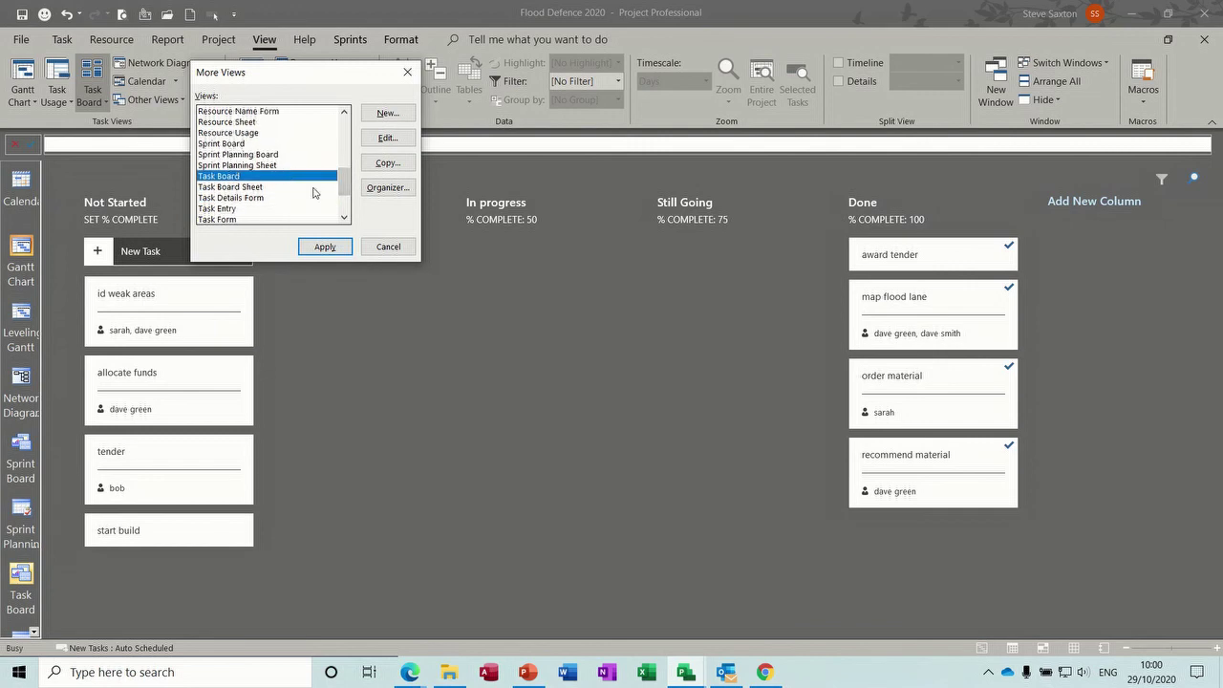
{"action": "left_click", "coordinate": [388, 246]}
{"action": "left_click", "coordinate": [336, 39]}
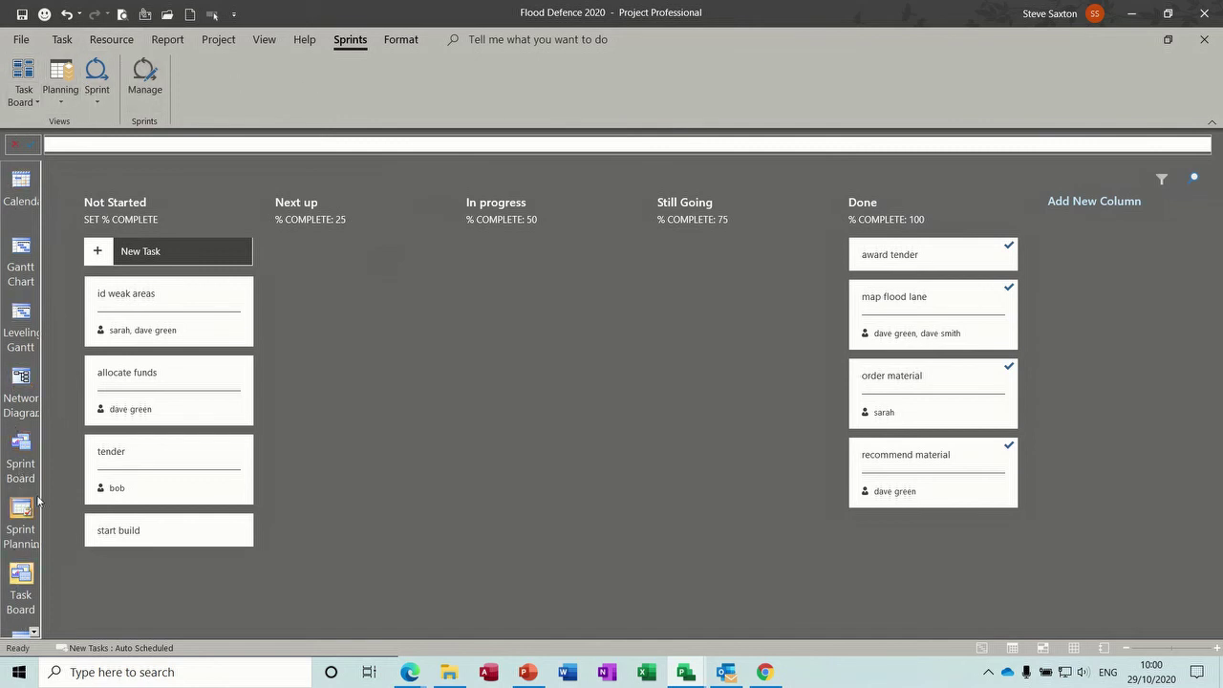
Hide the view bar and show it again
{"action": "right_click", "coordinate": [8, 293]}
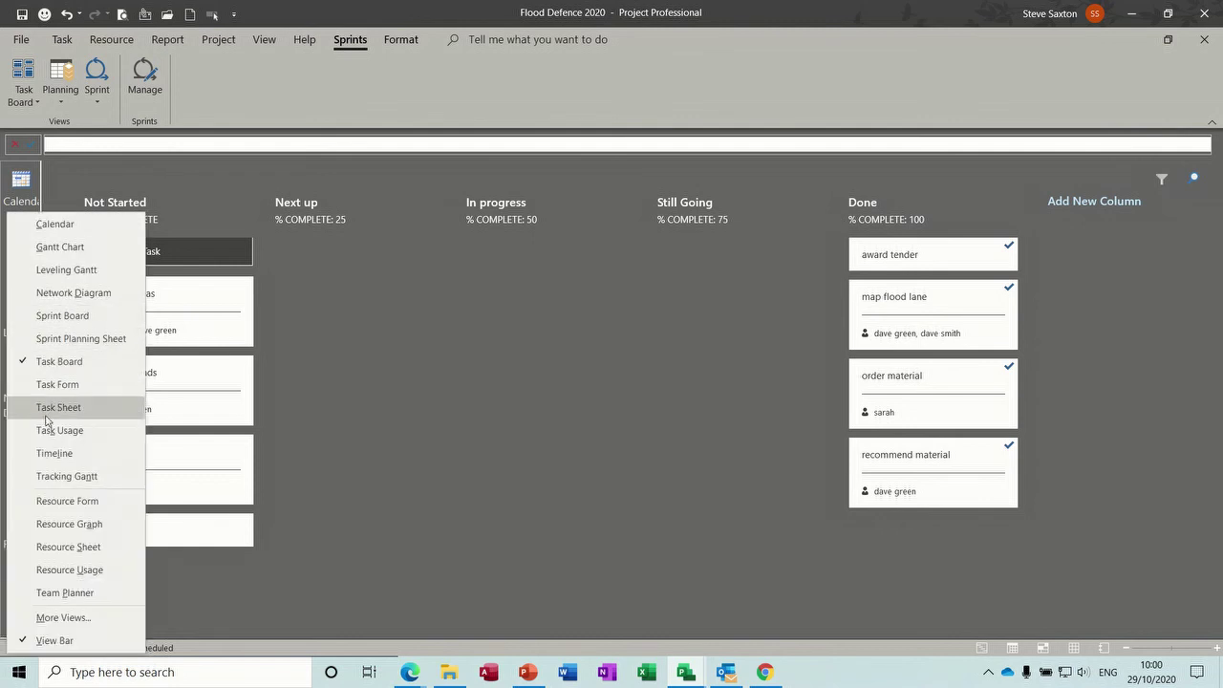
{"action": "left_click", "coordinate": [57, 641]}
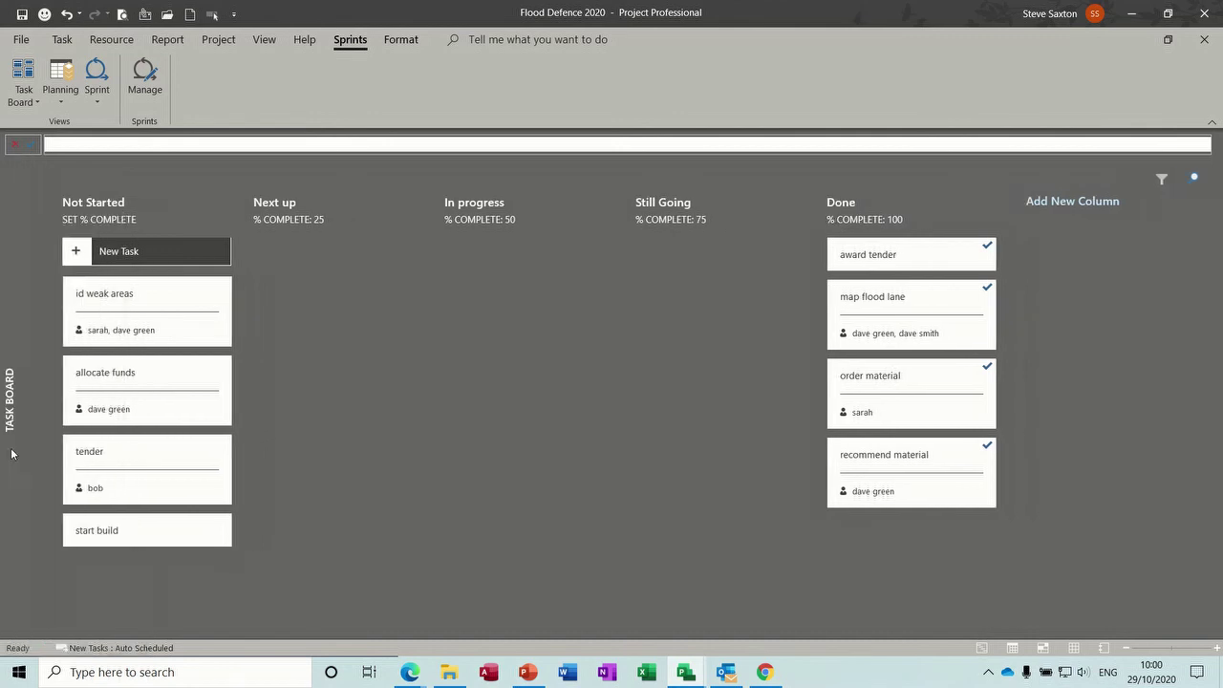
{"action": "right_click", "coordinate": [8, 393]}
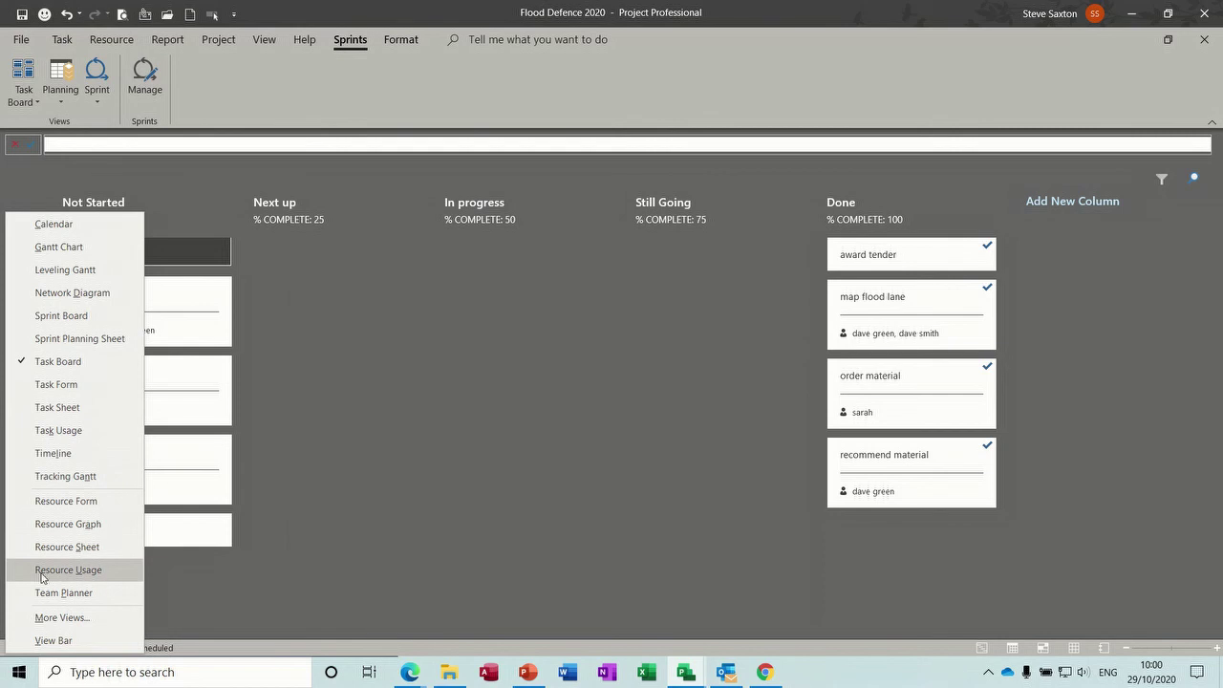
{"action": "left_click", "coordinate": [54, 640]}
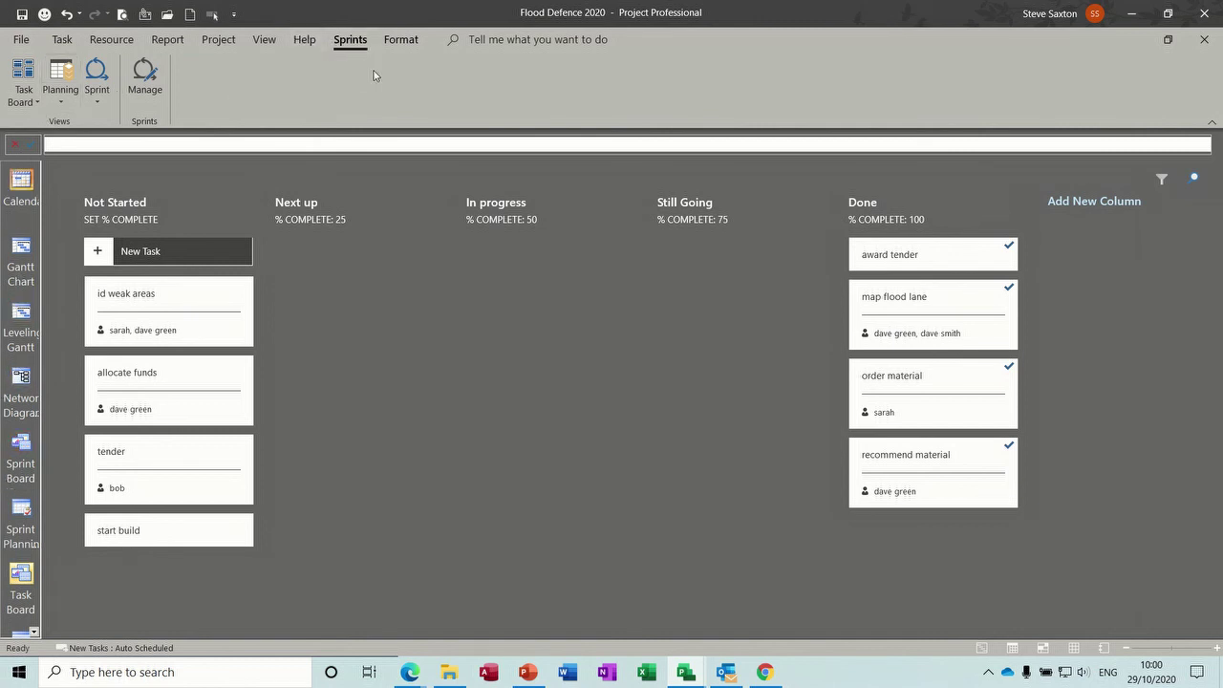
Customize the task board cards to show the task ID and the additional fields % Complete, Actual Start and Actual Cost
{"action": "left_click", "coordinate": [400, 43]}
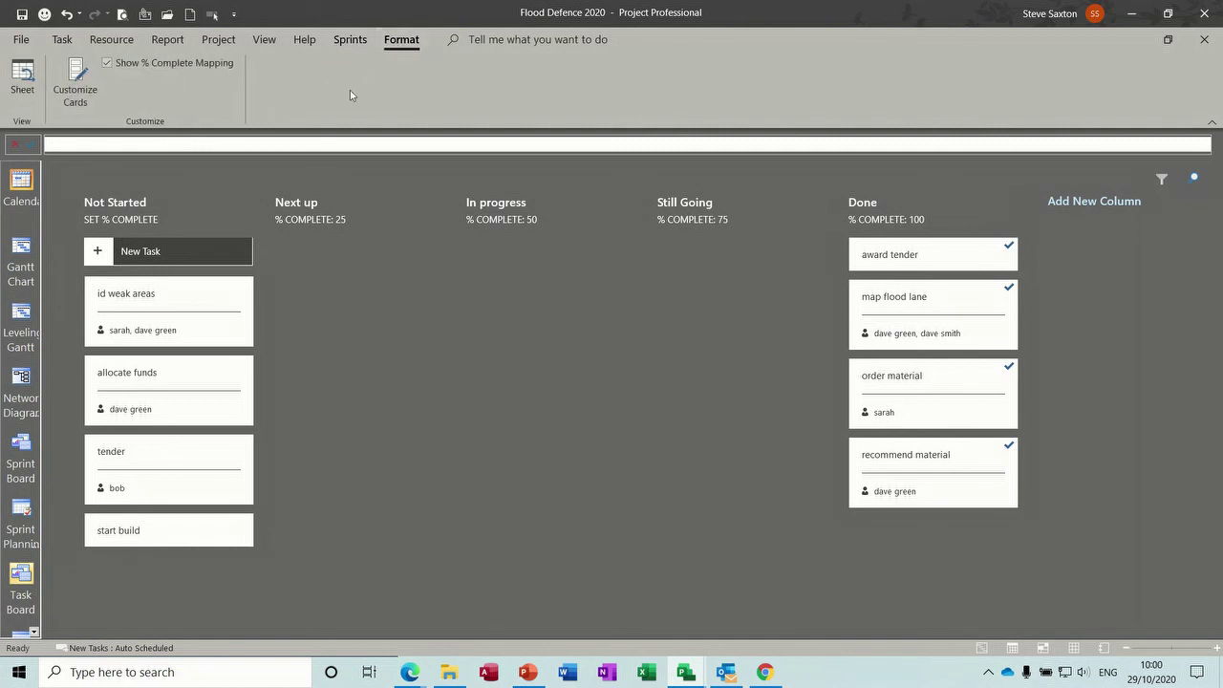
{"action": "left_click", "coordinate": [81, 80]}
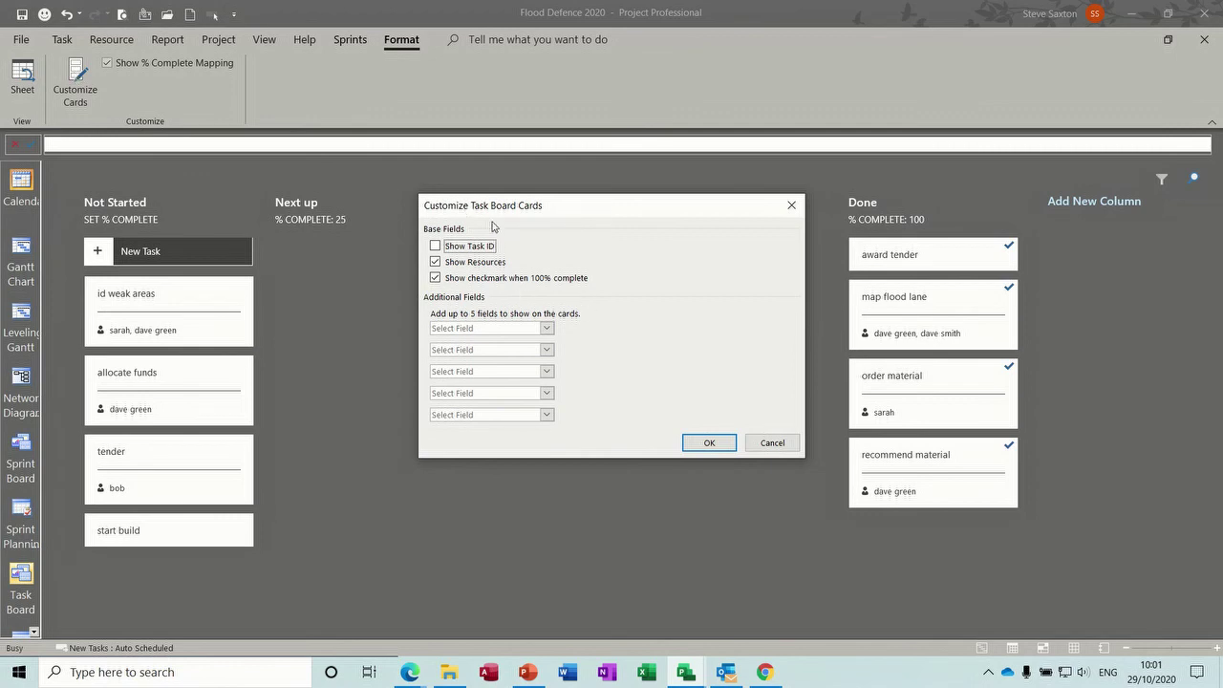
{"action": "left_click_drag", "start_coordinate": [491, 212], "coordinate": [397, 242]}
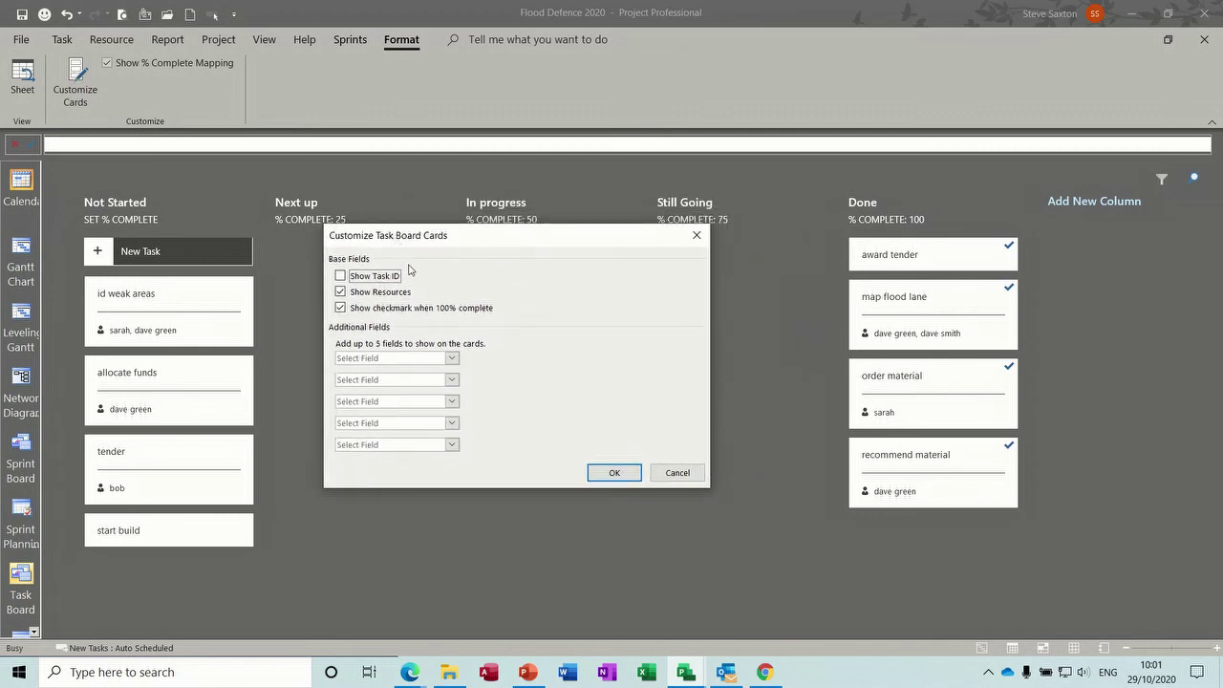
{"action": "left_click", "coordinate": [352, 278]}
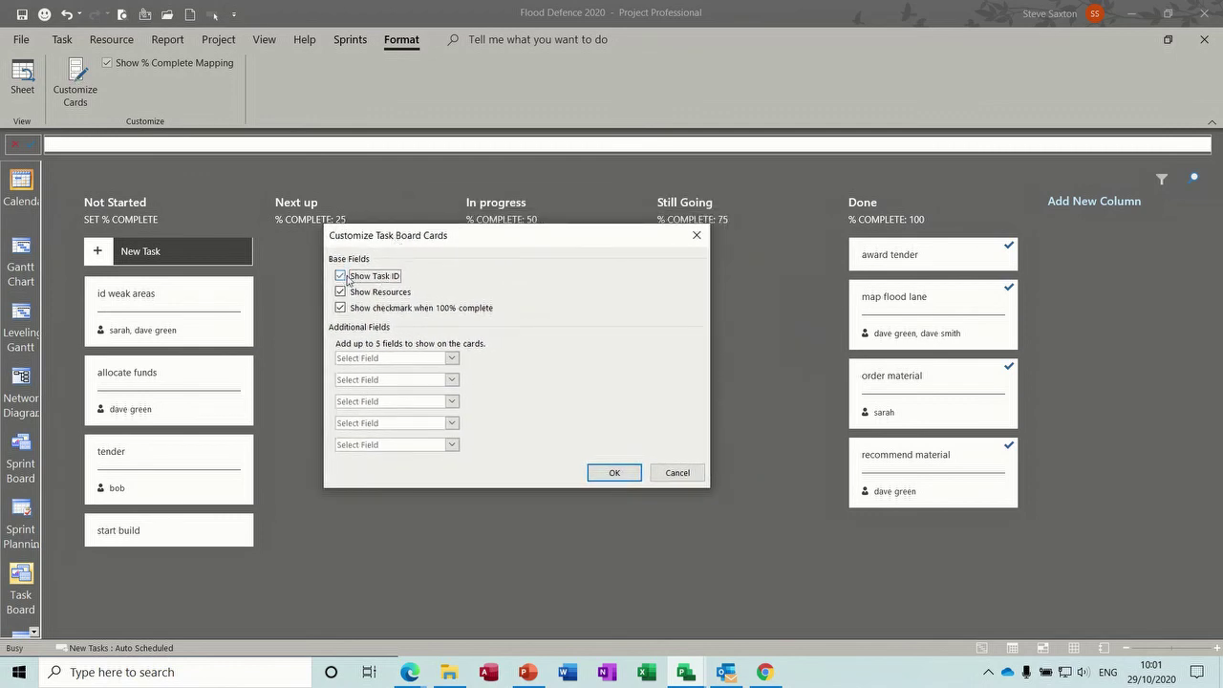
{"action": "left_click", "coordinate": [451, 359]}
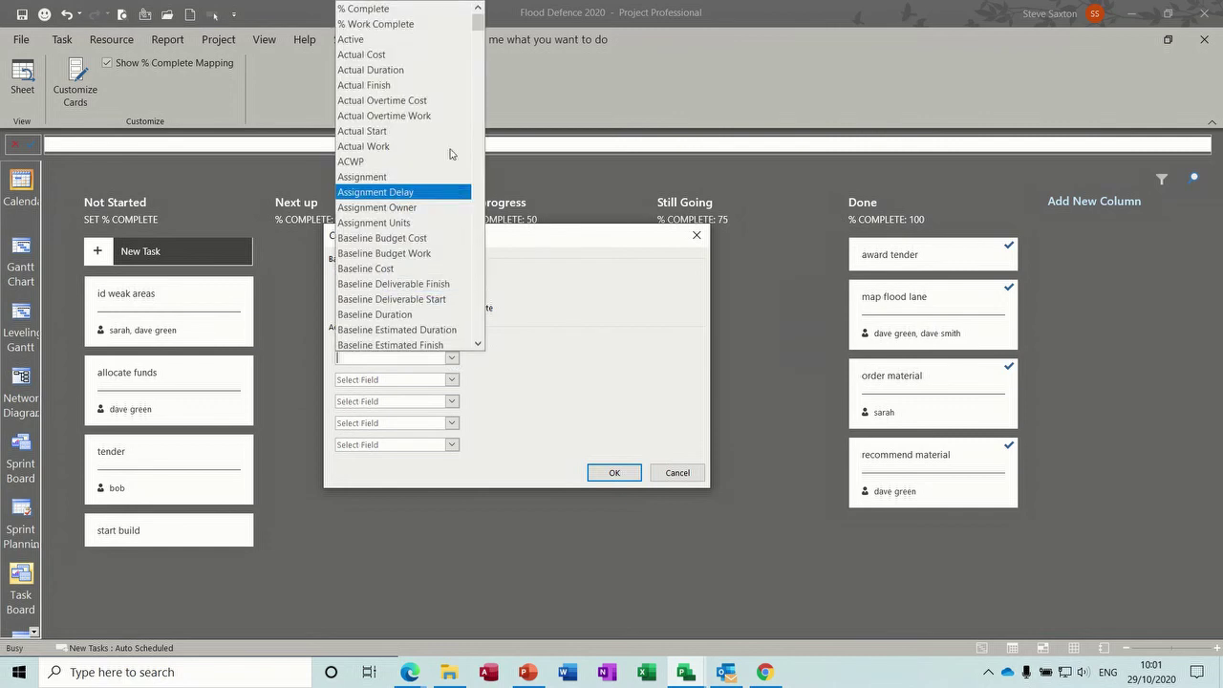
{"action": "left_click", "coordinate": [411, 10]}
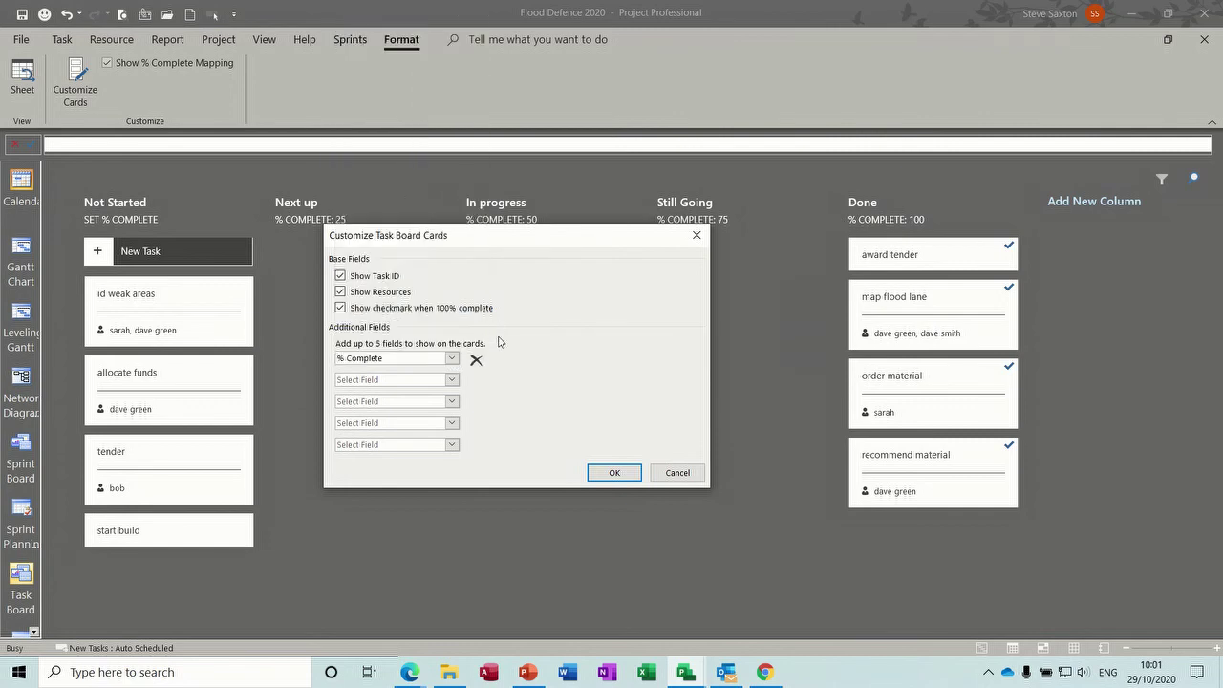
{"action": "left_click", "coordinate": [452, 380]}
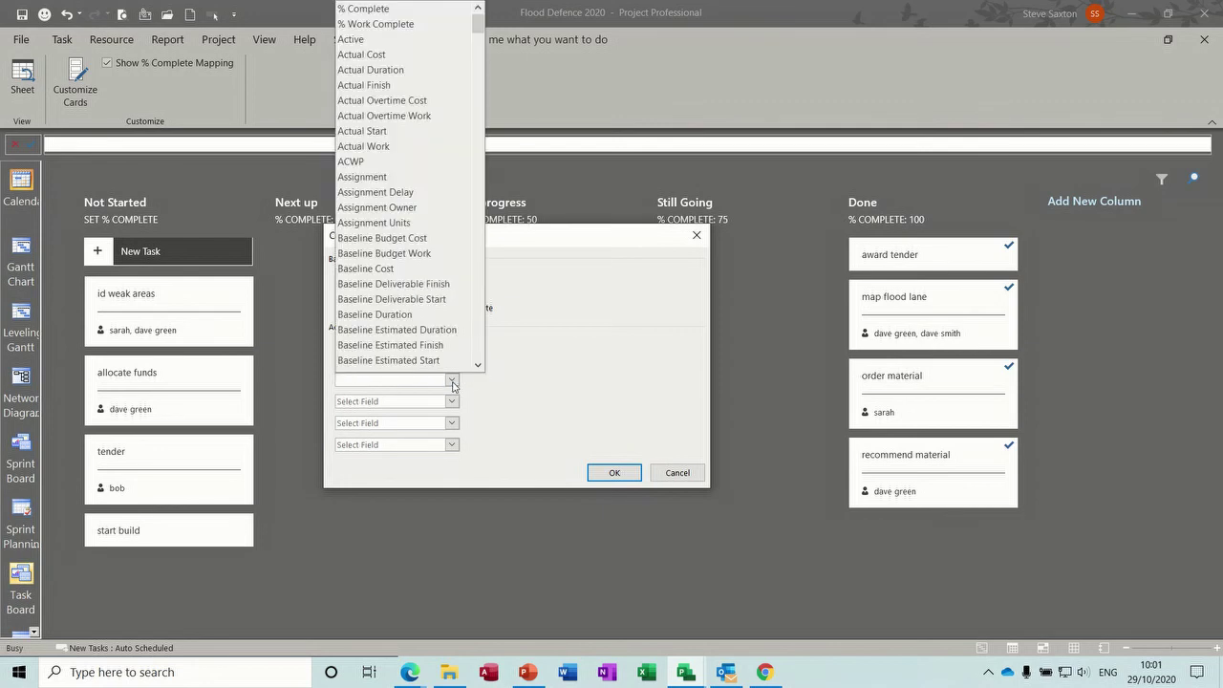
{"action": "left_click", "coordinate": [418, 132]}
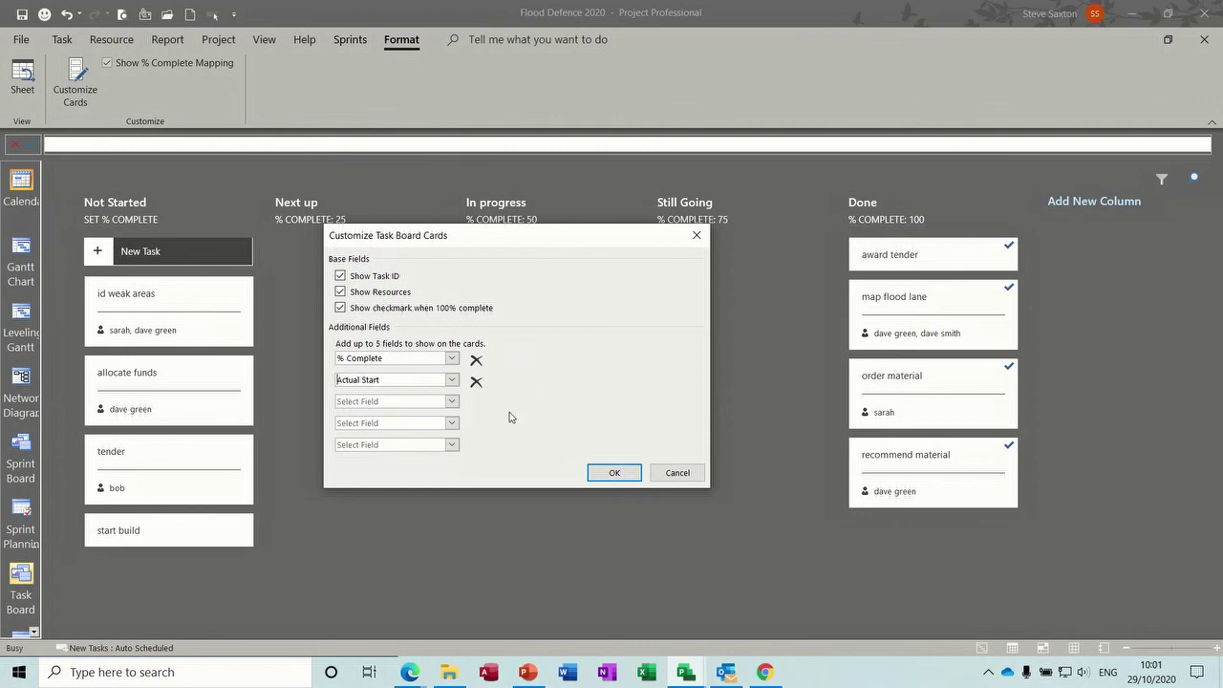
{"action": "left_click", "coordinate": [453, 401]}
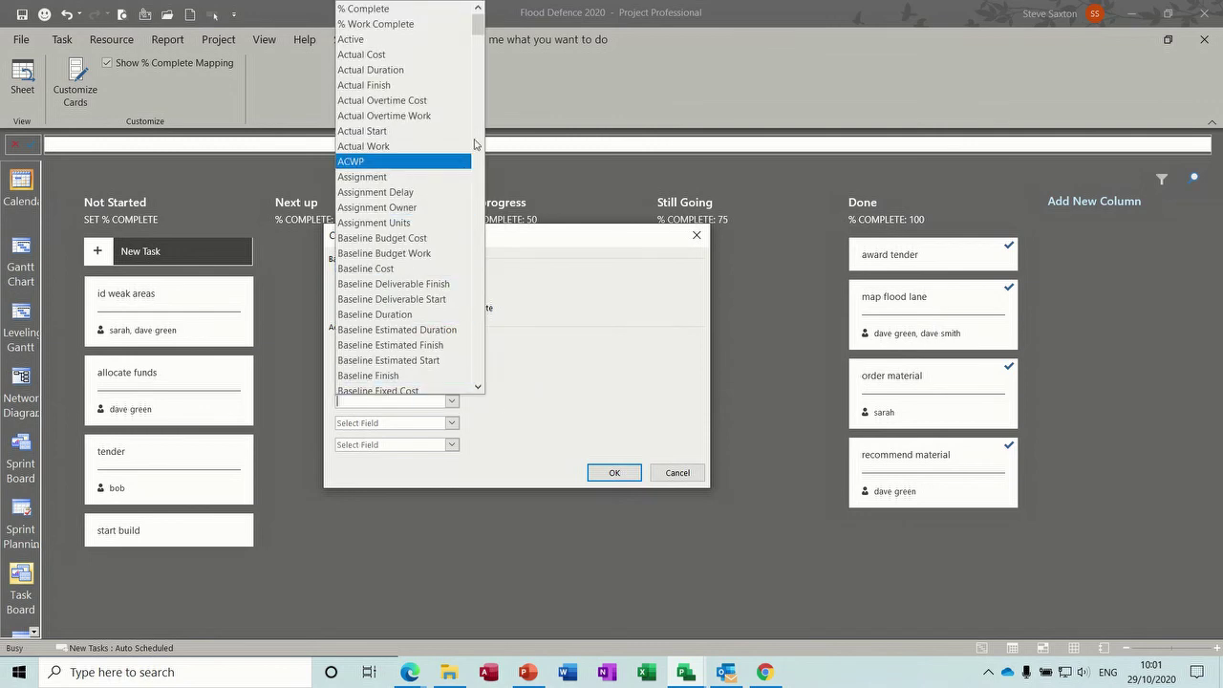
{"action": "mouse_move", "coordinate": [479, 31]}
{"action": "left_mouse_down"}
{"action": "mouse_move", "coordinate": [479, 49]}
{"action": "mouse_move", "coordinate": [479, 12]}
{"action": "left_mouse_up"}
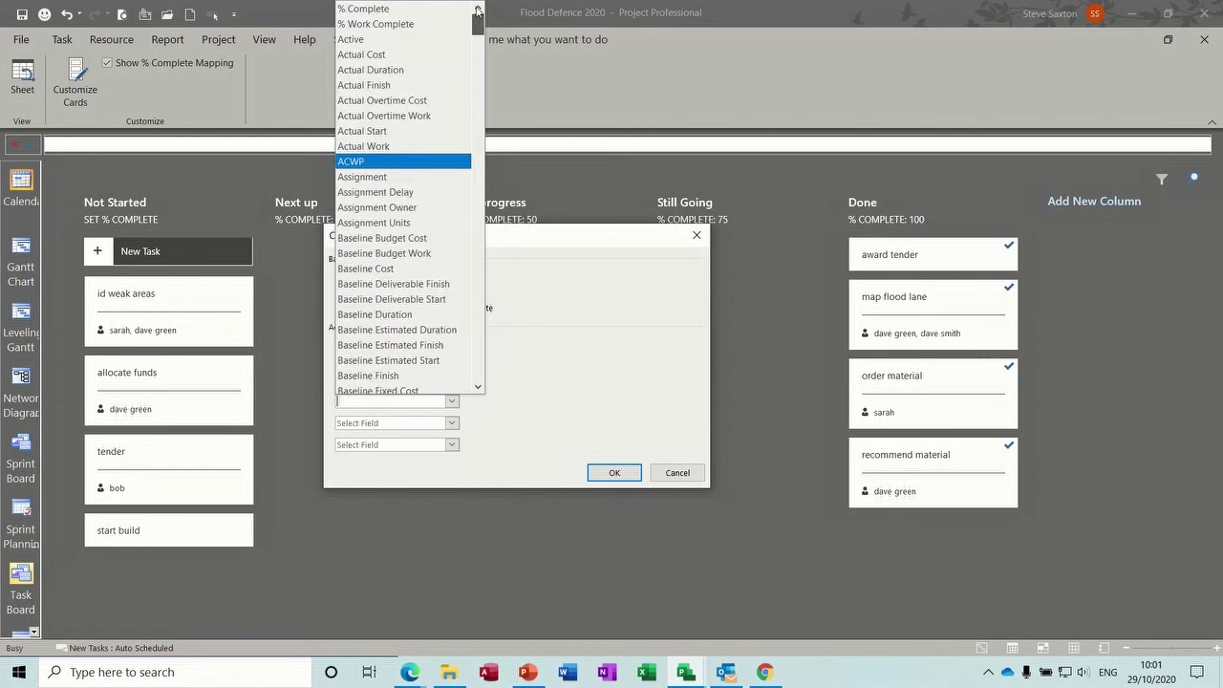
{"action": "left_click", "coordinate": [396, 55]}
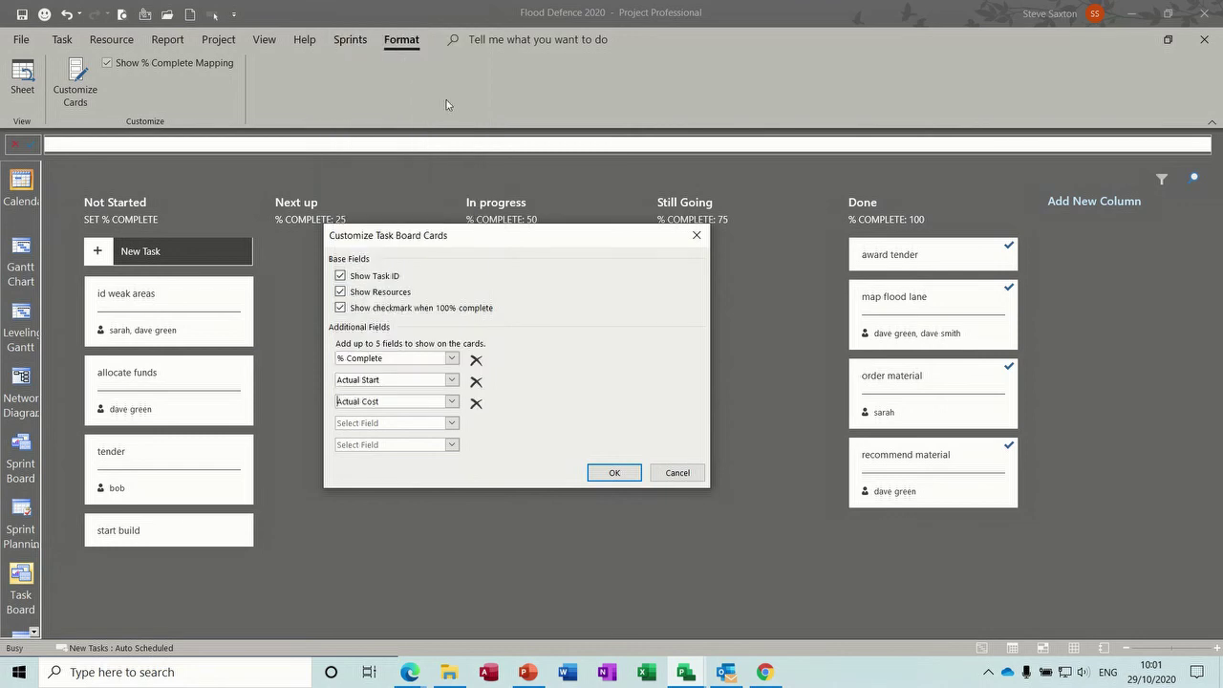
{"action": "left_click", "coordinate": [612, 473]}
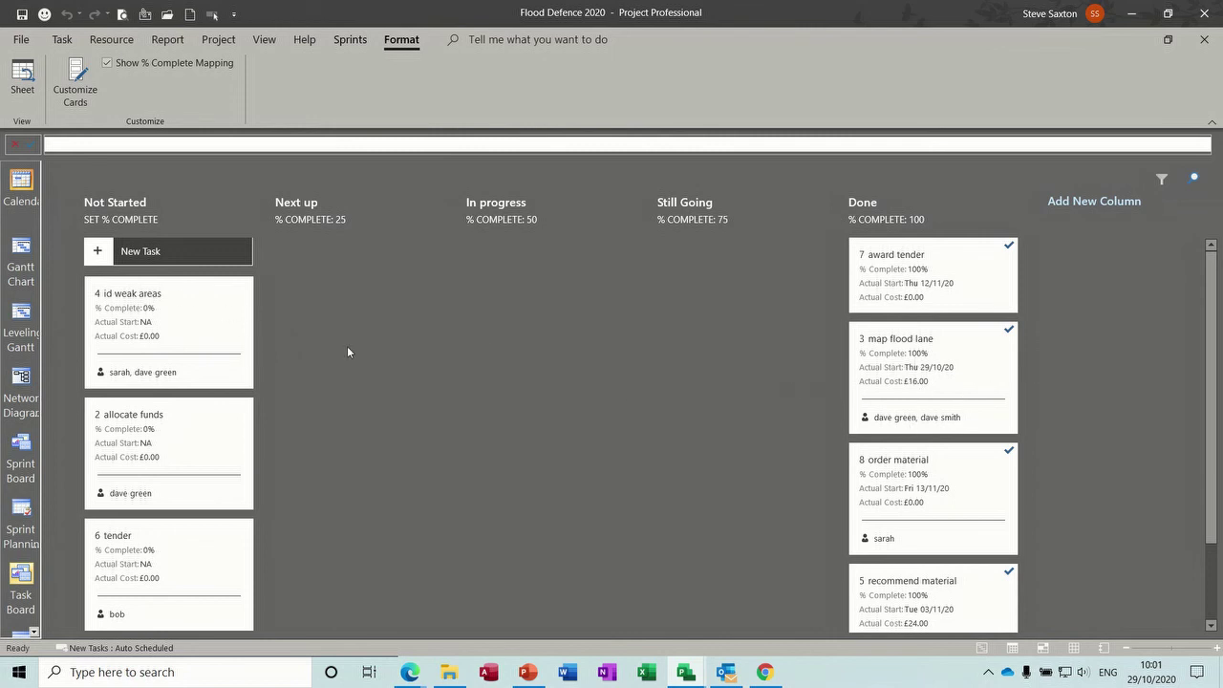
Move the id weak areas task from Not Started to In progress on the task board
{"action": "left_click_drag", "start_coordinate": [191, 341], "coordinate": [540, 322]}
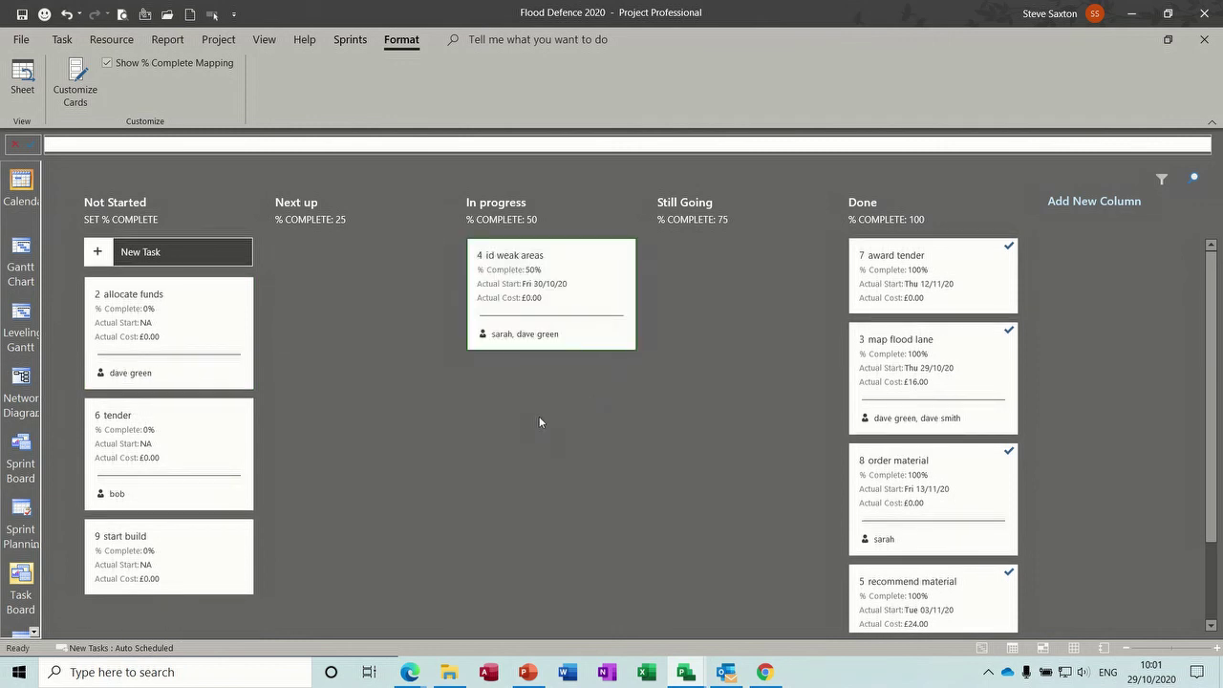